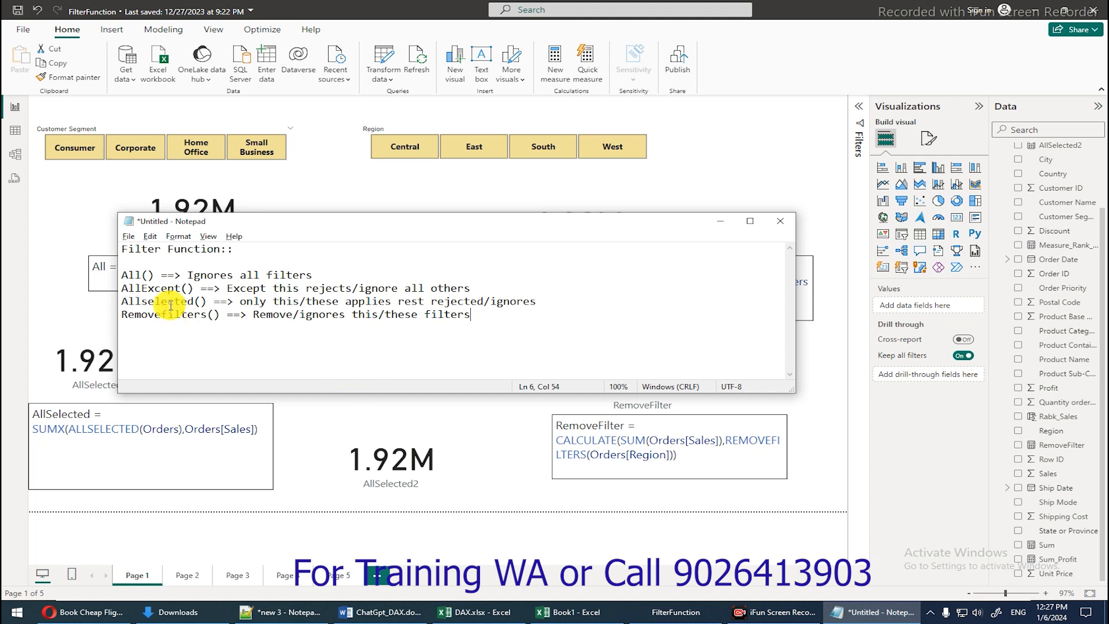
- Read the filter function notes, focusing on the line that explains All()
{"action": "left_click_drag", "start_coordinate": [124, 275], "coordinate": [528, 316]}
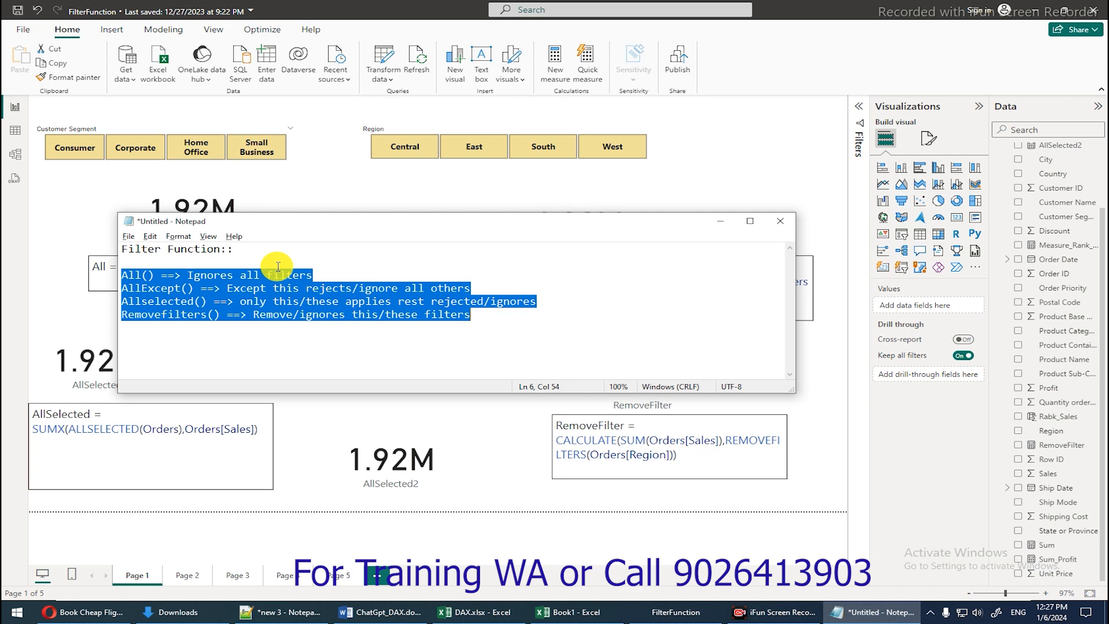
{"action": "left_click", "coordinate": [129, 275]}
{"action": "left_click_drag", "start_coordinate": [128, 276], "coordinate": [159, 276]}
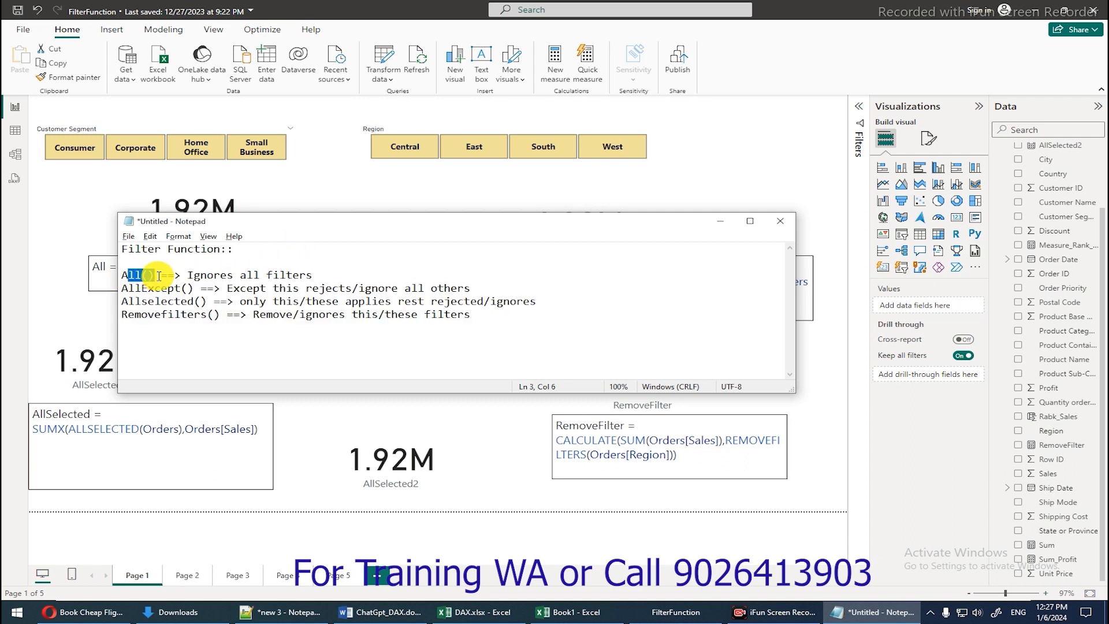
{"action": "left_click", "coordinate": [159, 276]}
{"action": "right_click", "coordinate": [160, 277]}
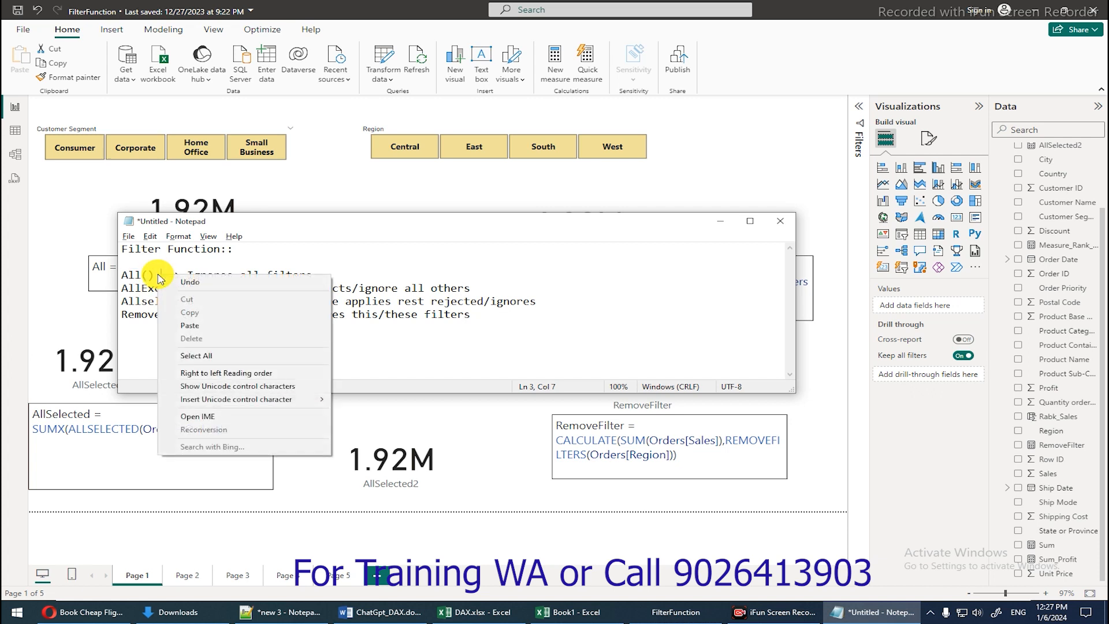
{"action": "left_click", "coordinate": [154, 276]}
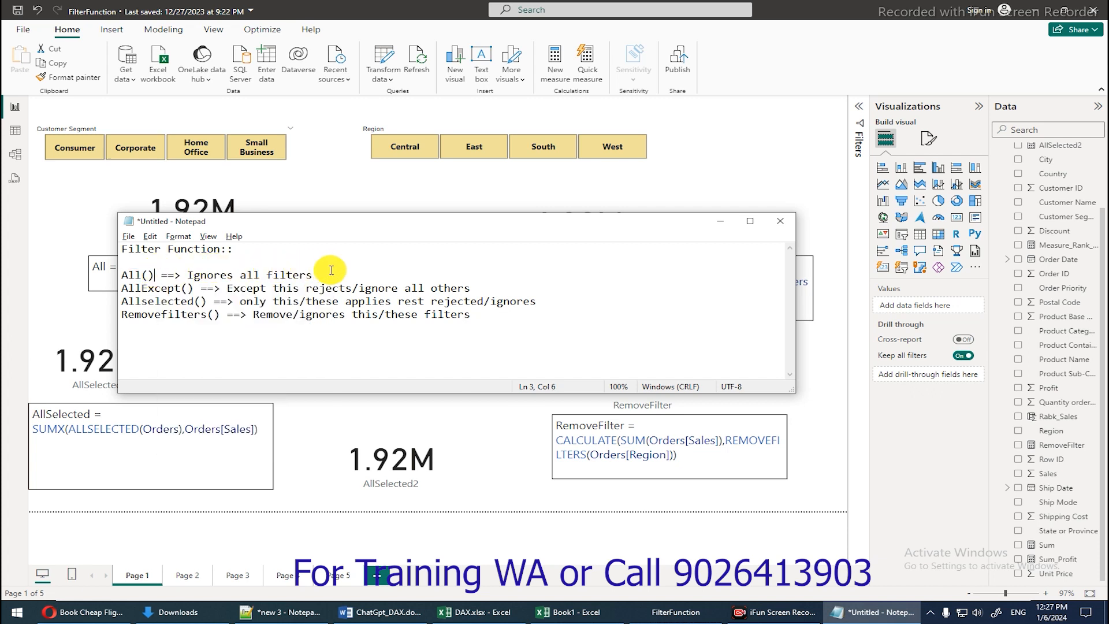
{"action": "left_click_drag", "start_coordinate": [324, 278], "coordinate": [112, 272]}
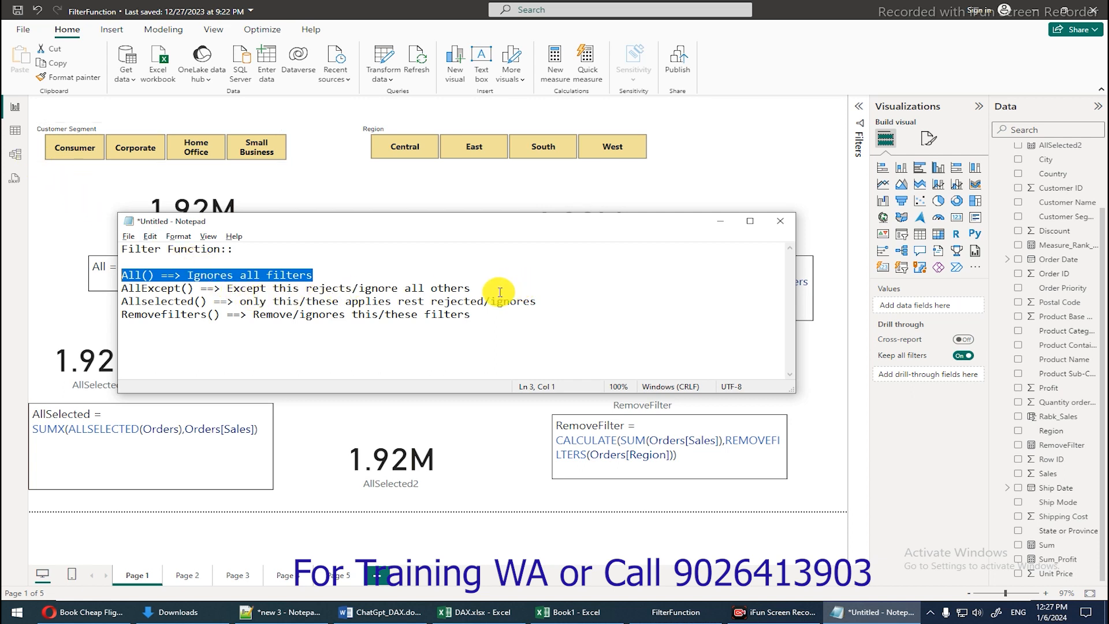
- Read the notes on what AllExcept(), Allselected() and Removefilters() each ignore or keep, and compare them with All()
{"action": "left_click", "coordinate": [199, 301]}
{"action": "left_click", "coordinate": [123, 301]}
{"action": "left_click_drag", "start_coordinate": [118, 296], "coordinate": [116, 294]}
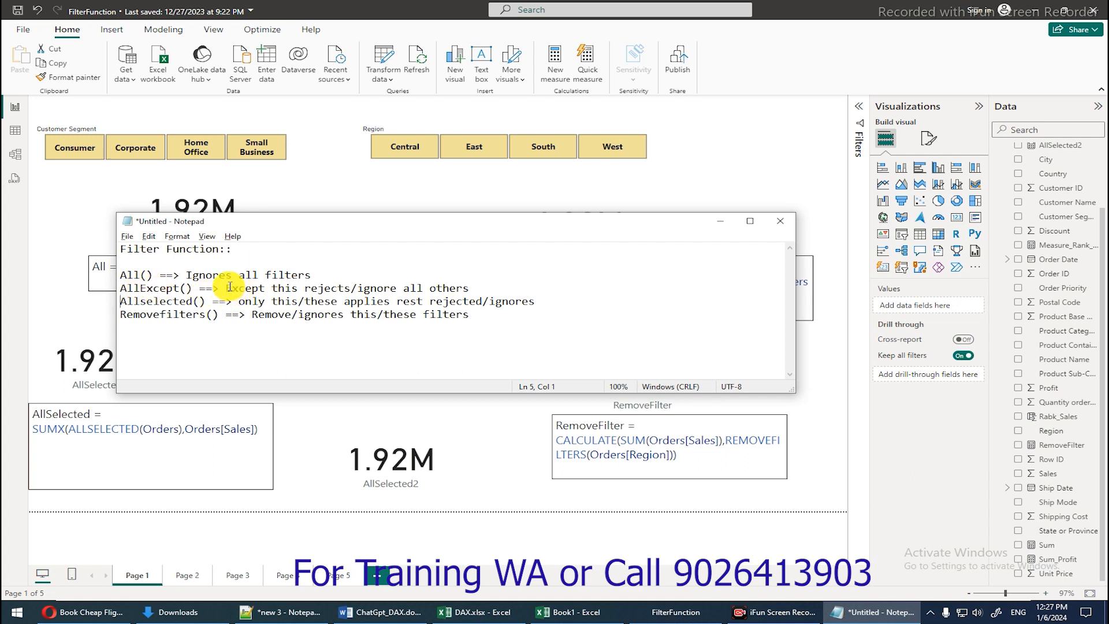
{"action": "left_click_drag", "start_coordinate": [228, 287], "coordinate": [478, 287]}
{"action": "left_click", "coordinate": [469, 285]}
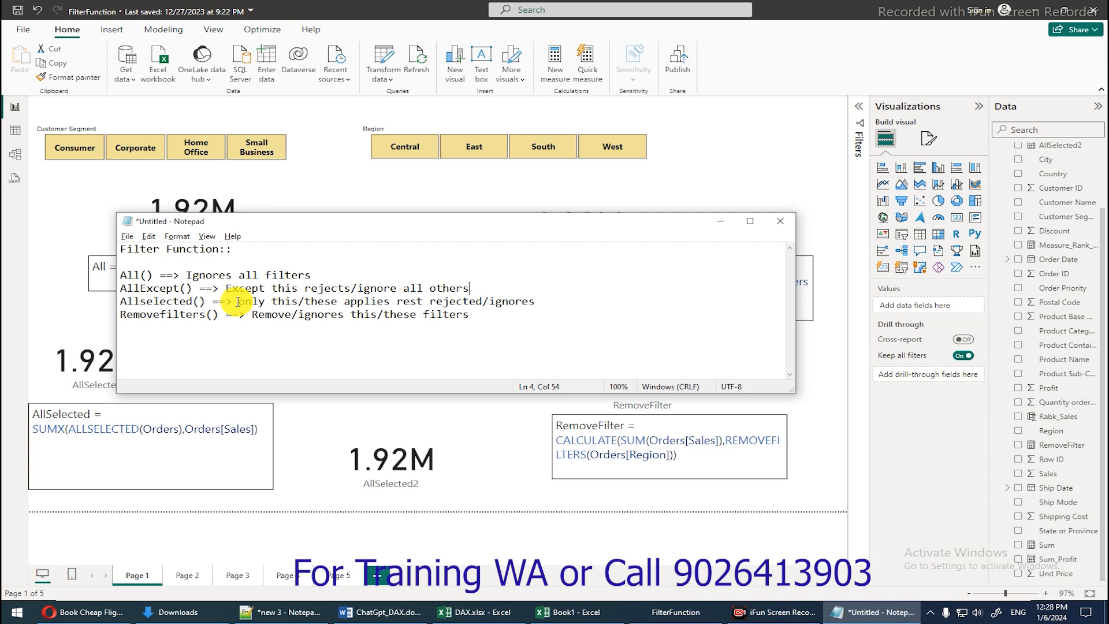
{"action": "left_click_drag", "start_coordinate": [252, 315], "coordinate": [476, 309]}
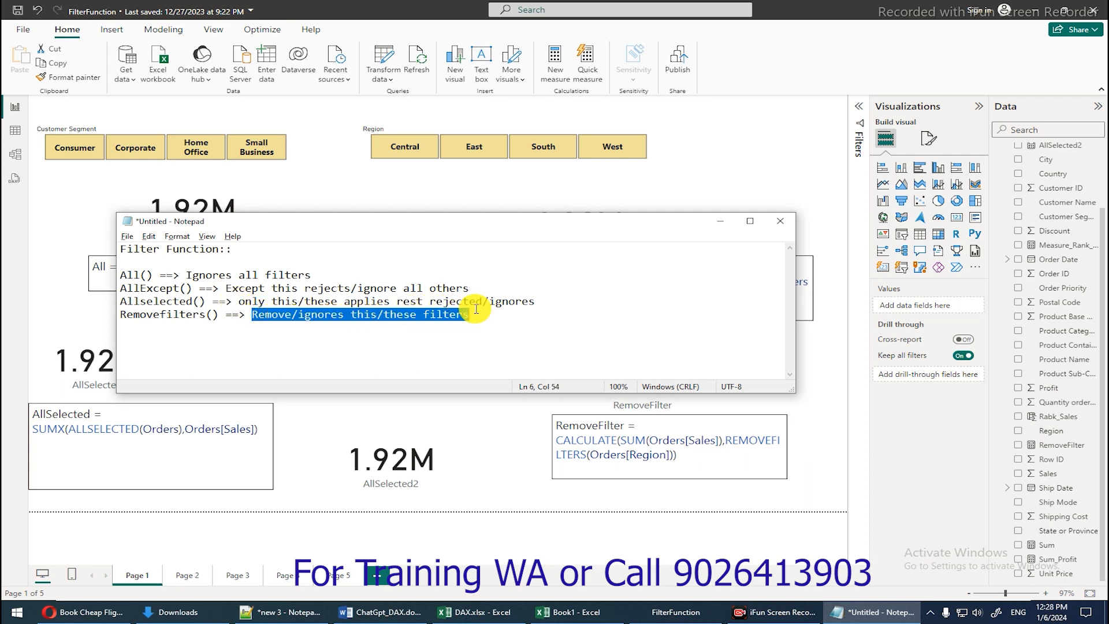
{"action": "left_click_drag", "start_coordinate": [317, 275], "coordinate": [165, 261]}
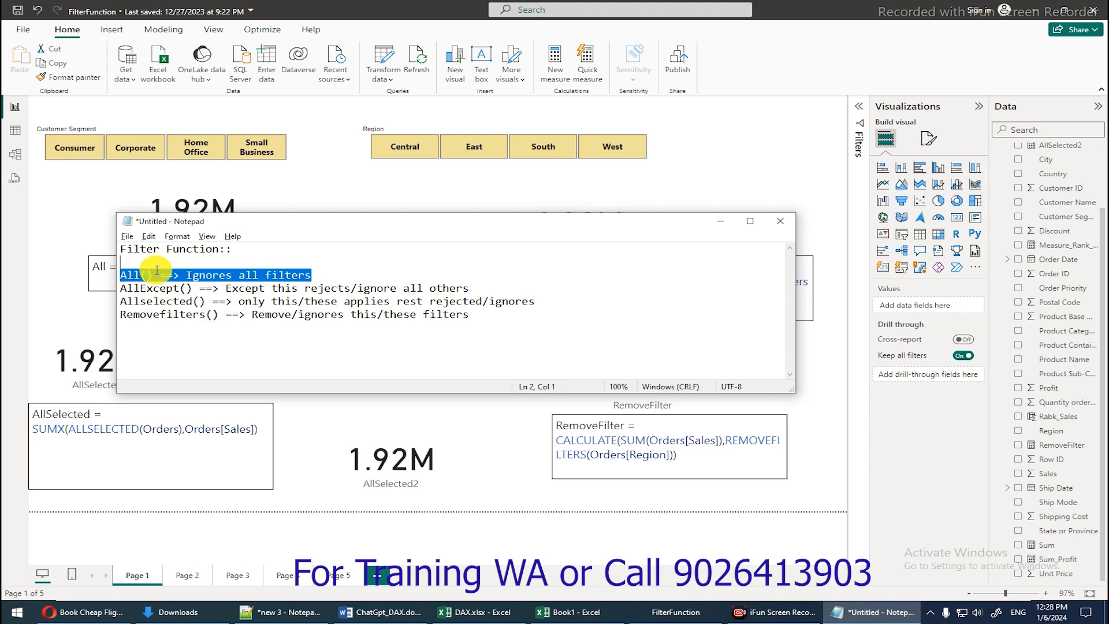
- Examine the Orders table's data through to its last columns, and the same data in the Book1 Excel workbook
{"action": "left_click", "coordinate": [14, 131]}
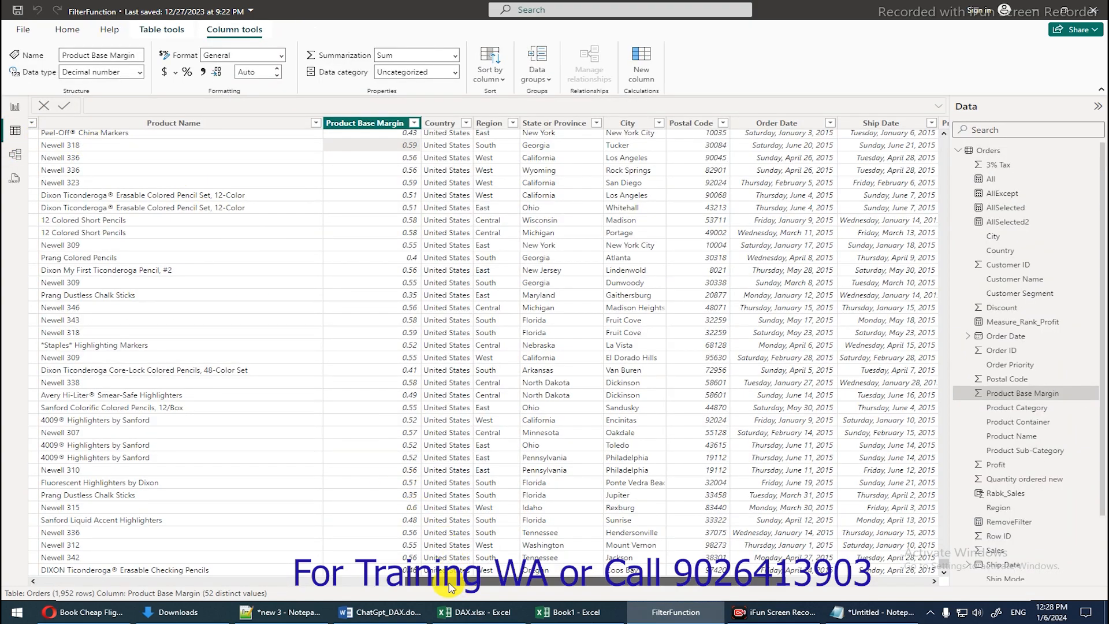
{"action": "left_click_drag", "start_coordinate": [451, 588], "coordinate": [1088, 588]}
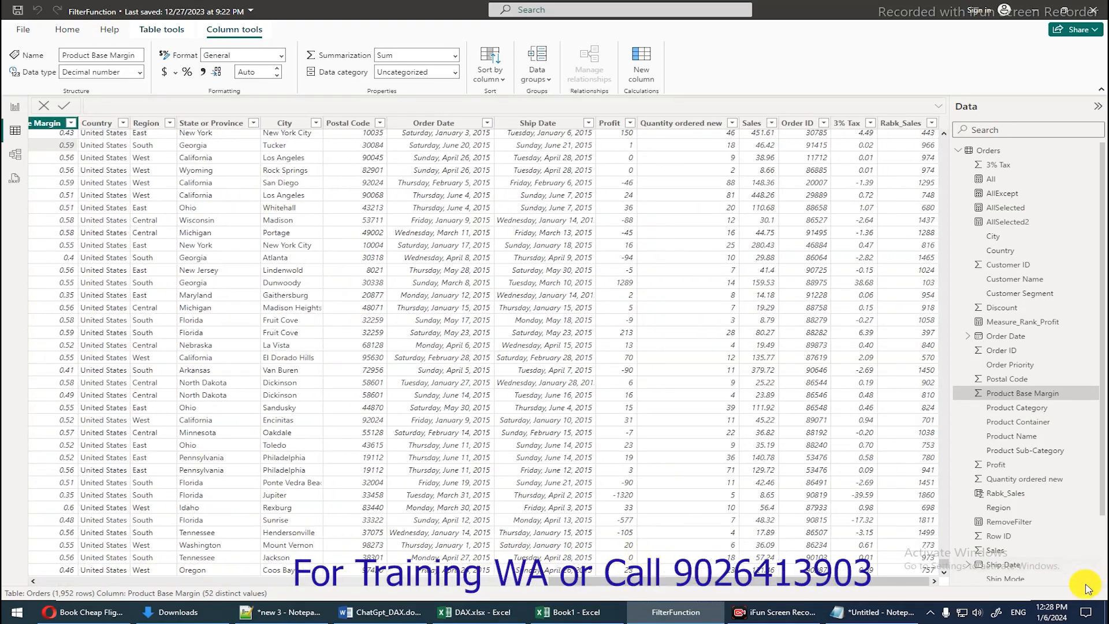
{"action": "left_click", "coordinate": [565, 615]}
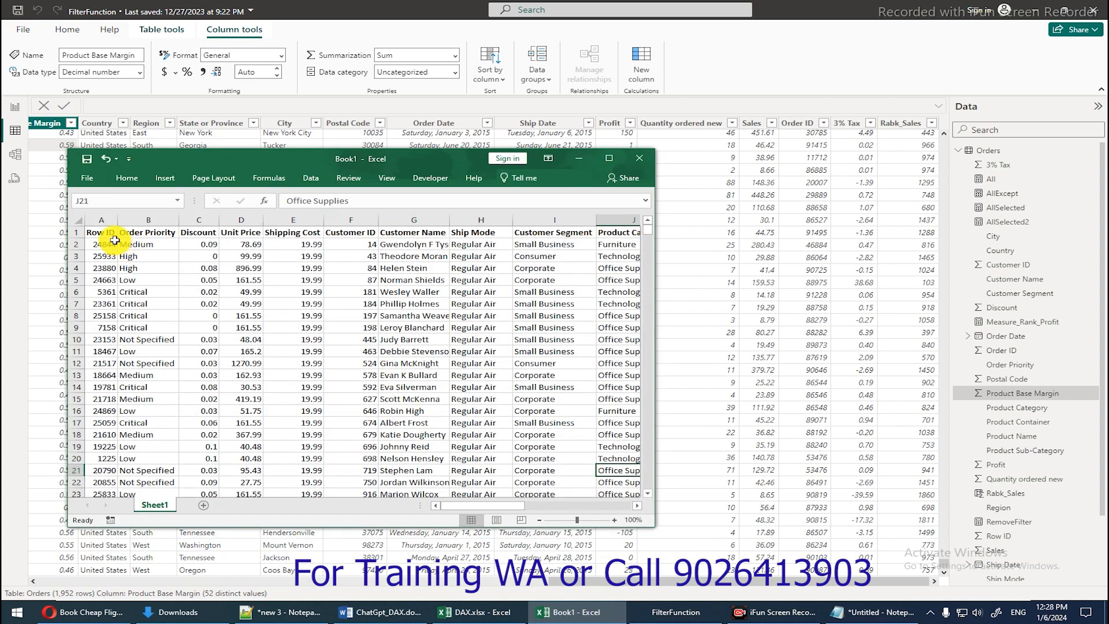
{"action": "left_click", "coordinate": [109, 222]}
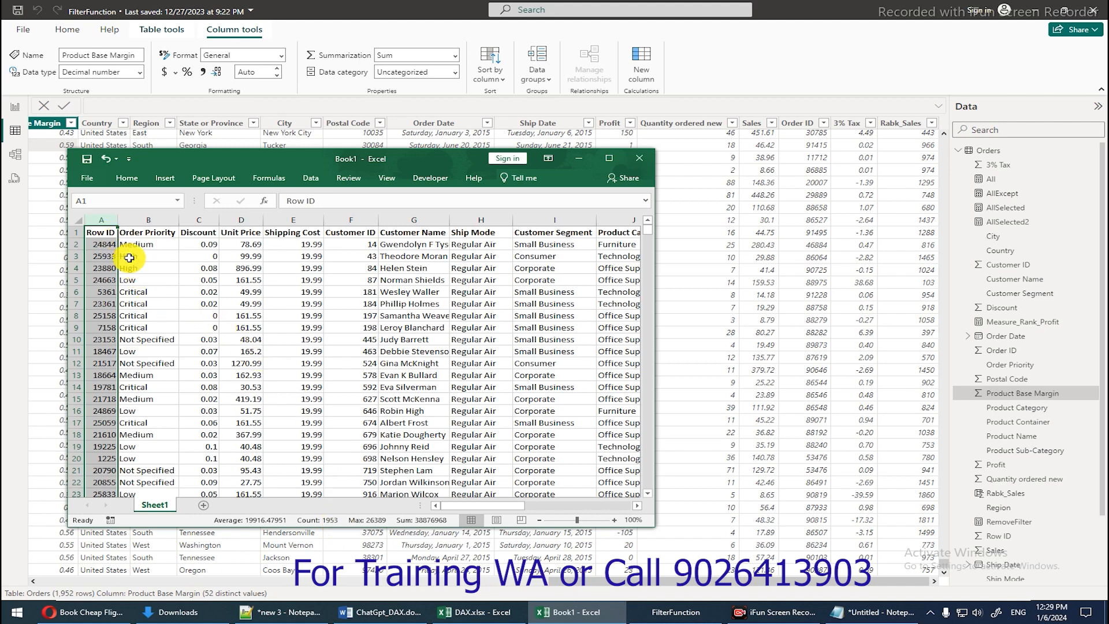
- Return to the Power BI report and review the DAX formula of the All measure behind its card
{"action": "left_click", "coordinate": [14, 109]}
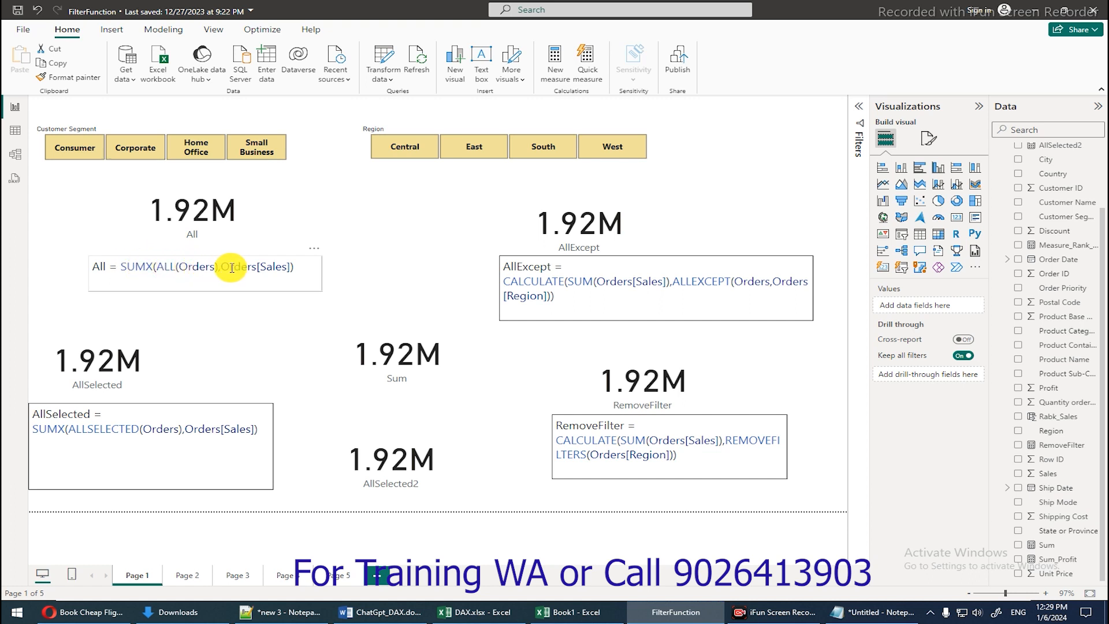
{"action": "left_click", "coordinate": [244, 214]}
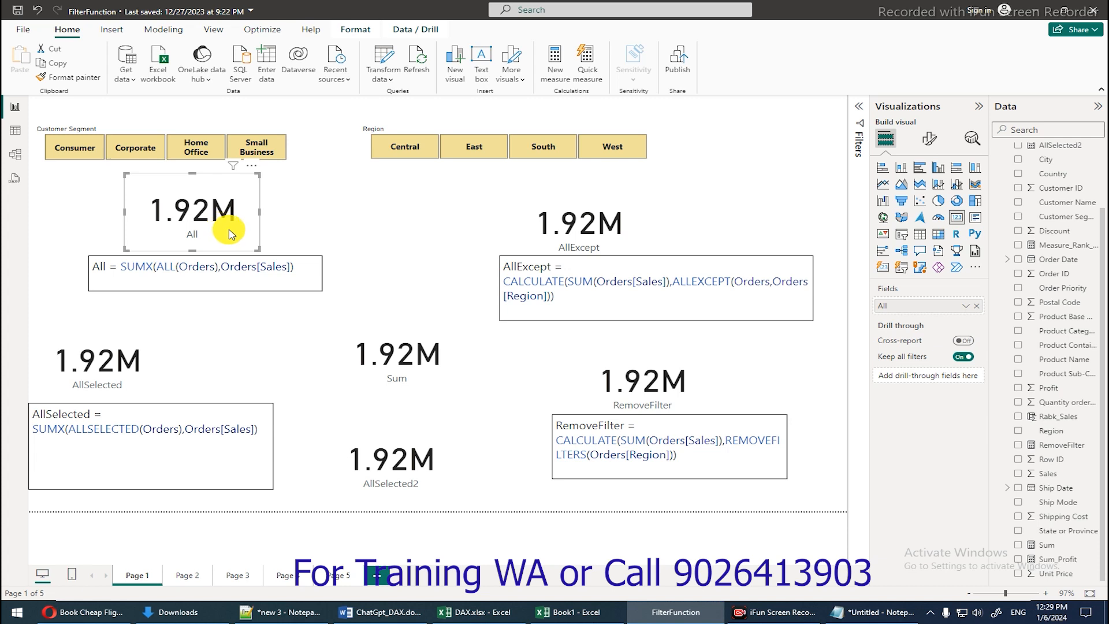
{"action": "scroll", "coordinate": [1034, 259], "scroll_direction": "up", "scroll_amount": 3}
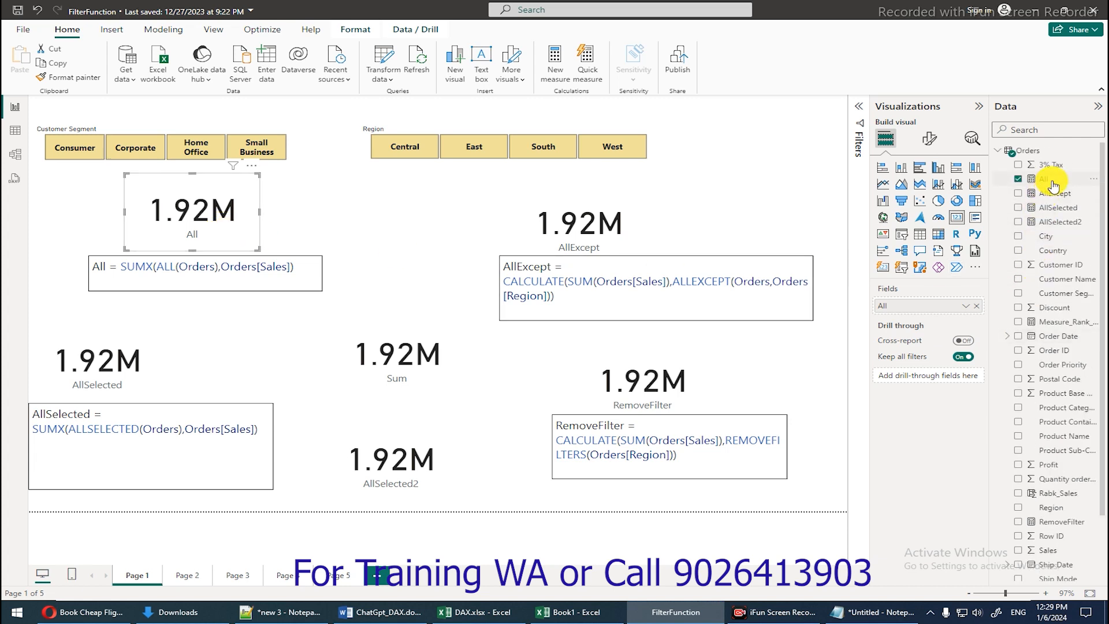
{"action": "left_click", "coordinate": [1052, 180]}
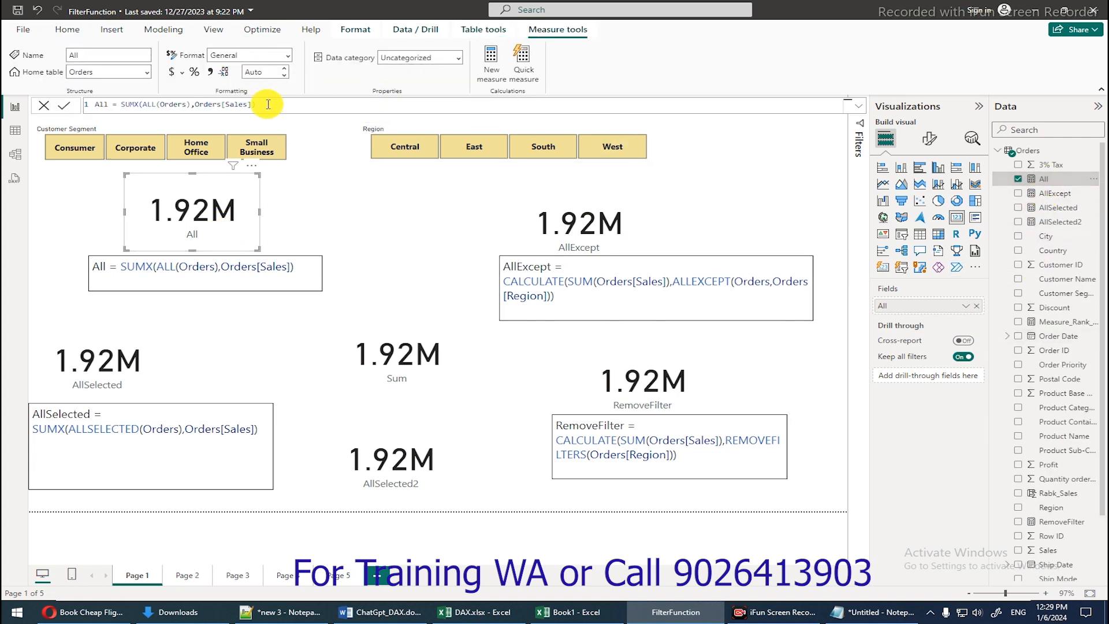
{"action": "left_click_drag", "start_coordinate": [268, 105], "coordinate": [9, 105]}
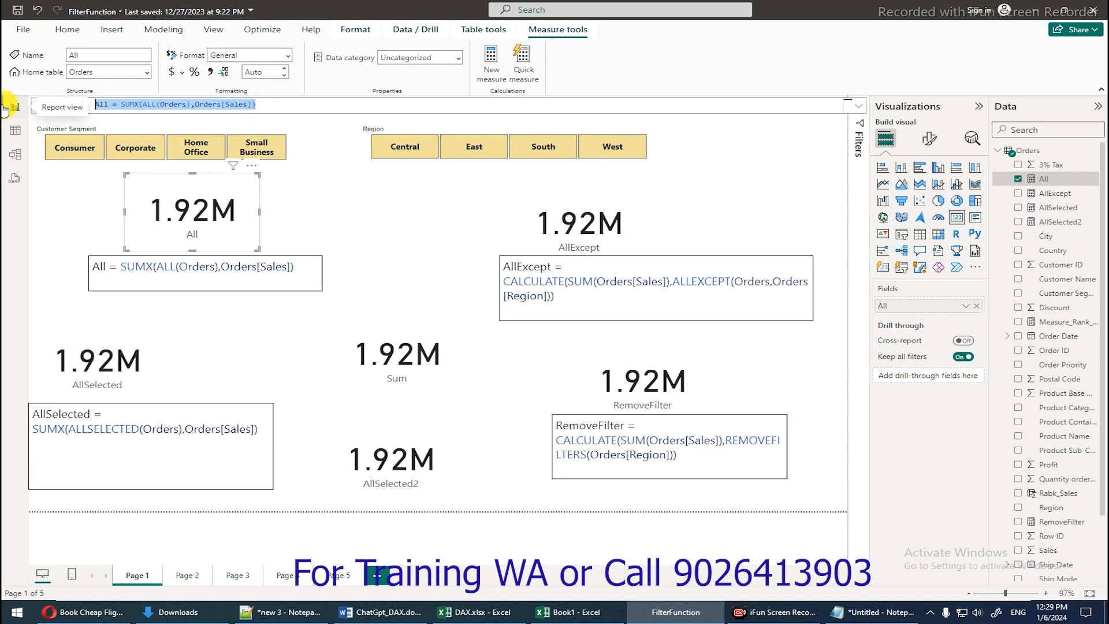
{"action": "key", "text": "Escape"}
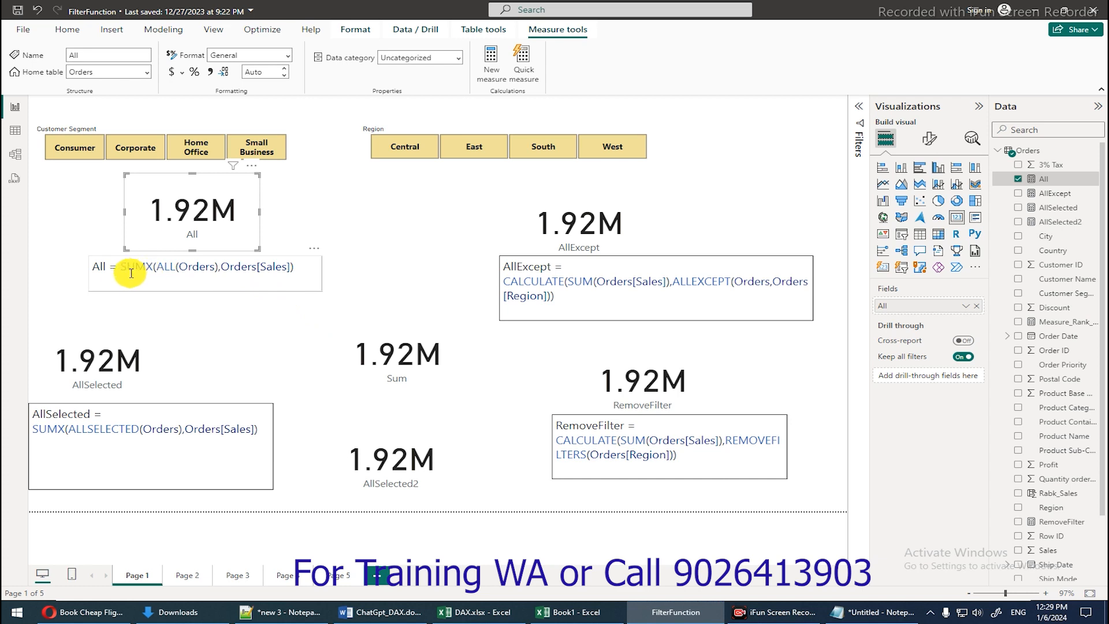
{"action": "left_click", "coordinate": [81, 226]}
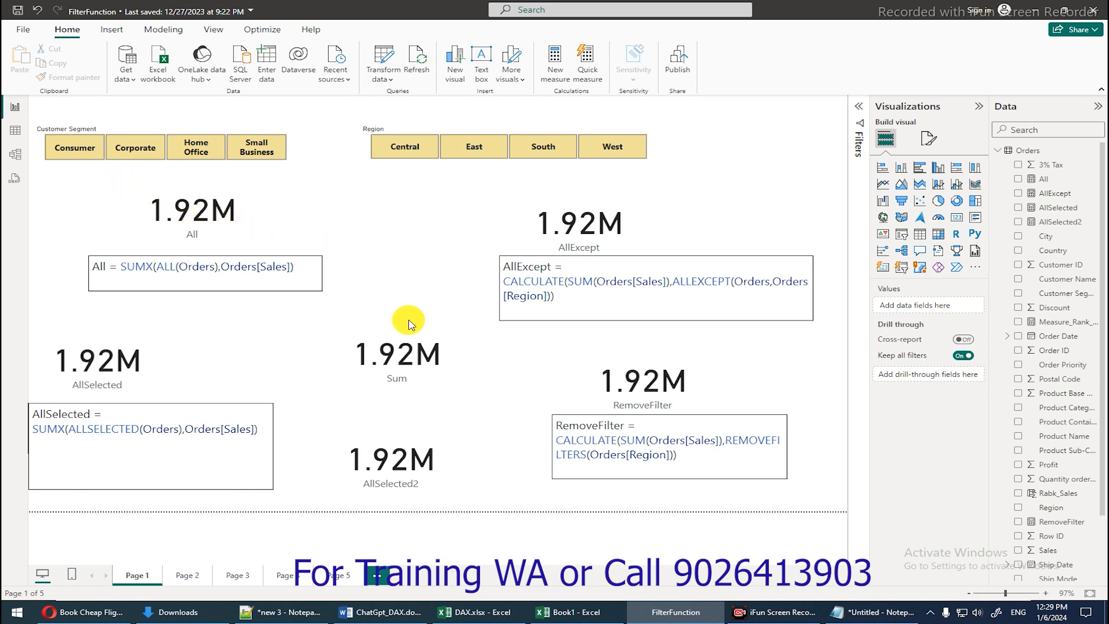
- In the Book1 Excel workbook, fit the Sales column's width to its contents and check the sum of the whole column
{"action": "left_click", "coordinate": [576, 617]}
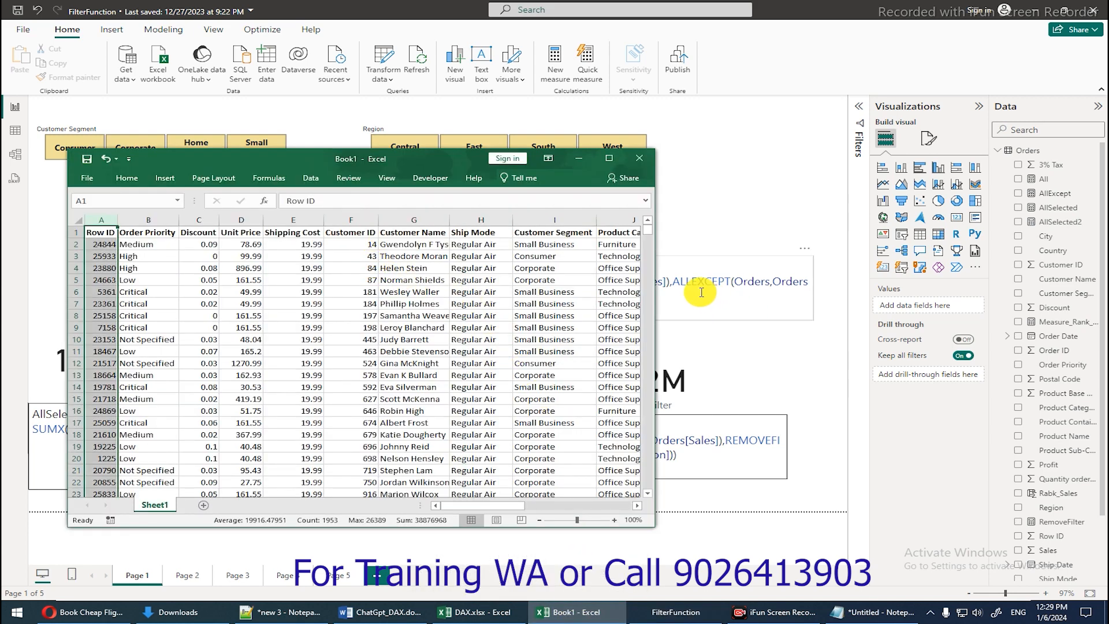
{"action": "left_click_drag", "start_coordinate": [657, 292], "coordinate": [1062, 242]}
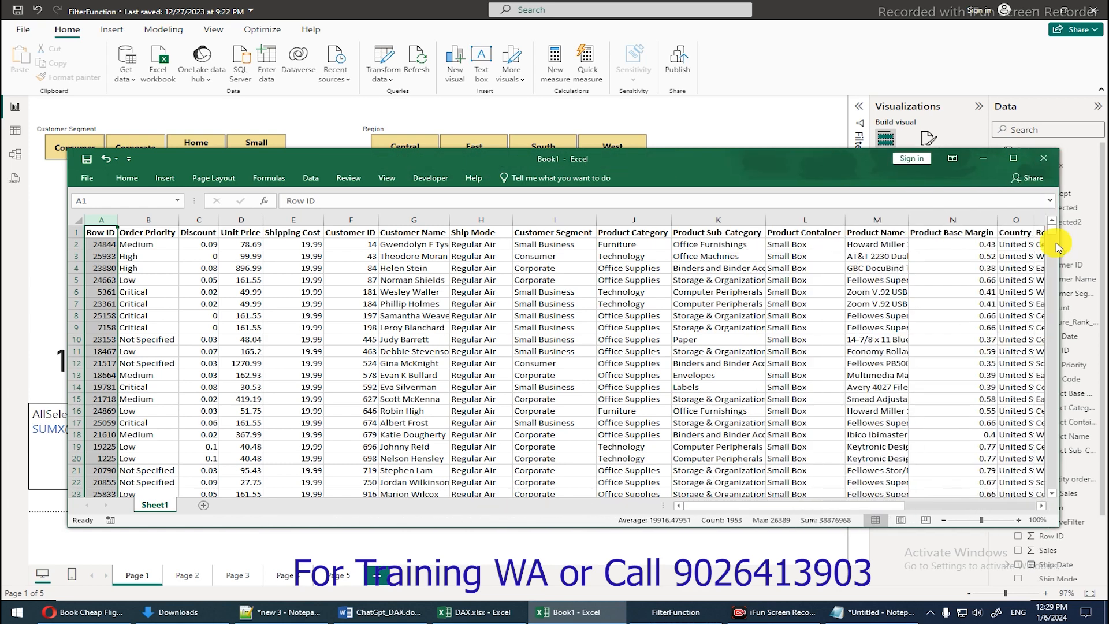
{"action": "left_click", "coordinate": [816, 234]}
{"action": "key", "text": "ctrl+Right"}
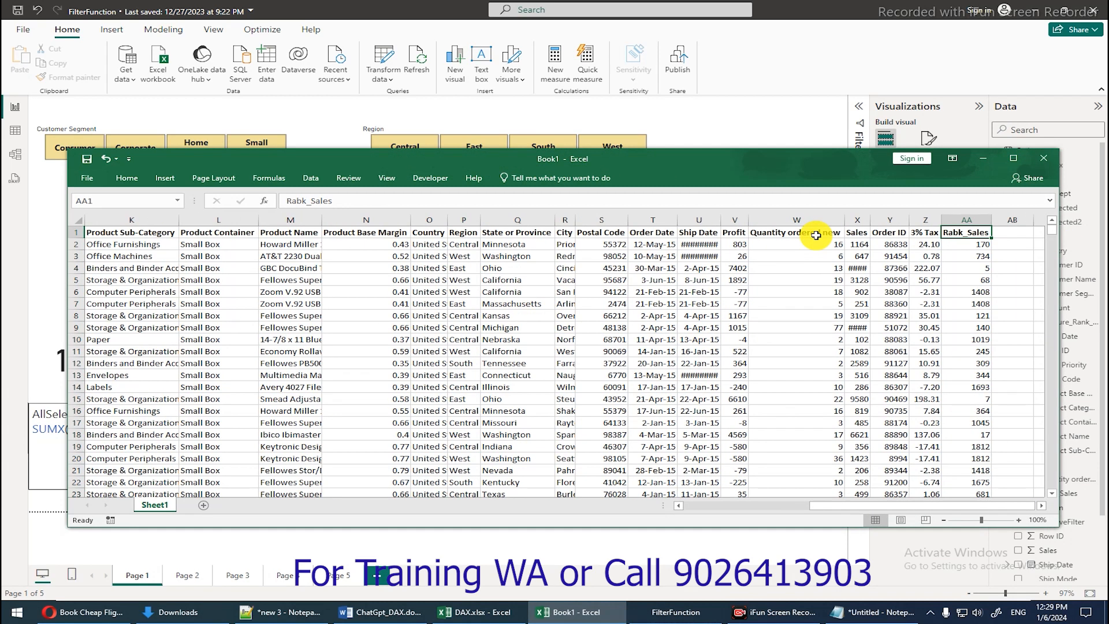
{"action": "double_click", "coordinate": [871, 220]}
{"action": "left_click", "coordinate": [870, 220]}
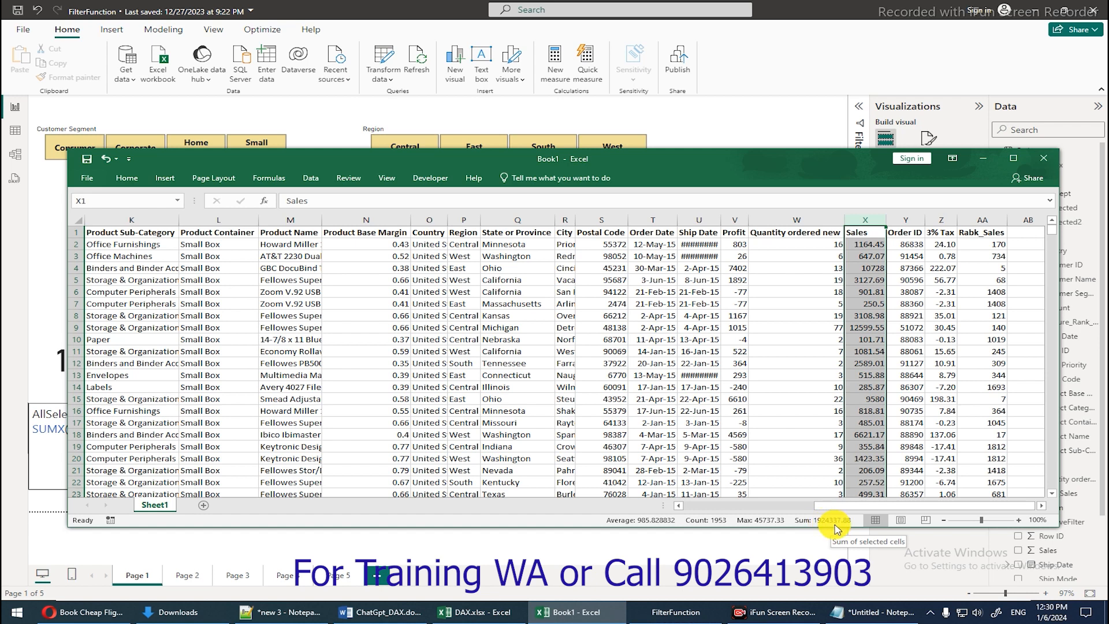
{"action": "scroll", "coordinate": [828, 461], "scroll_direction": "down", "scroll_amount": 4}
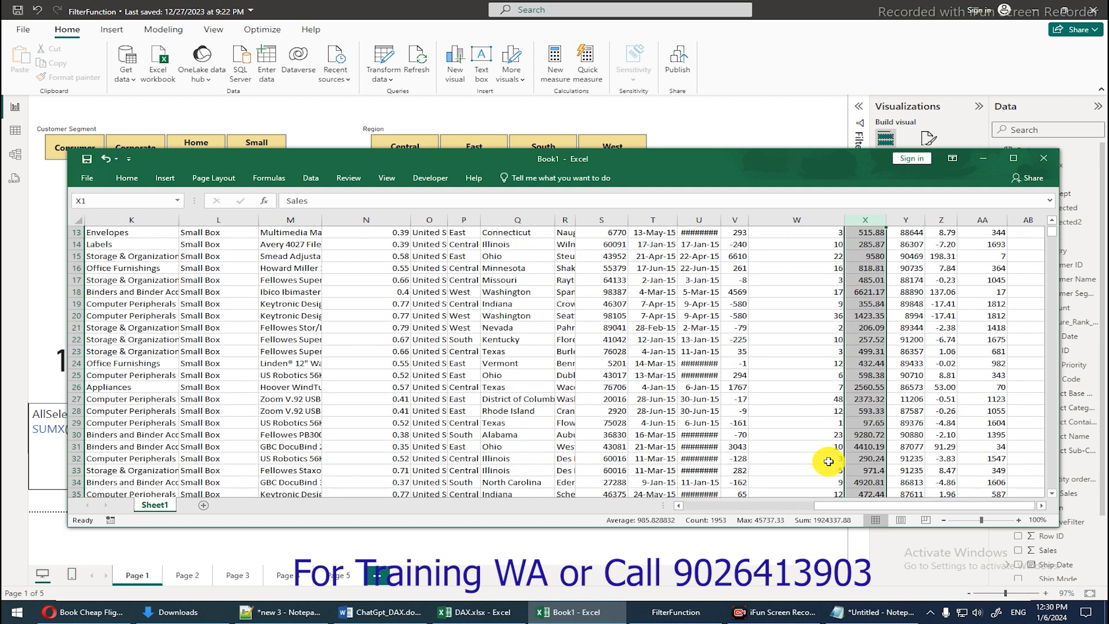
{"action": "scroll", "coordinate": [829, 461], "scroll_direction": "up", "scroll_amount": 4}
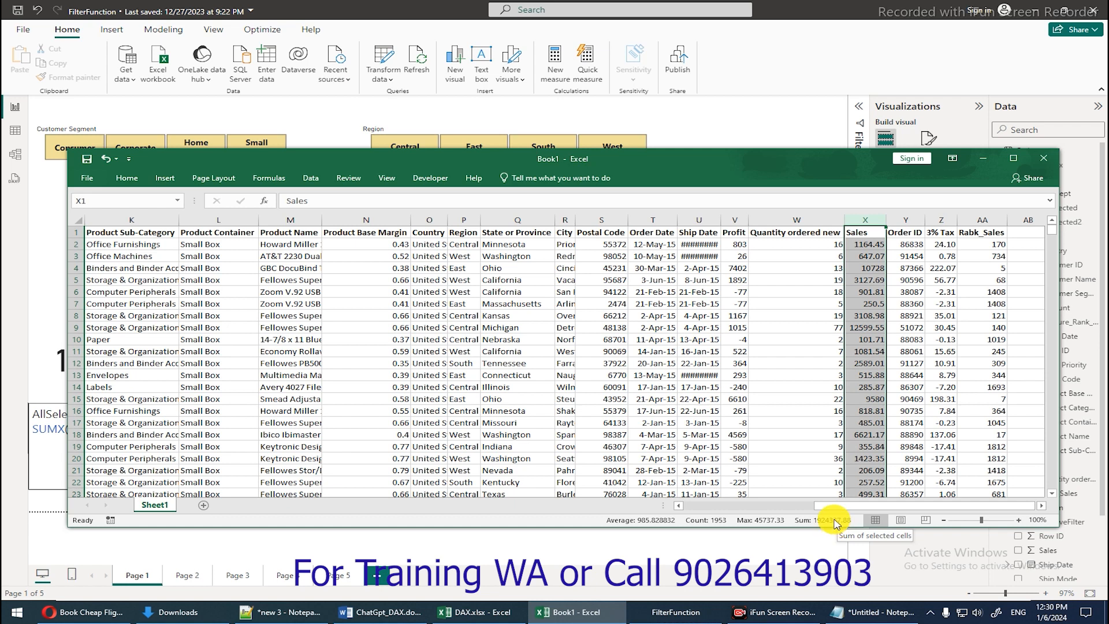
- Recheck the All card in the report and place the Book1 Excel window beneath the Customer Segment and Region slicers
{"action": "left_click", "coordinate": [793, 75]}
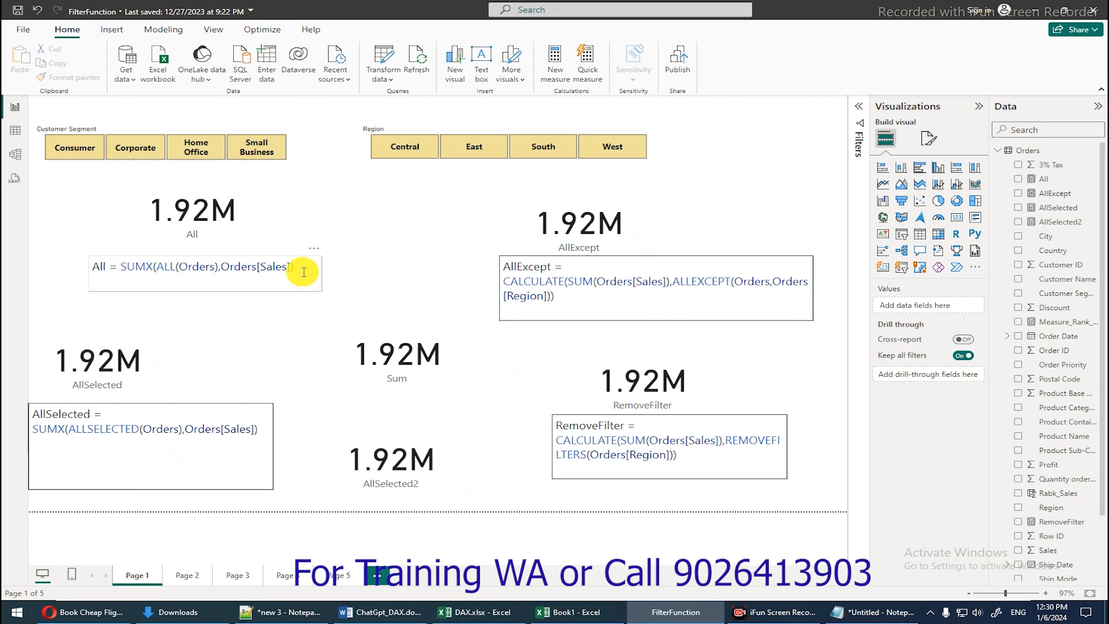
{"action": "key", "text": "alt+Tab"}
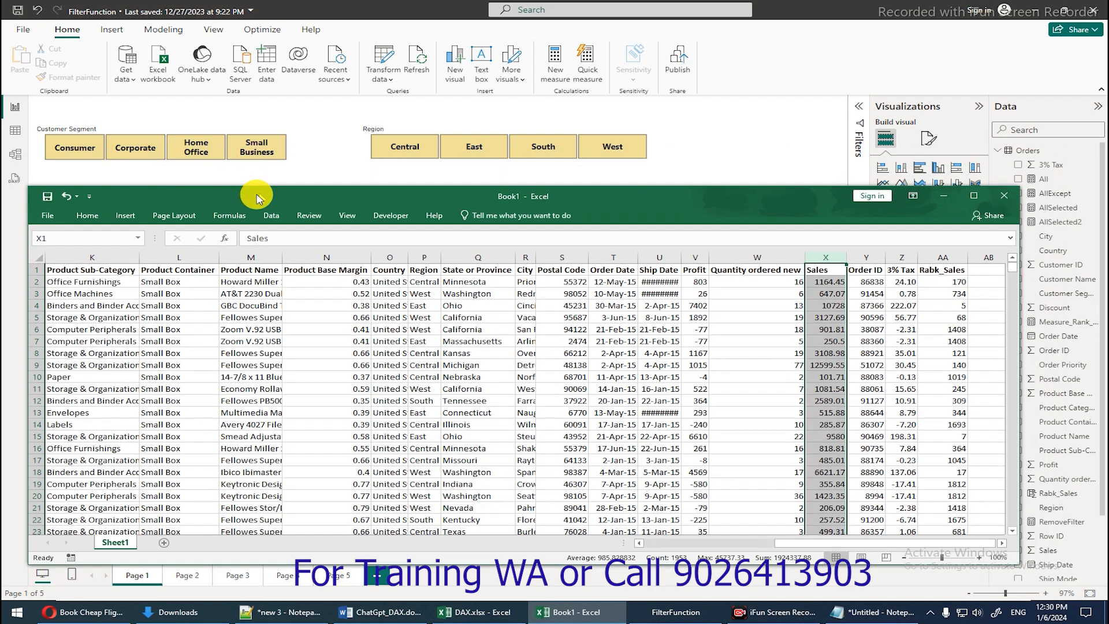
{"action": "left_click_drag", "start_coordinate": [293, 159], "coordinate": [237, 202]}
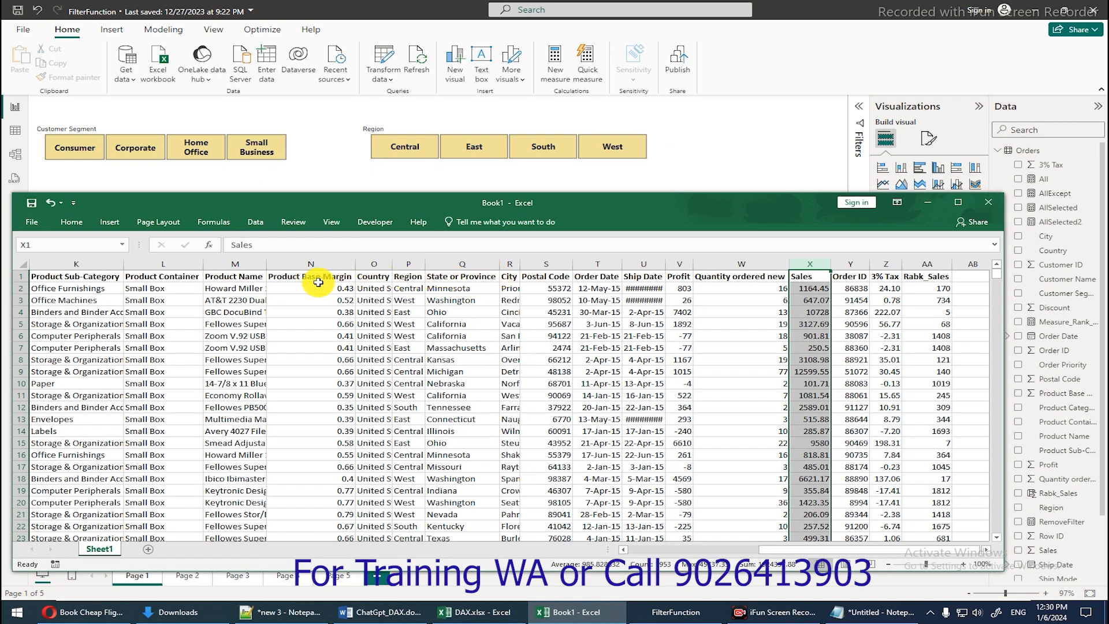
- Fill the Region column yellow from its header down to the last data row
{"action": "key", "text": "Left"}
{"action": "key", "text": "Left"}
{"action": "key", "text": "Left"}
{"action": "key", "text": "Left"}
{"action": "key", "text": "Left"}
{"action": "key", "text": "Left"}
{"action": "key", "text": "Left"}
{"action": "key", "text": "Left"}
{"action": "key", "text": "Left"}
{"action": "key", "text": "Left"}
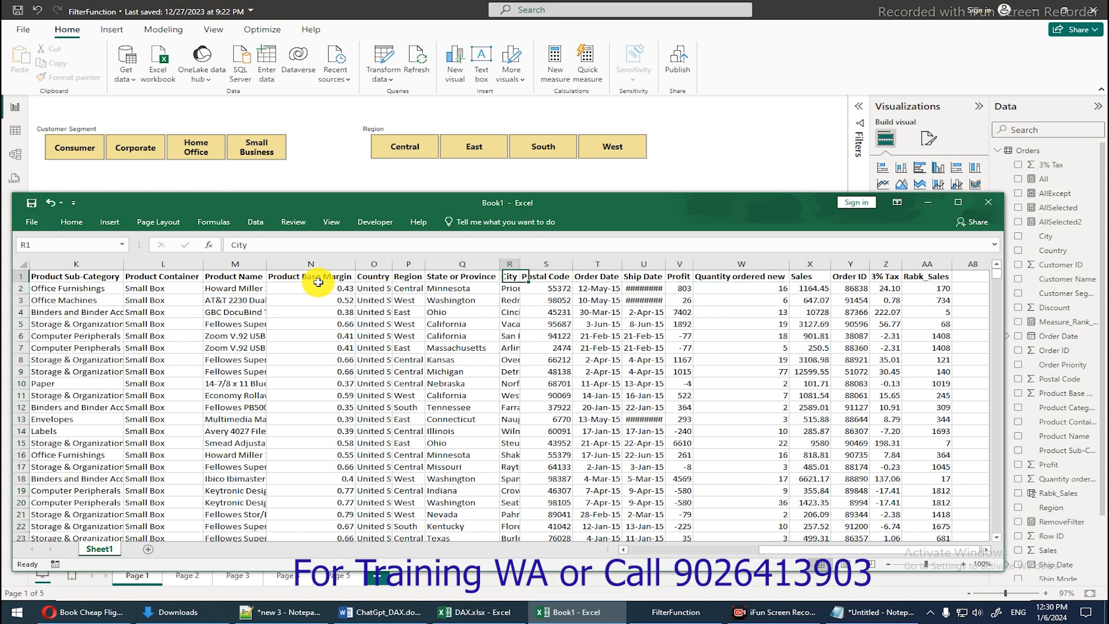
{"action": "key", "text": "Right"}
{"action": "key", "text": "Right"}
{"action": "key", "text": "ctrl+space"}
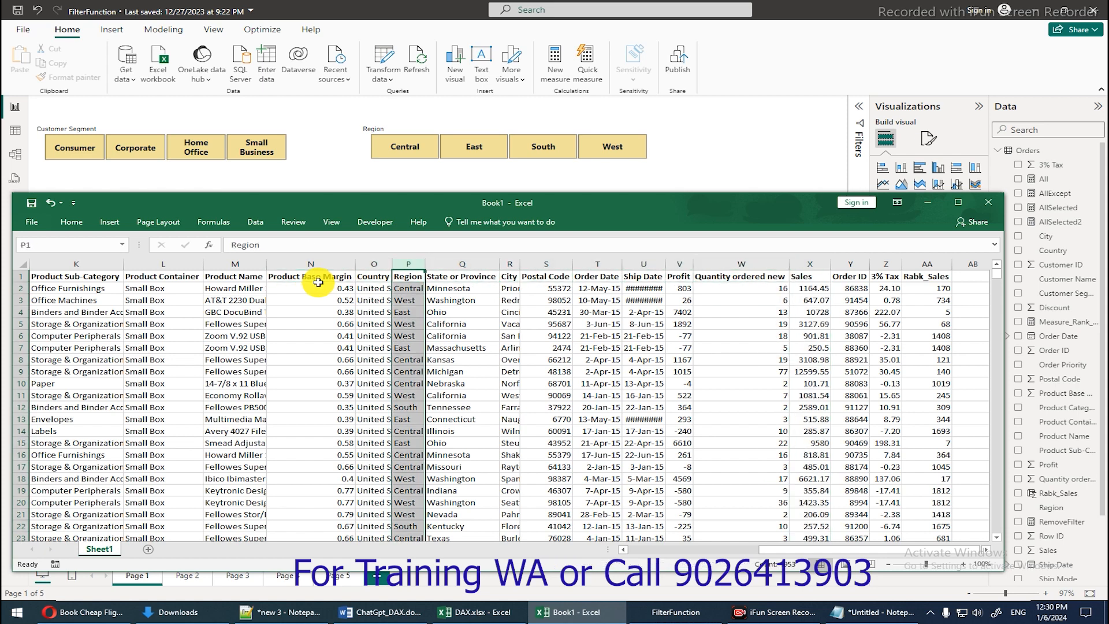
{"action": "left_click", "coordinate": [417, 278]}
{"action": "key", "text": "ctrl+shift+Down"}
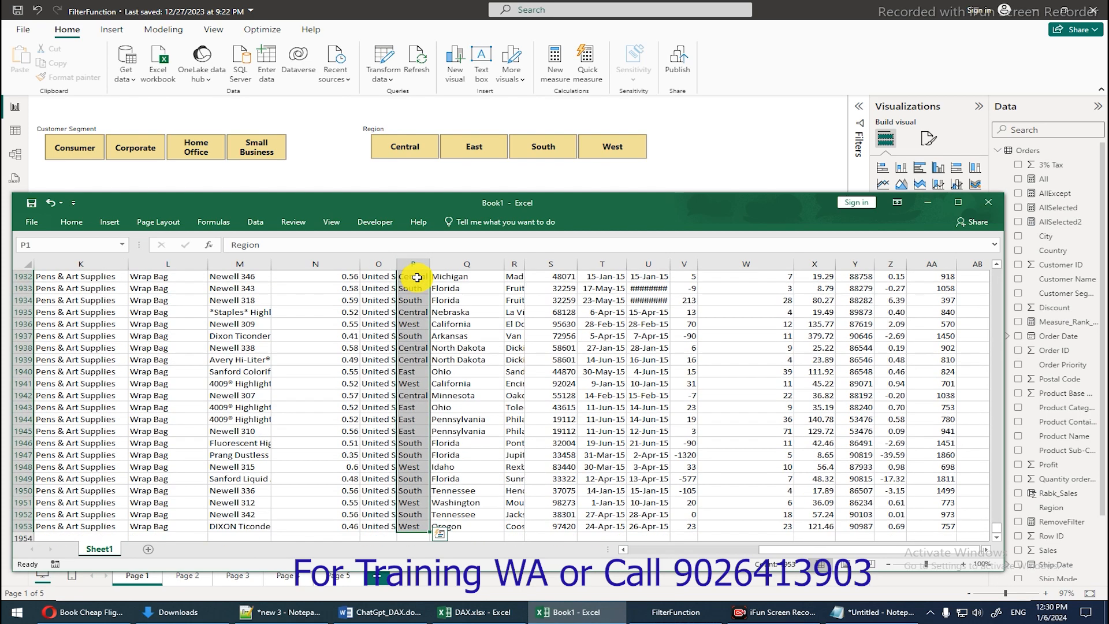
{"action": "double_click", "coordinate": [72, 222]}
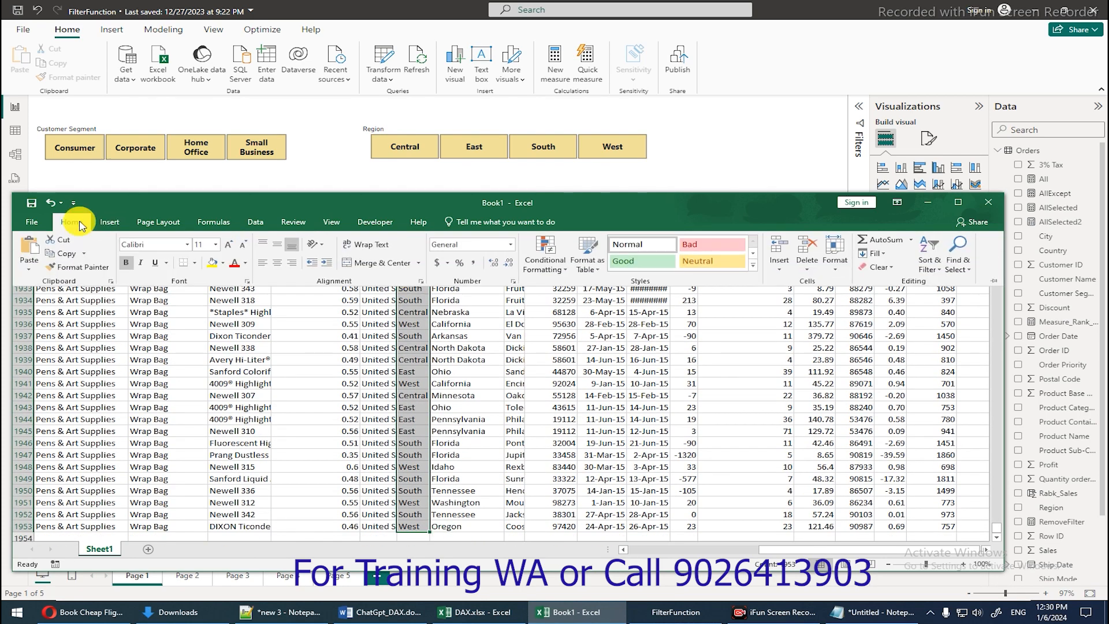
{"action": "left_click", "coordinate": [211, 267]}
{"action": "key", "text": "ctrl+Home"}
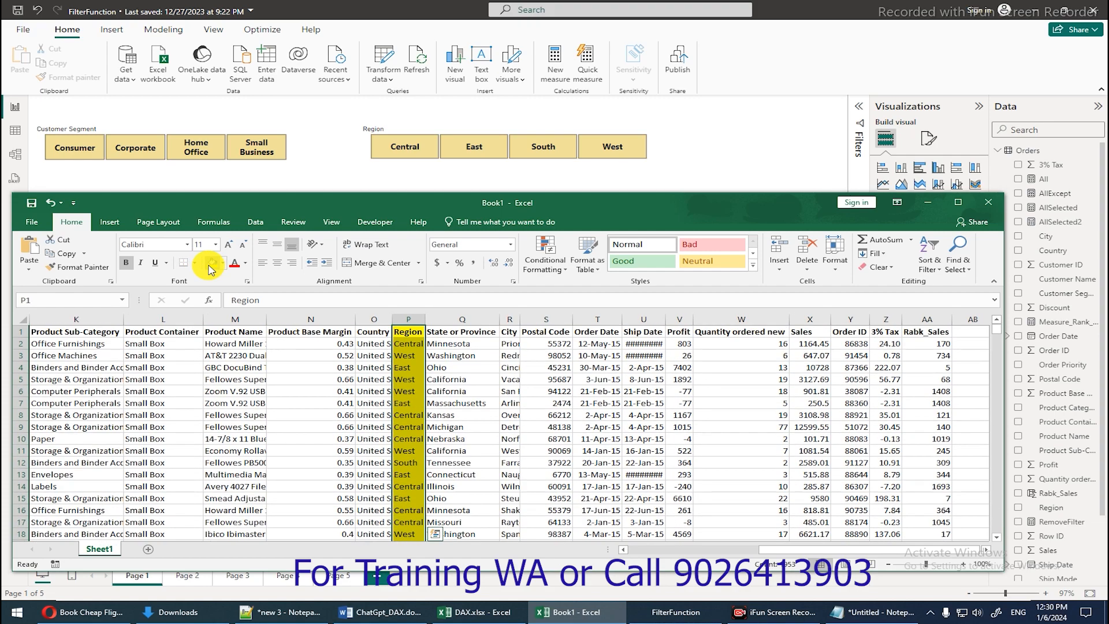
{"action": "left_click", "coordinate": [91, 335]}
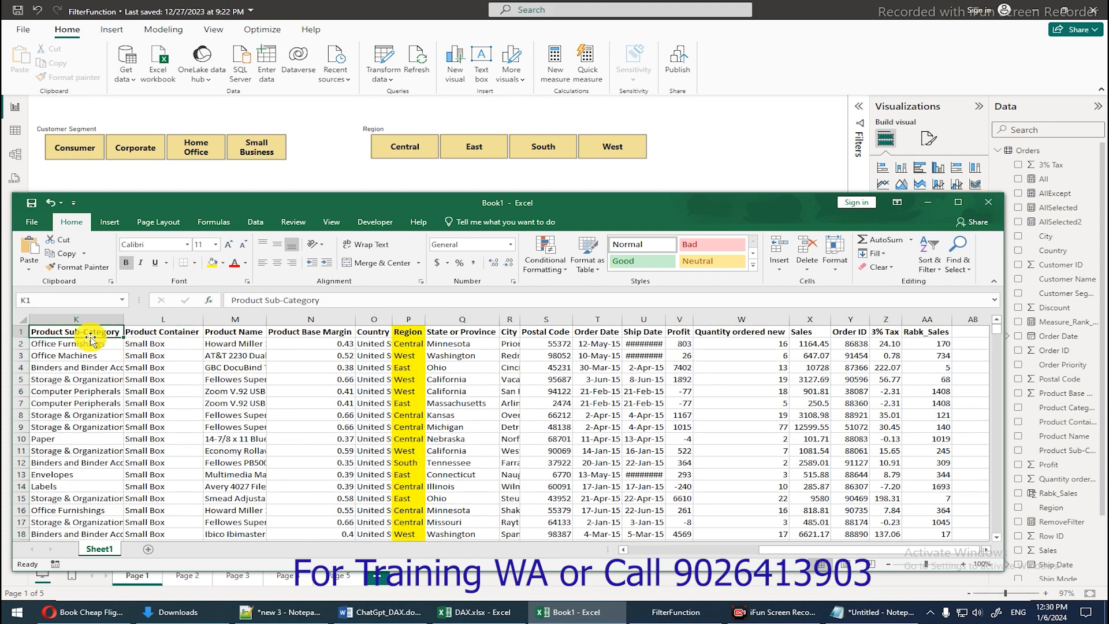
- Fill the Customer Segment column yellow from its header down to the last data row
{"action": "key", "text": "Left"}
{"action": "key", "text": "Left"}
{"action": "key", "text": "Left"}
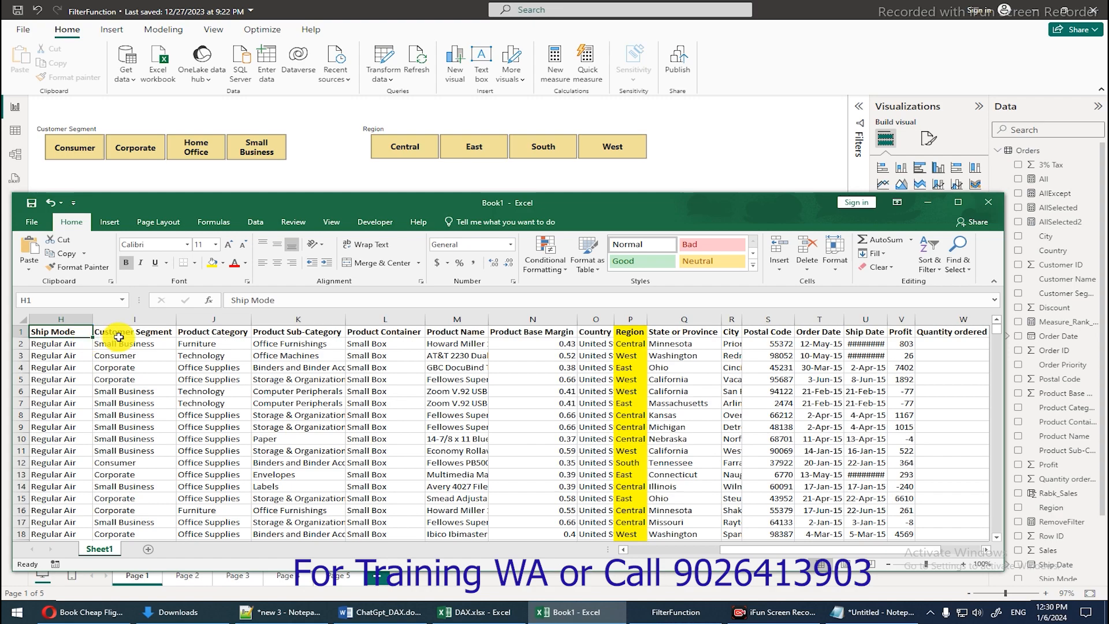
{"action": "left_click", "coordinate": [118, 337]}
{"action": "key", "text": "ctrl+Down"}
{"action": "key", "text": "ctrl+shift+Up"}
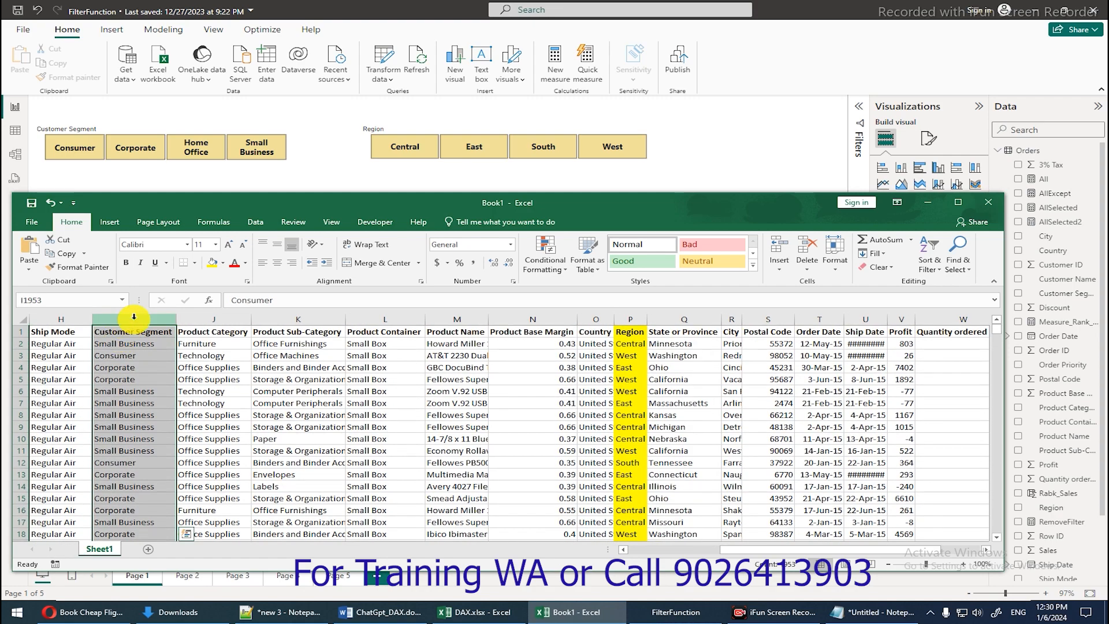
{"action": "left_click", "coordinate": [212, 262]}
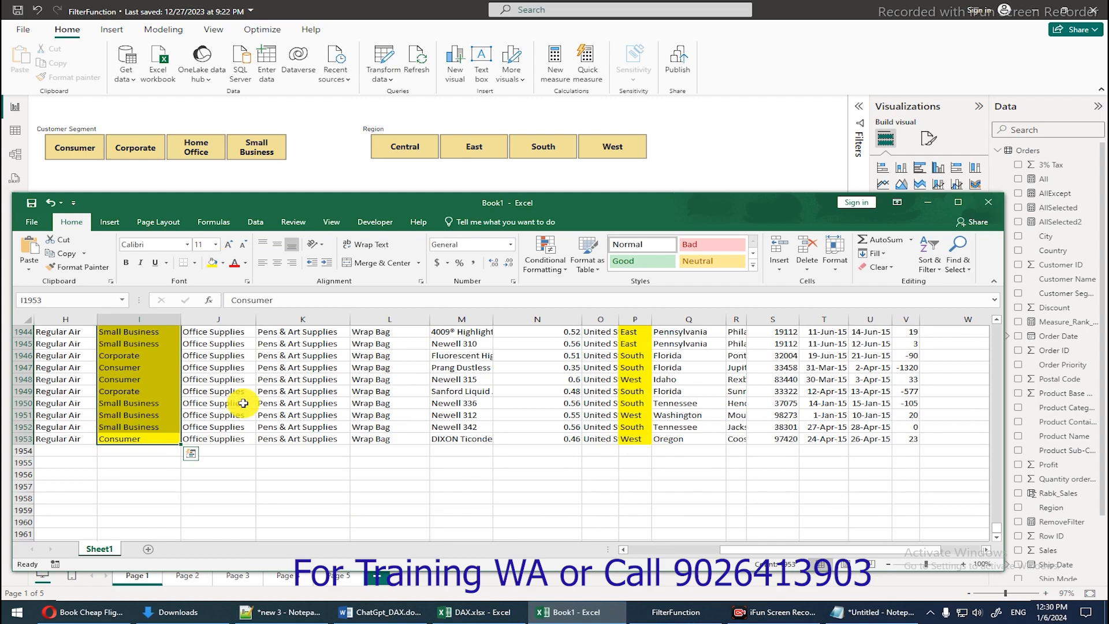
{"action": "scroll", "coordinate": [244, 403], "scroll_direction": "up", "scroll_amount": 8}
{"action": "scroll", "coordinate": [243, 404], "scroll_direction": "down", "scroll_amount": 5}
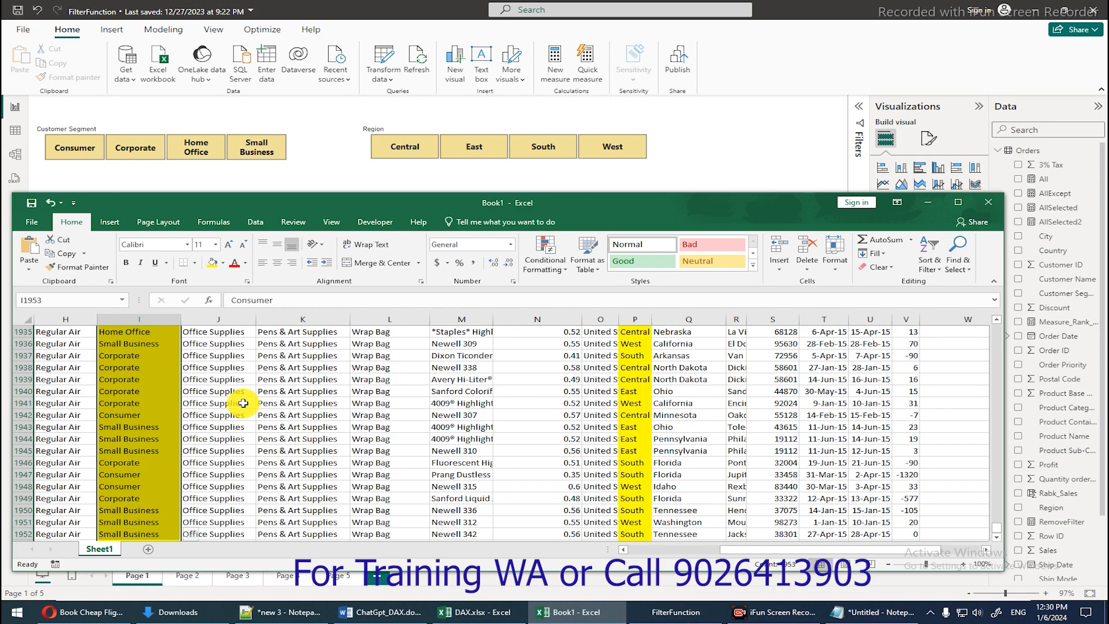
{"action": "scroll", "coordinate": [243, 403], "scroll_direction": "up", "scroll_amount": 5}
{"action": "key", "text": "ctrl+Up"}
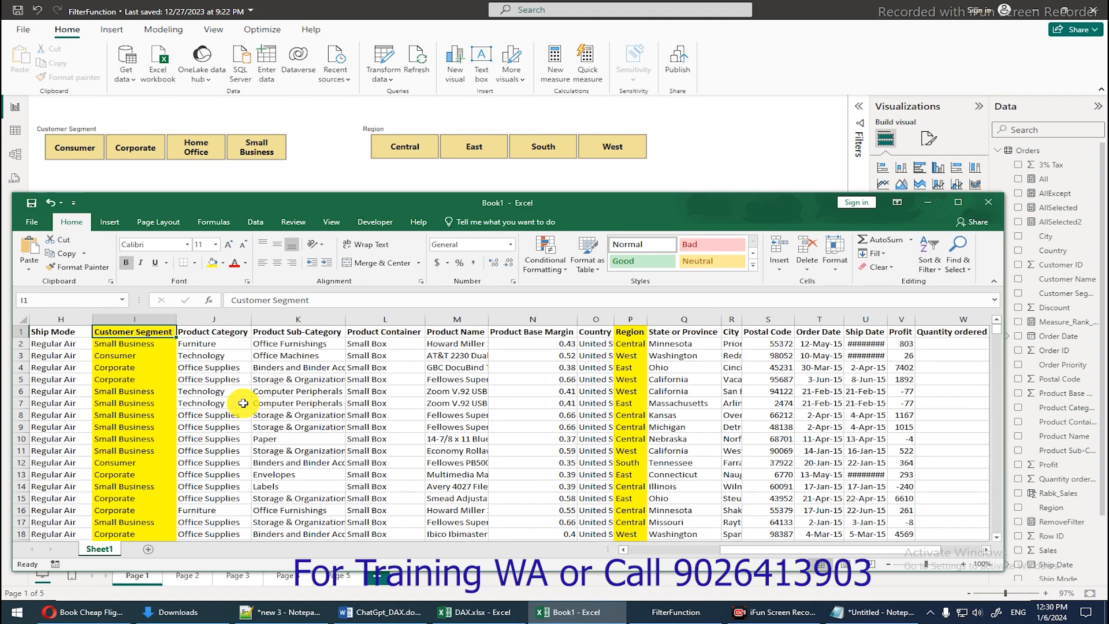
- Freeze the top header row of the Book1 sheet
{"action": "left_click", "coordinate": [329, 221]}
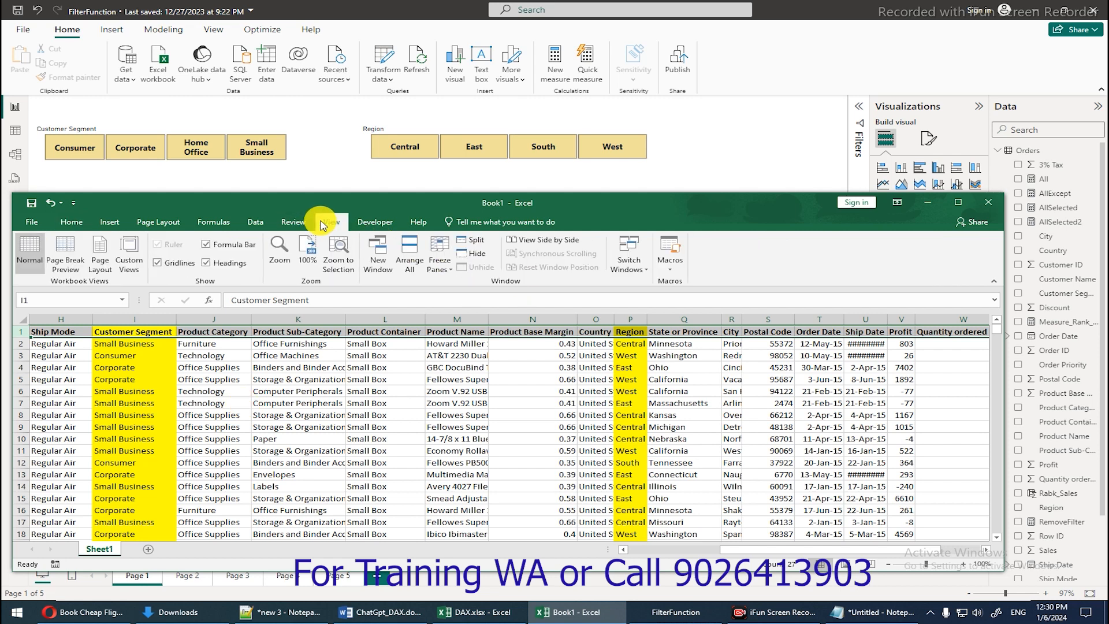
{"action": "right_click", "coordinate": [434, 270]}
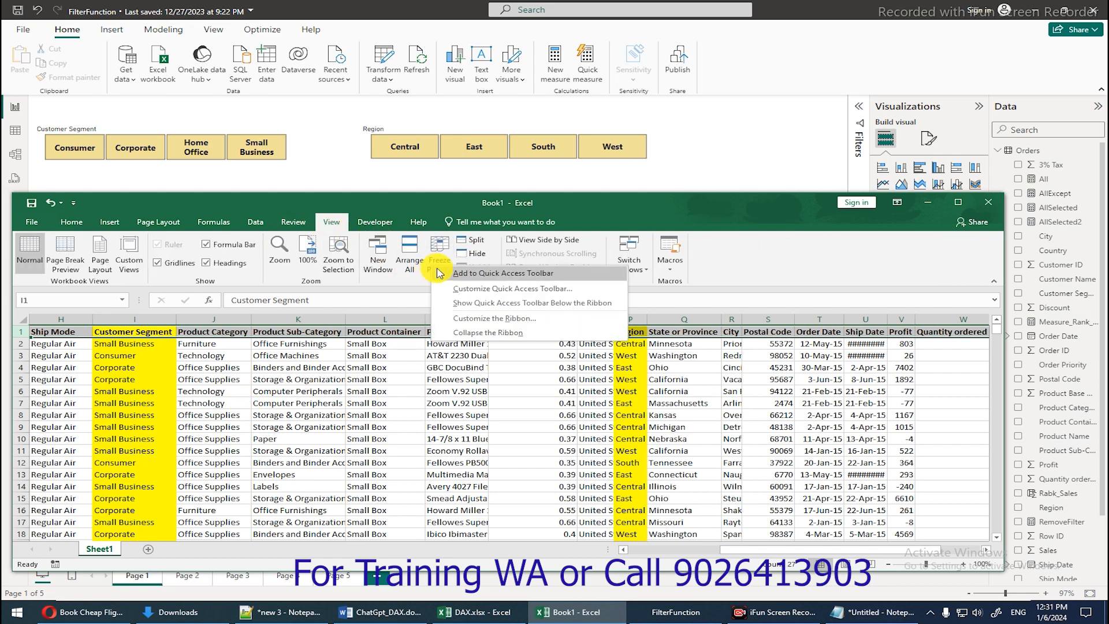
{"action": "left_click", "coordinate": [439, 260]}
{"action": "left_click", "coordinate": [439, 260]}
{"action": "left_click", "coordinate": [483, 316]}
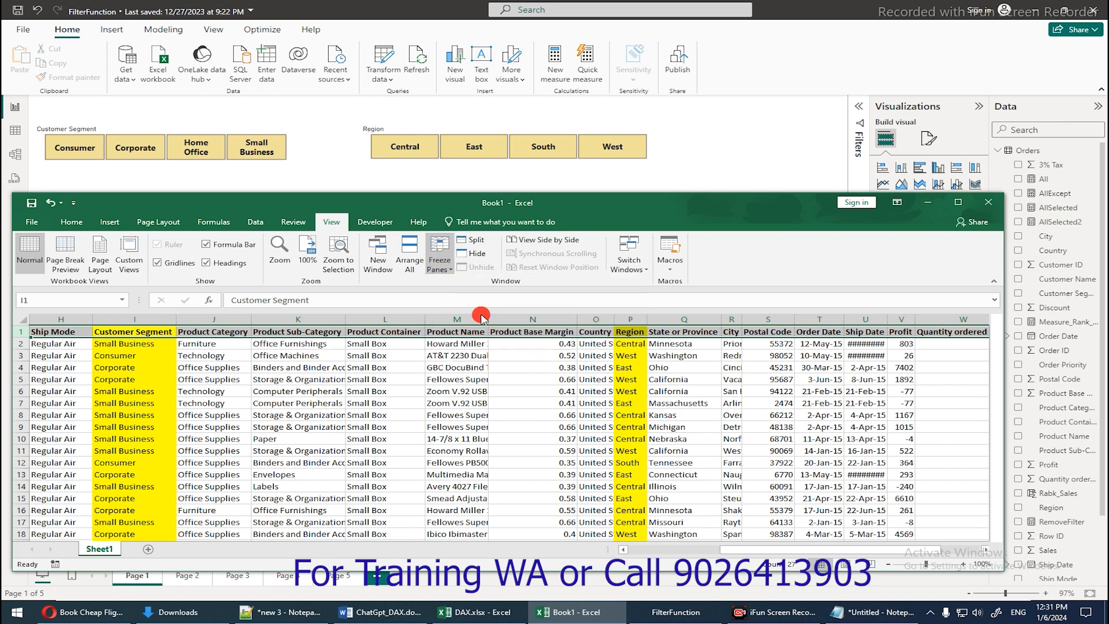
{"action": "left_click", "coordinate": [304, 415]}
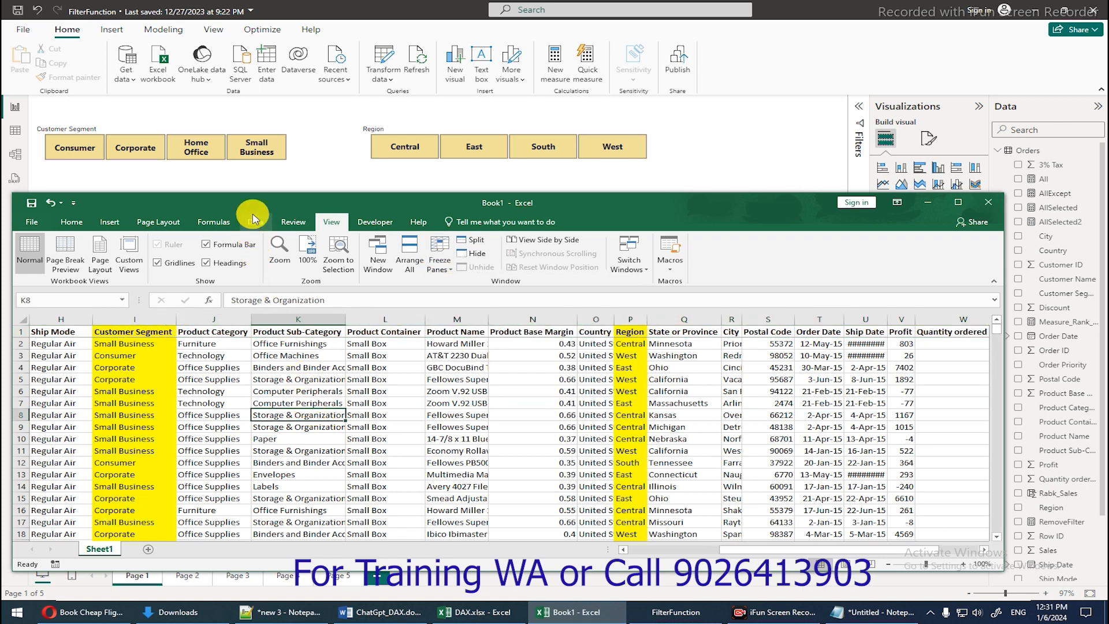
- Move the Book1 window slightly aside and collapse its ribbon to show more rows
{"action": "left_click_drag", "start_coordinate": [289, 199], "coordinate": [378, 207]}
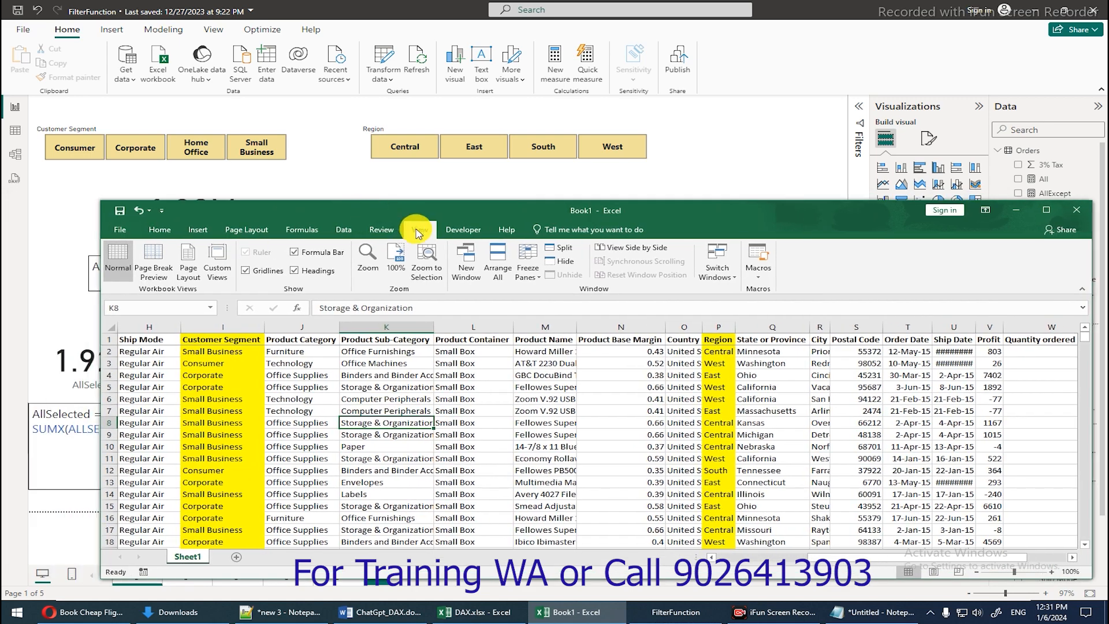
{"action": "double_click", "coordinate": [421, 229]}
- Return to the Power BI report and highlight the ALL(Orders) part of the All measure's formula text
{"action": "left_click", "coordinate": [37, 203]}
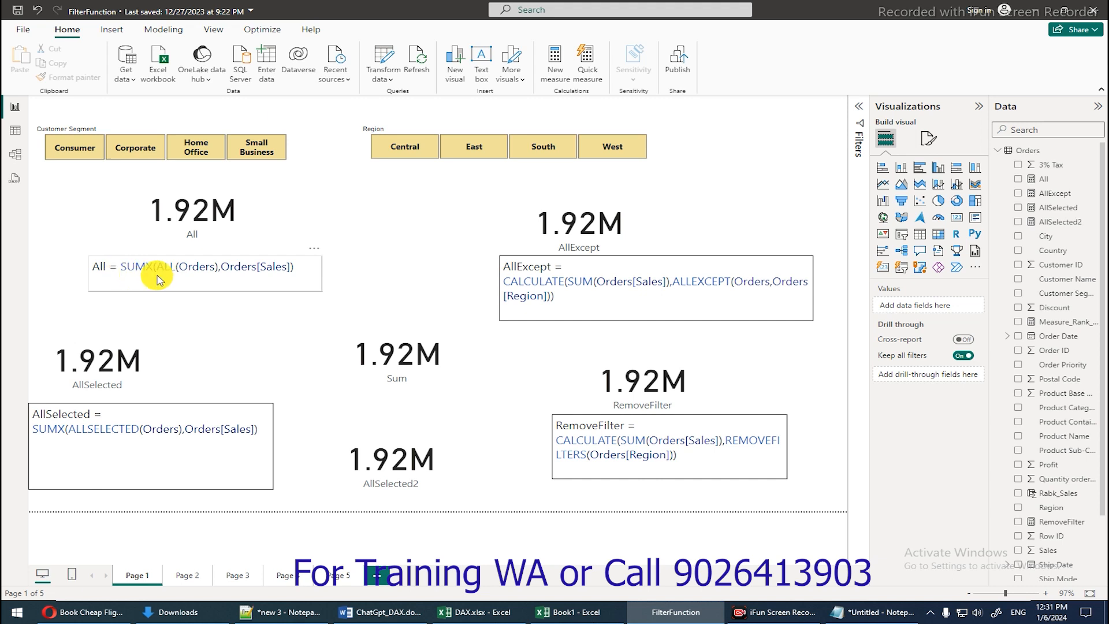
{"action": "left_click_drag", "start_coordinate": [160, 265], "coordinate": [219, 265]}
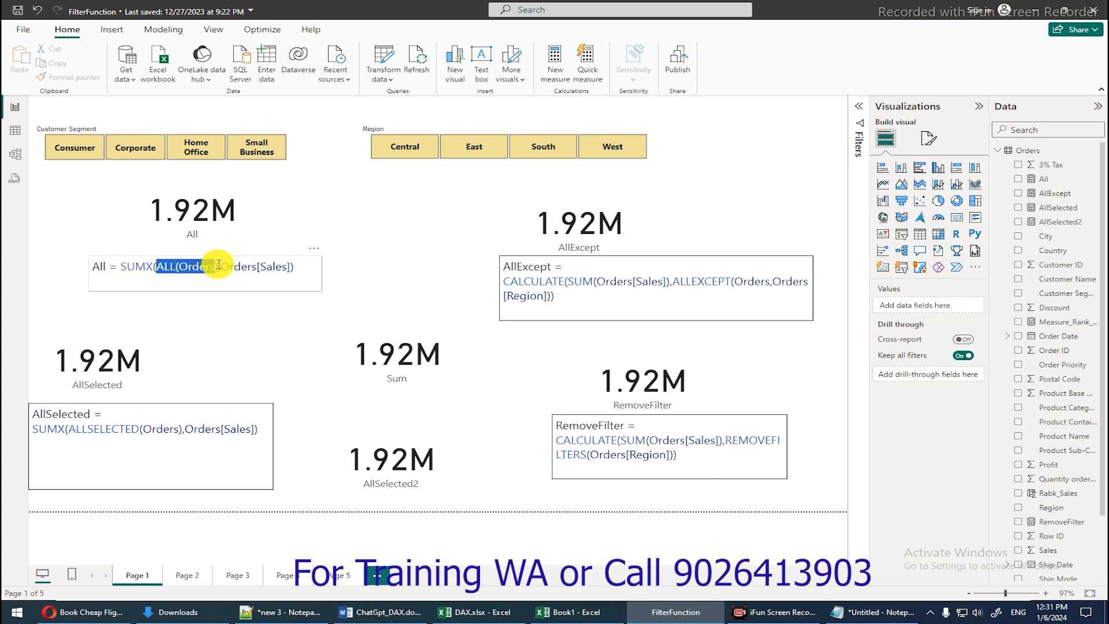
{"action": "left_click", "coordinate": [221, 265]}
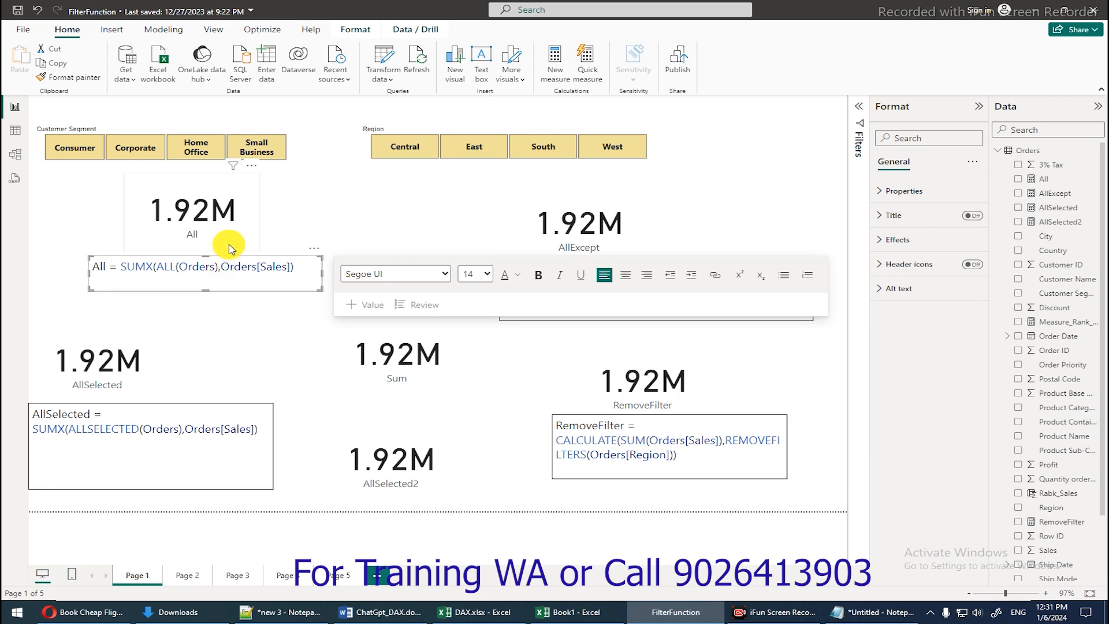
- Start a new measure with SUMX to view the function's arguments, and discard the measure
{"action": "left_click", "coordinate": [555, 56]}
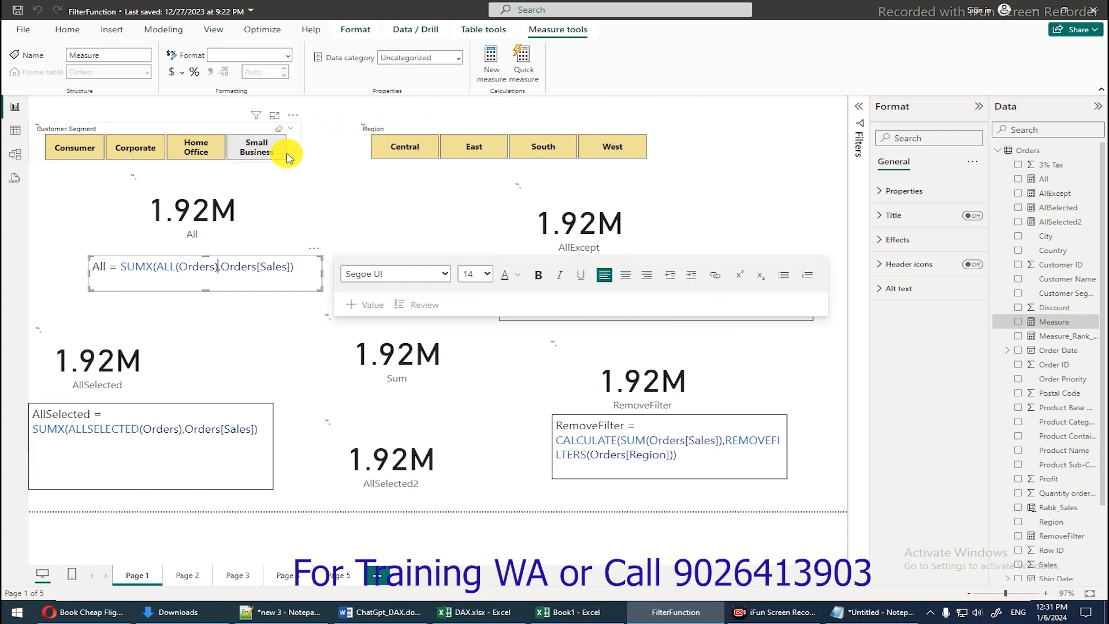
{"action": "left_click", "coordinate": [279, 105]}
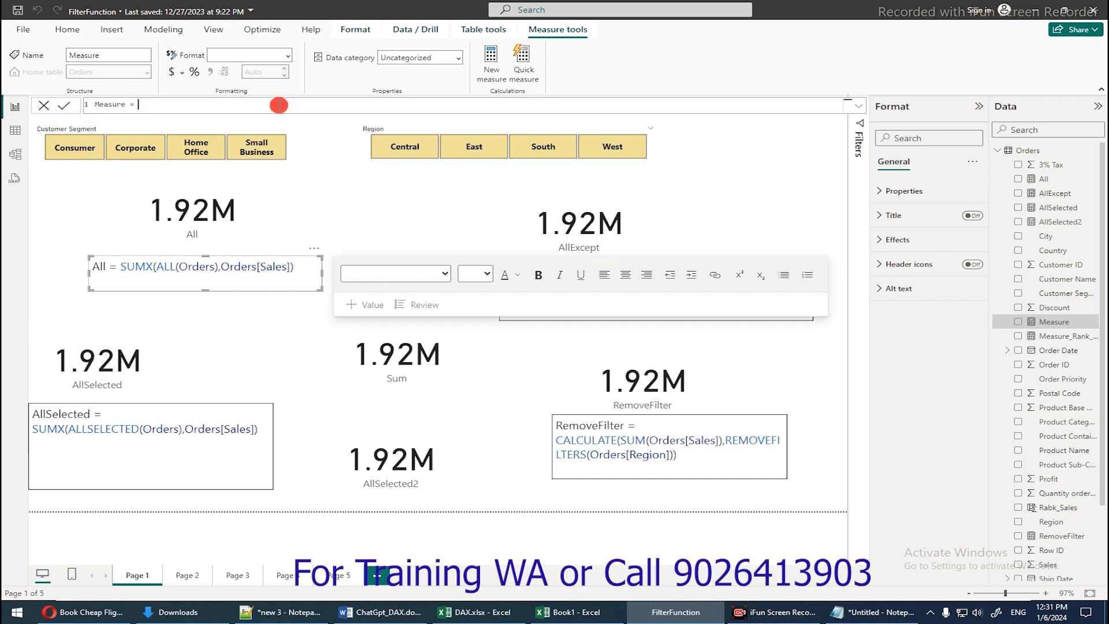
{"action": "type", "text": "sum"}
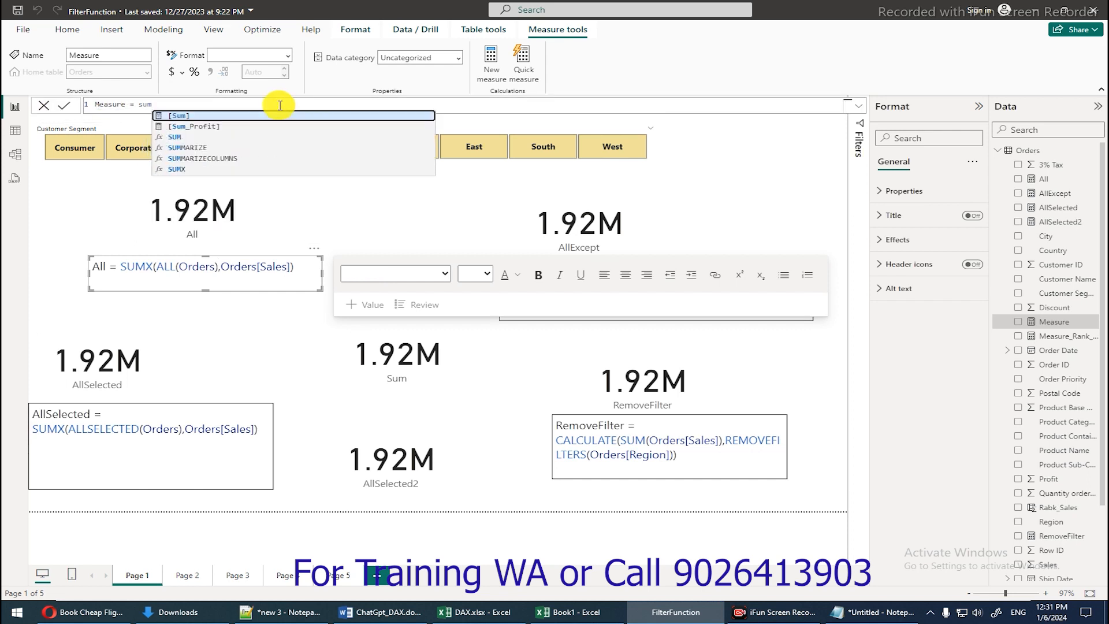
{"action": "type", "text": "x"}
{"action": "key", "text": "Tab"}
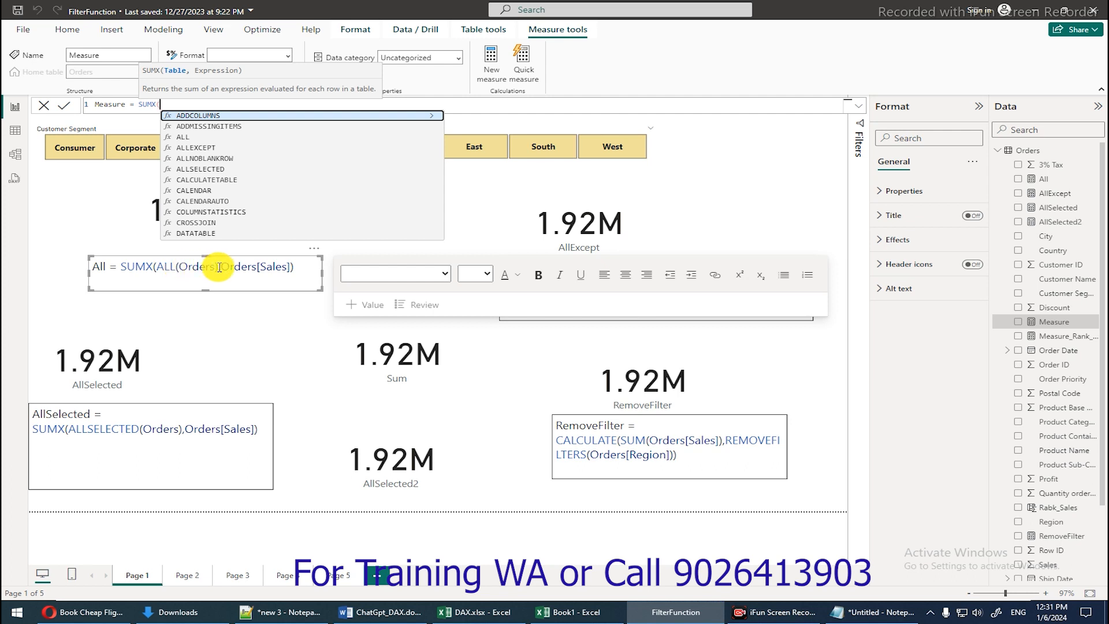
{"action": "key", "text": "Escape"}
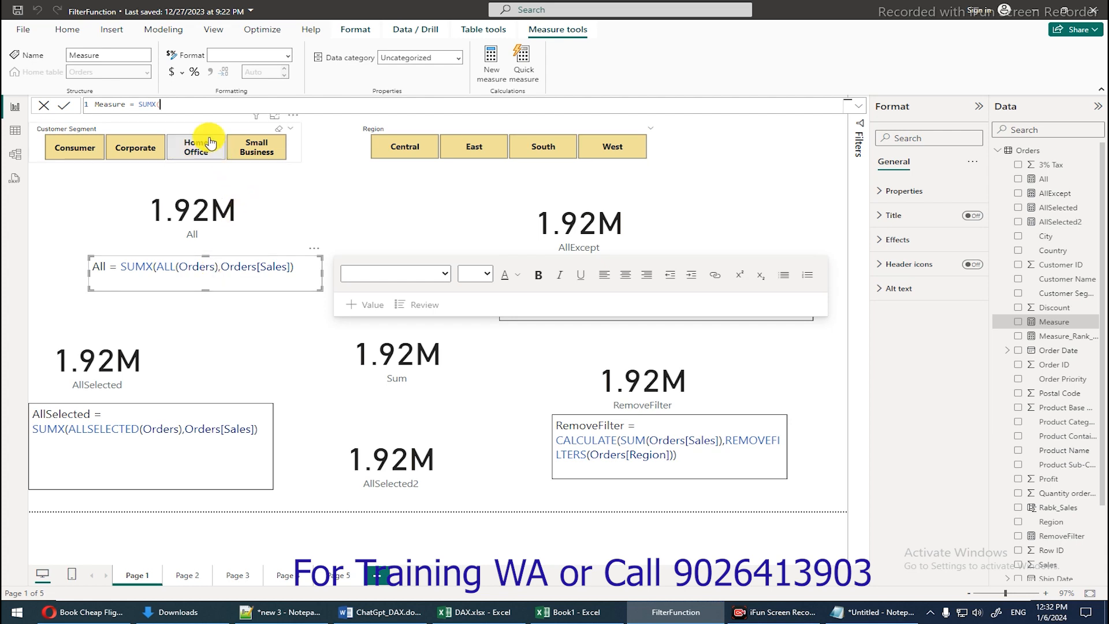
{"action": "left_click", "coordinate": [44, 105]}
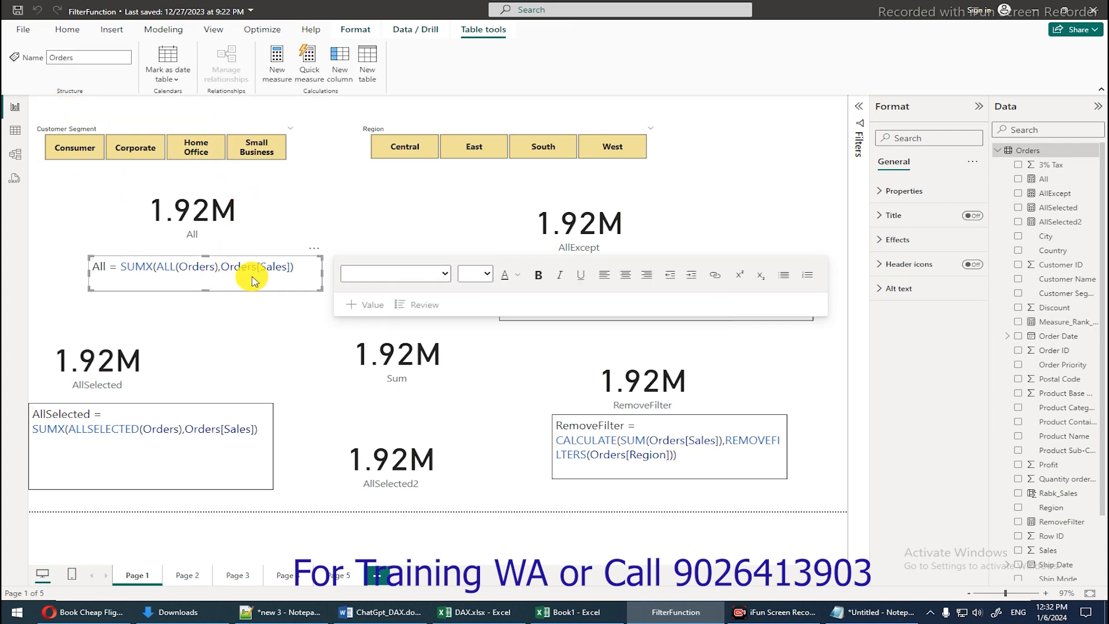
- Point out the Customer Segment and Region columns in the Book1 workbook, and return to the Power BI report
{"action": "key", "text": "alt+Tab"}
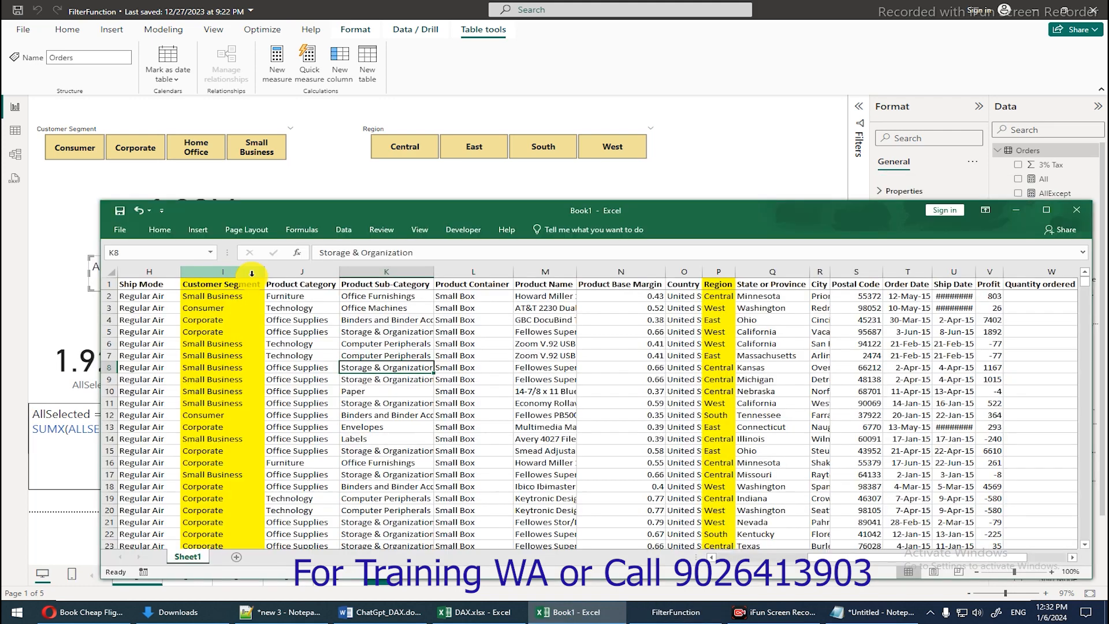
{"action": "left_click_drag", "start_coordinate": [215, 286], "coordinate": [218, 386]}
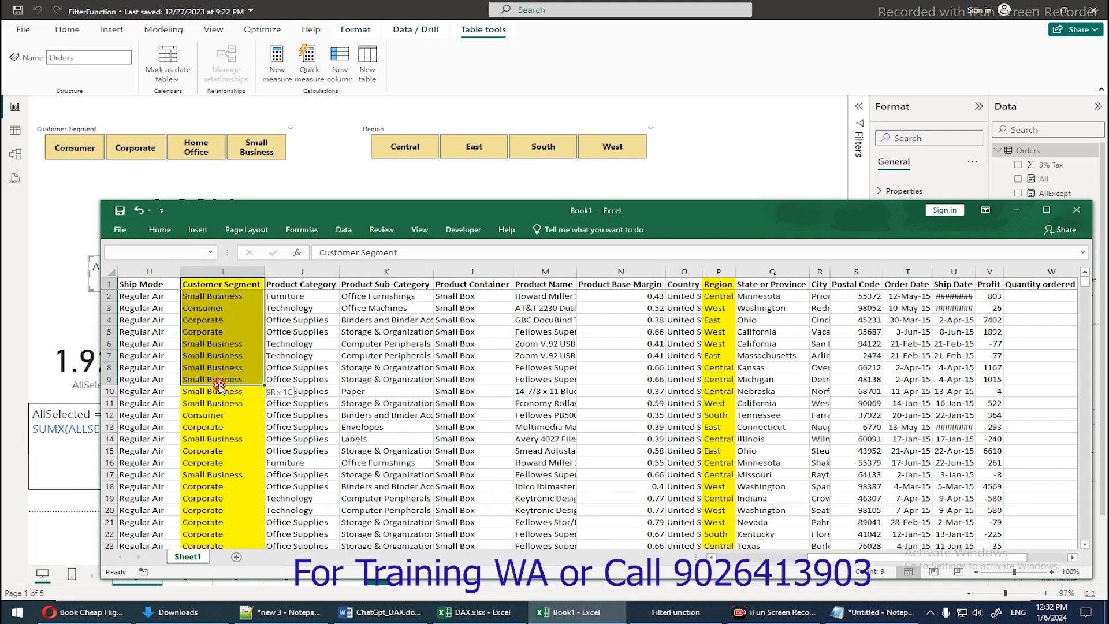
{"action": "left_click", "coordinate": [719, 284]}
{"action": "left_click", "coordinate": [688, 160]}
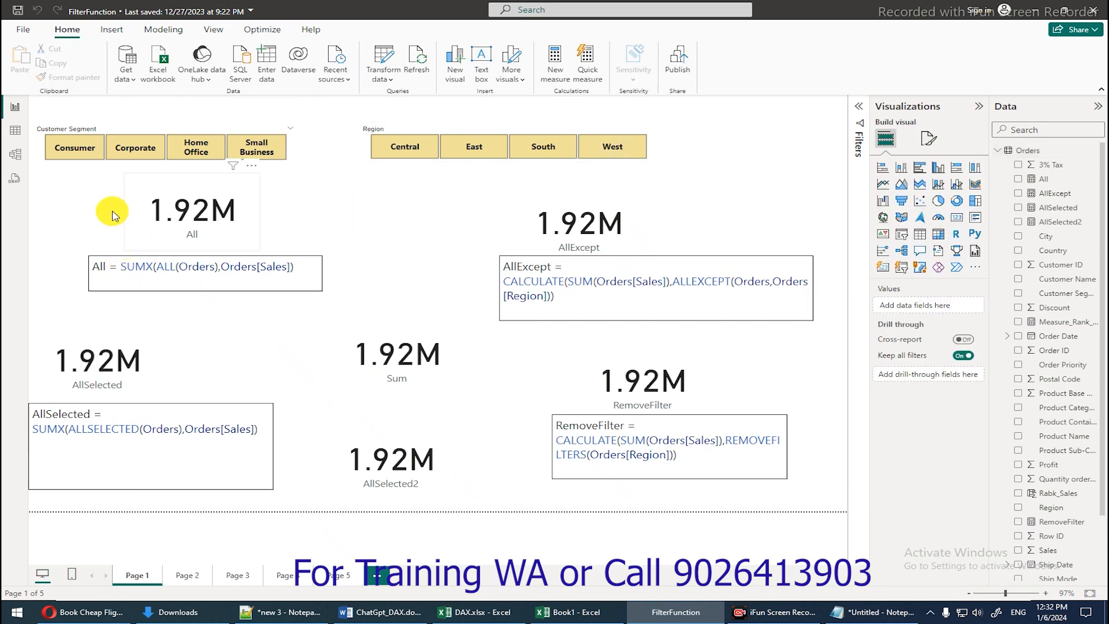
- Filter the report by Consumer, Corporate, Home Office and Small Business in turn to compare the All card with the others
{"action": "left_click", "coordinate": [74, 155]}
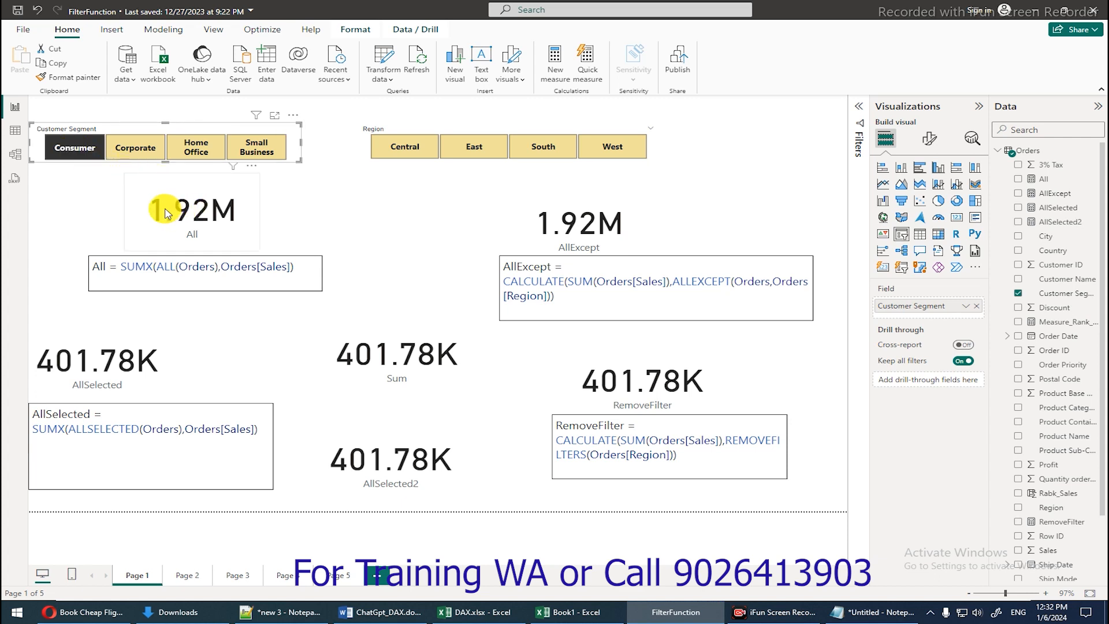
{"action": "left_click", "coordinate": [155, 151]}
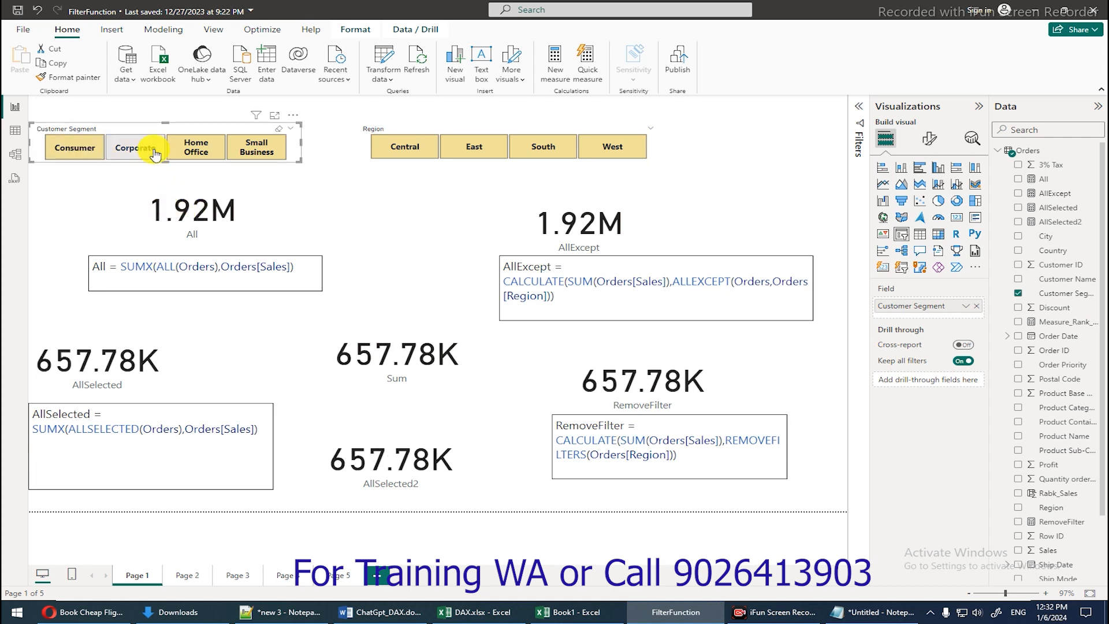
{"action": "left_click", "coordinate": [196, 147]}
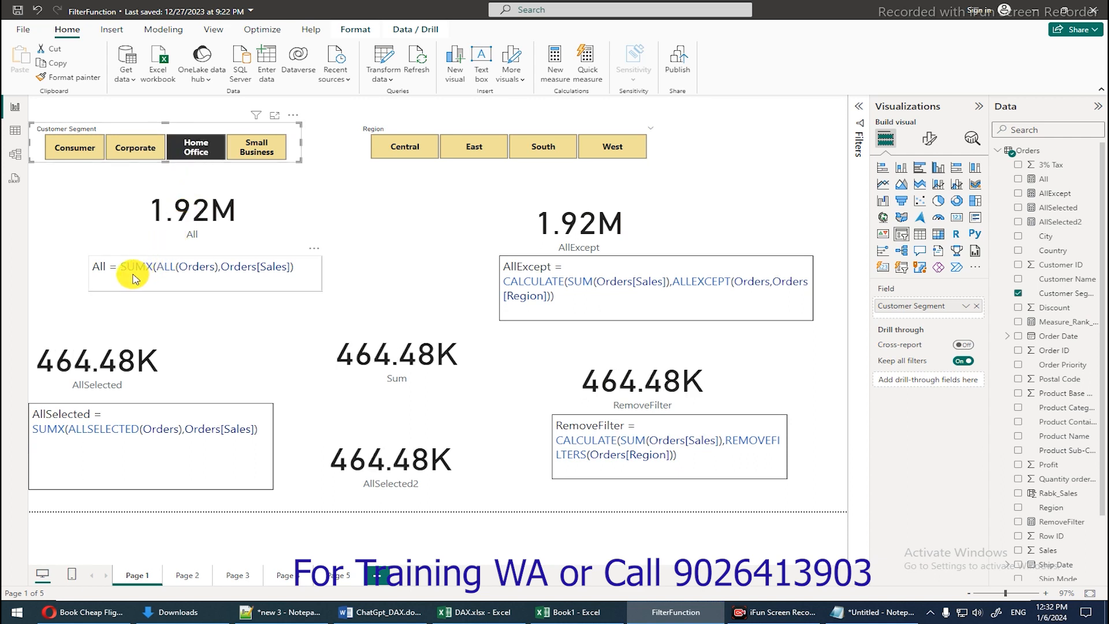
{"action": "left_click", "coordinate": [266, 149]}
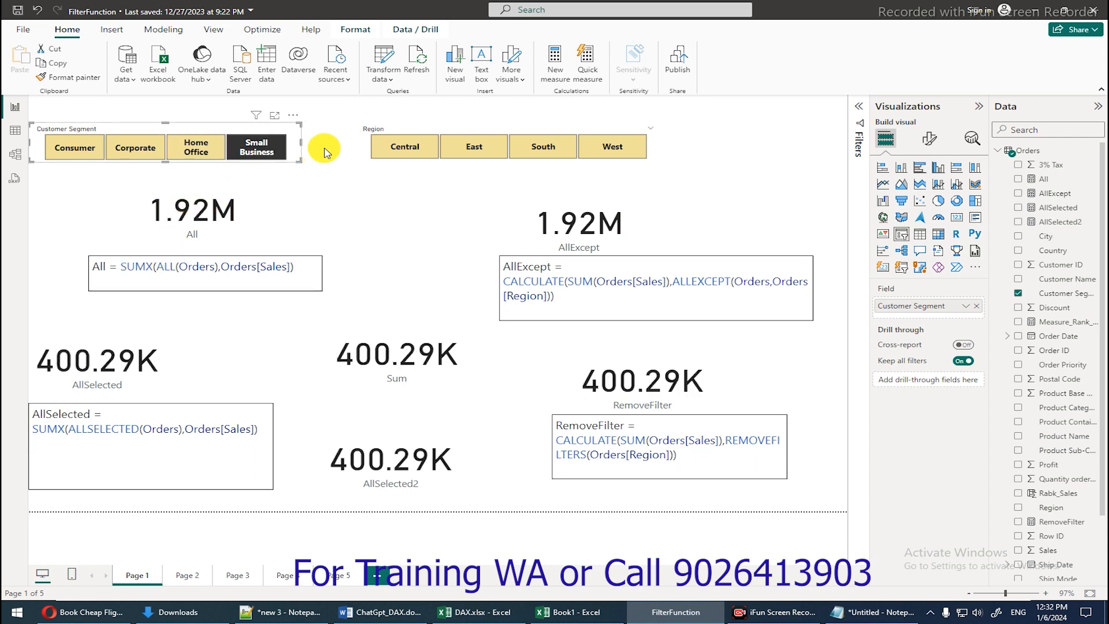
- Filter the report by each region in turn, ending on West, and set the Customer Segment slicer to Consumer
{"action": "left_click", "coordinate": [397, 146]}
{"action": "left_click", "coordinate": [465, 146]}
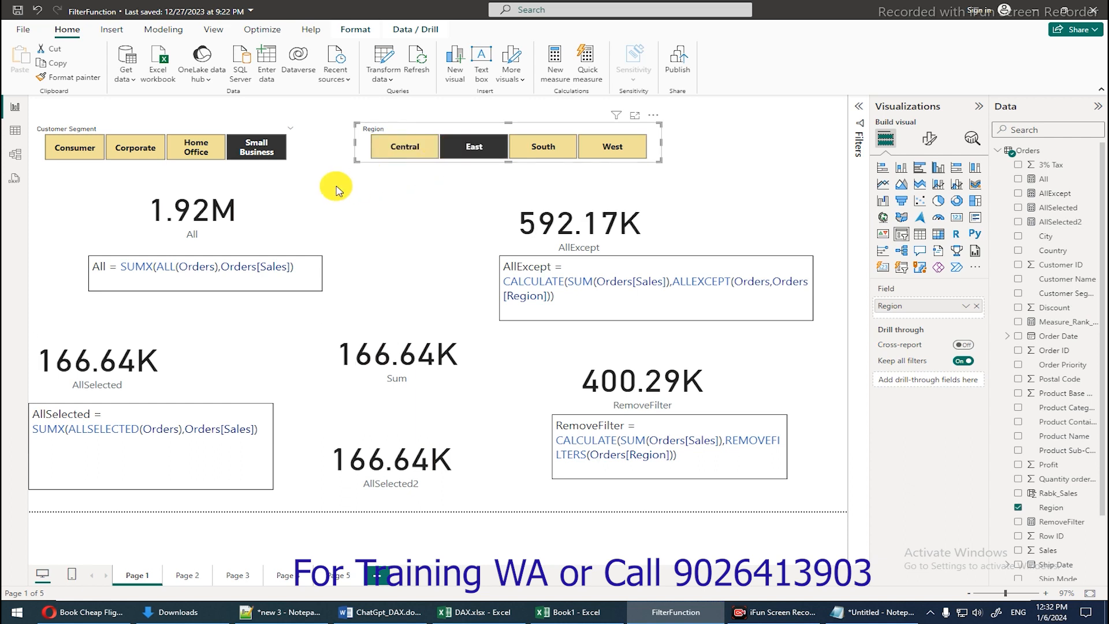
{"action": "left_click", "coordinate": [546, 148]}
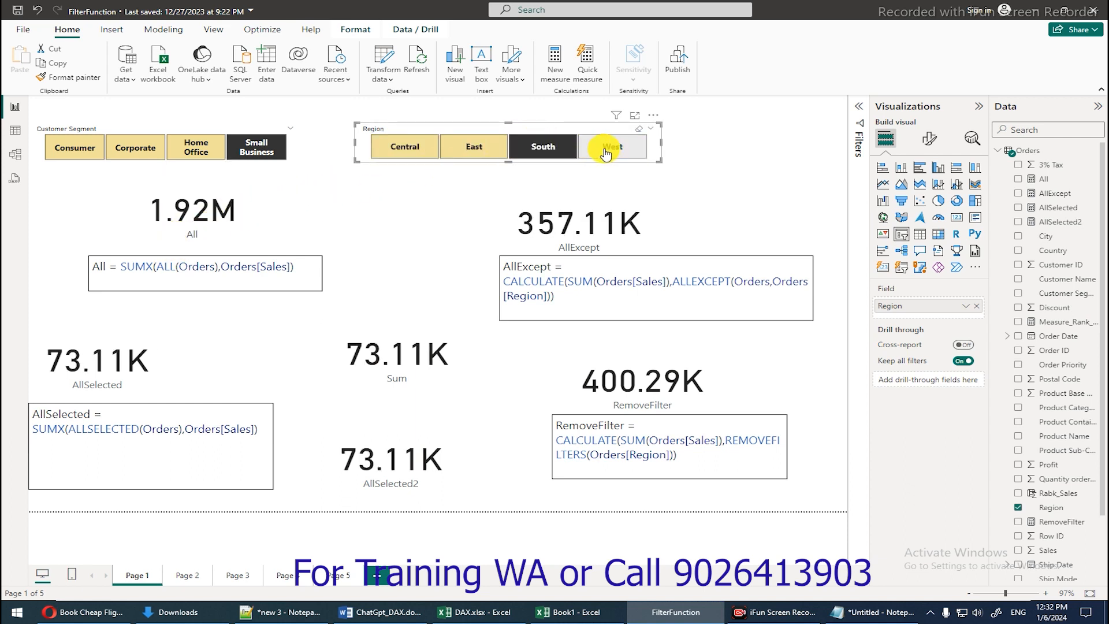
{"action": "left_click", "coordinate": [605, 151]}
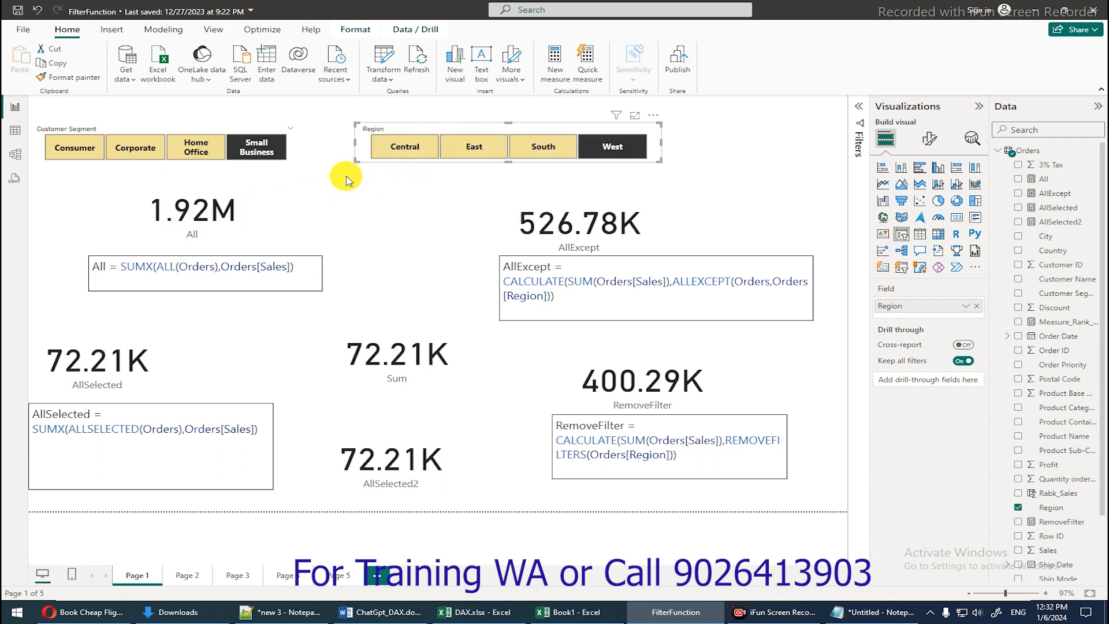
{"action": "left_click", "coordinate": [134, 148]}
{"action": "left_click", "coordinate": [83, 154]}
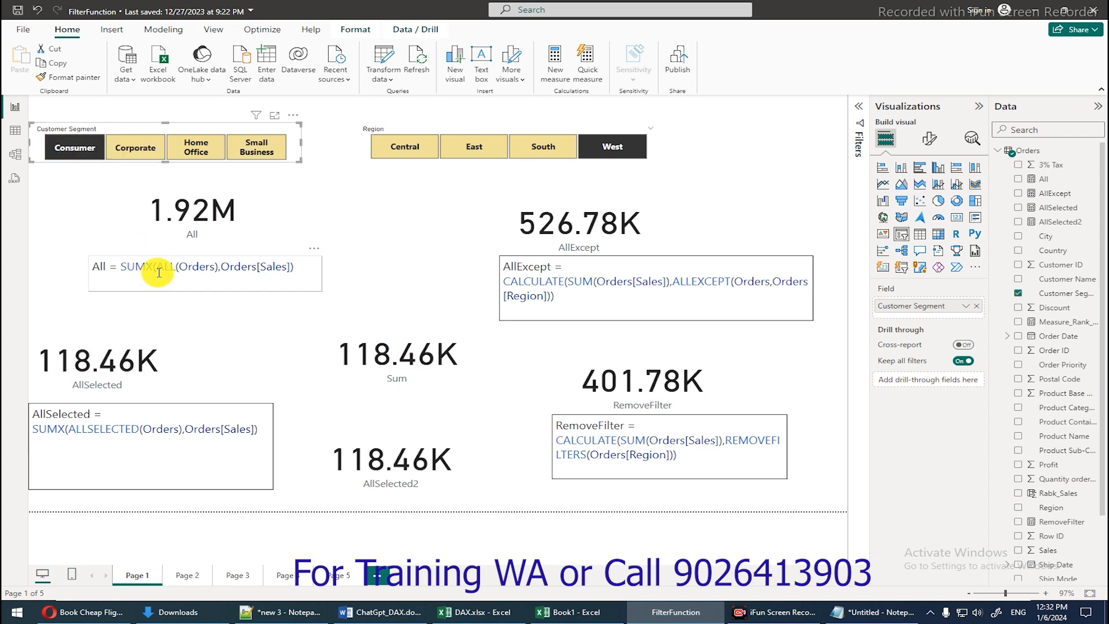
- In the Book1 workbook, add filters to the header row and filter Customer Segment to Consumer only
{"action": "key", "text": "alt+Tab"}
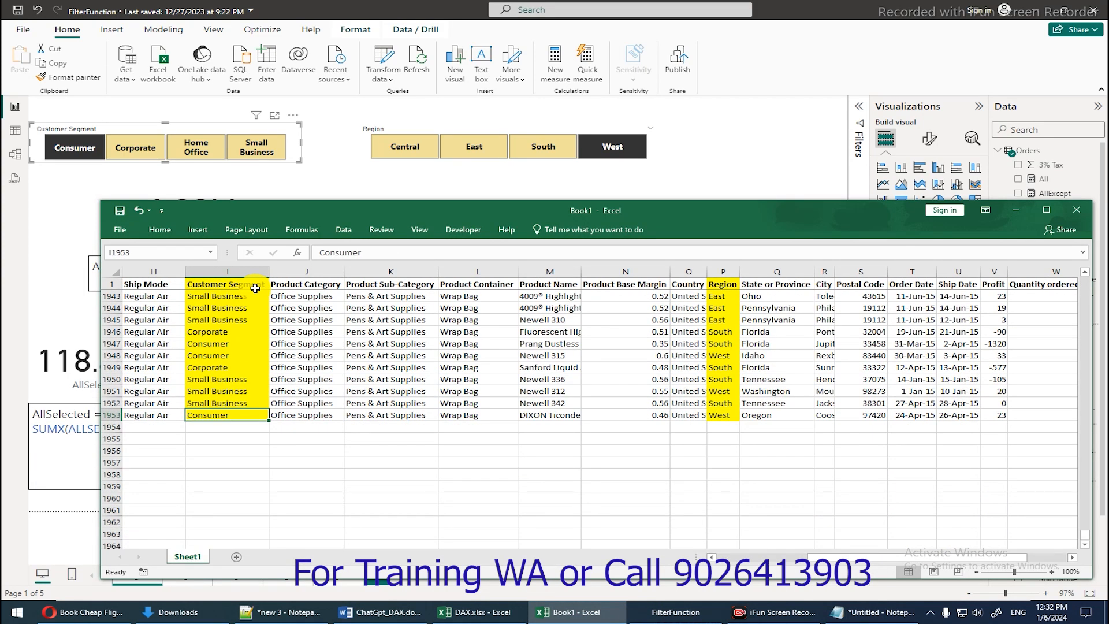
{"action": "key", "text": "ctrl+shift+l"}
{"action": "left_click", "coordinate": [262, 283]}
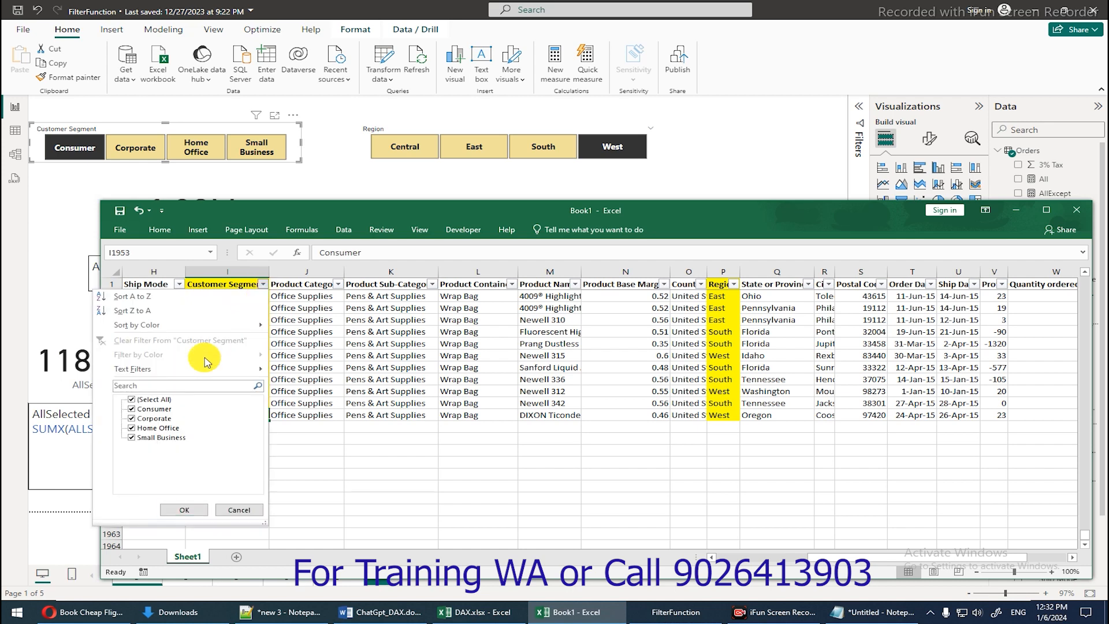
{"action": "left_click", "coordinate": [127, 399]}
{"action": "left_click", "coordinate": [131, 408]}
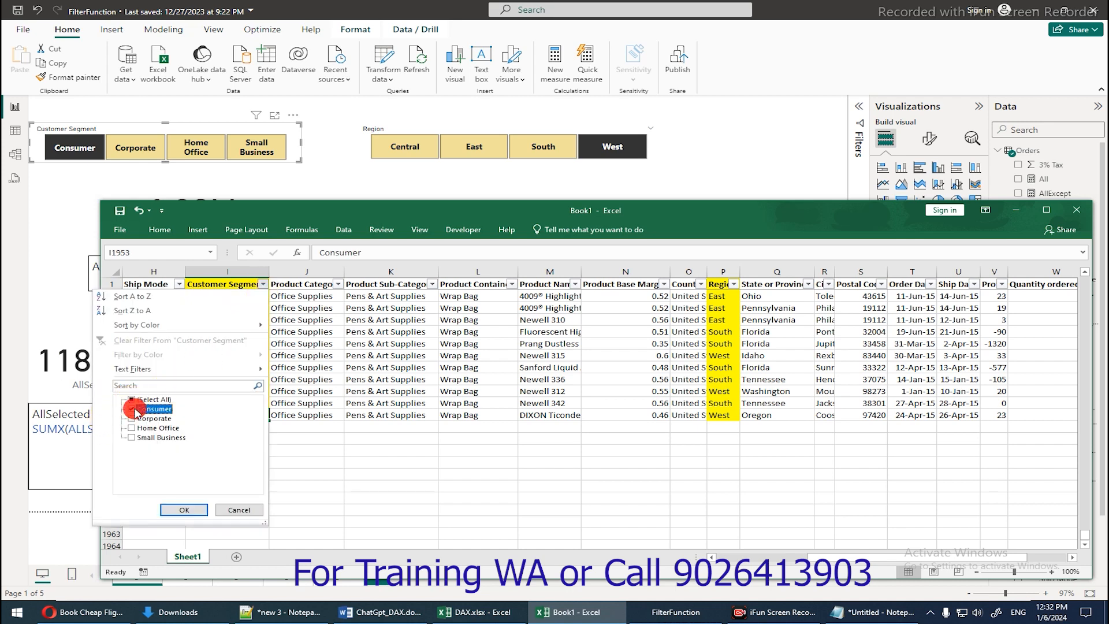
{"action": "left_click", "coordinate": [181, 509]}
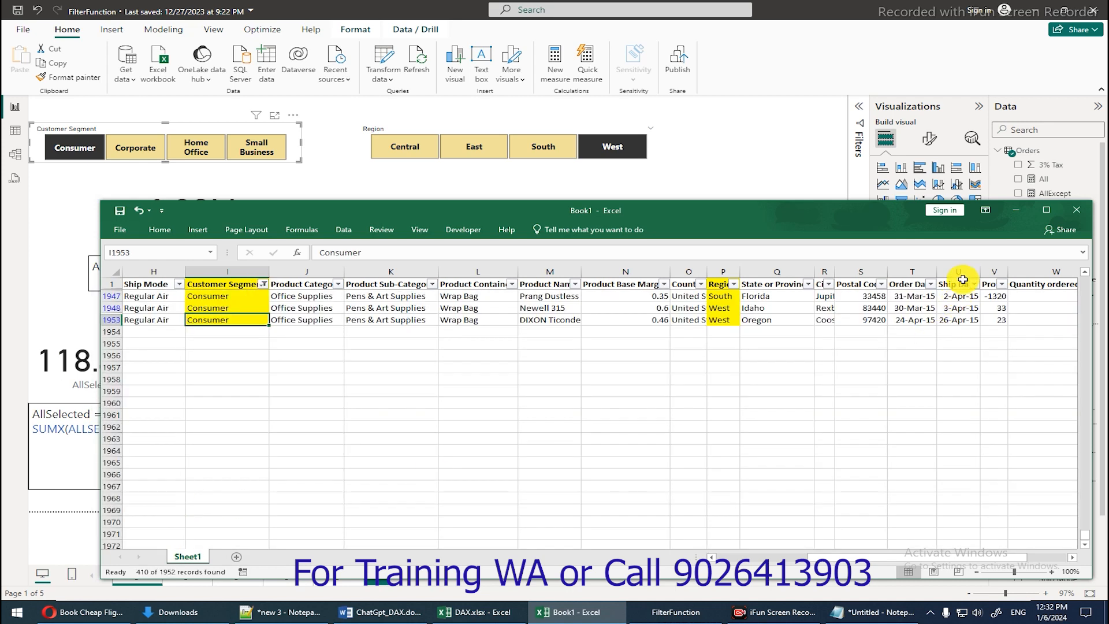
{"action": "left_click", "coordinate": [920, 304]}
{"action": "scroll", "coordinate": [924, 301], "scroll_direction": "up", "scroll_amount": 1}
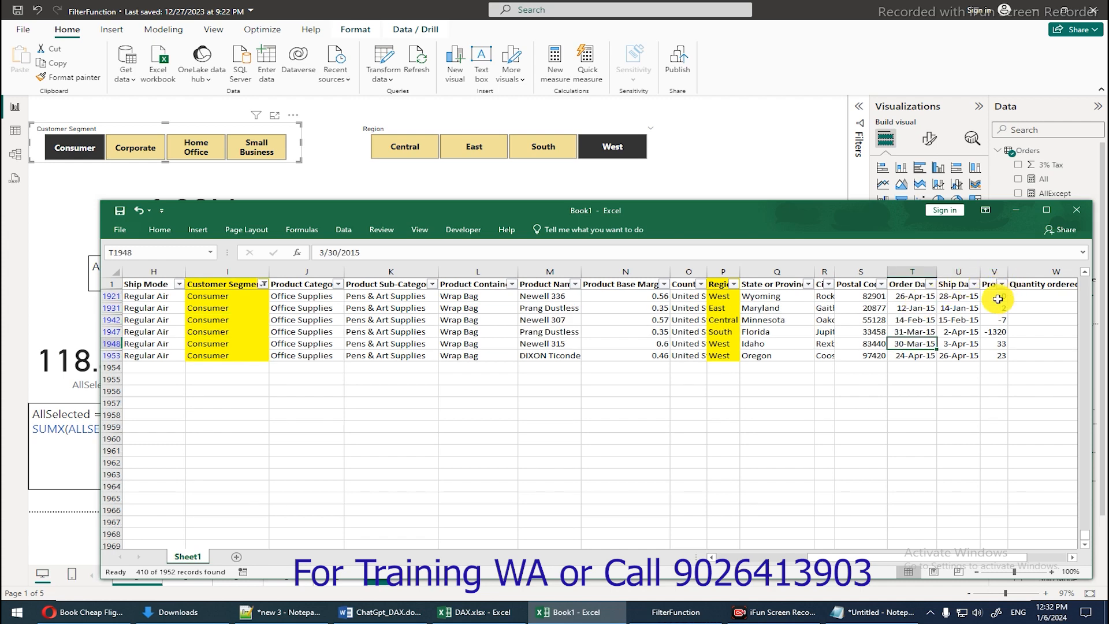
- In the Book1 workbook, widen the Sales column and total it below the filtered rows in X1956 with =SUBTOTAL(9,X2:X1955)
{"action": "key", "text": "ctrl+Right"}
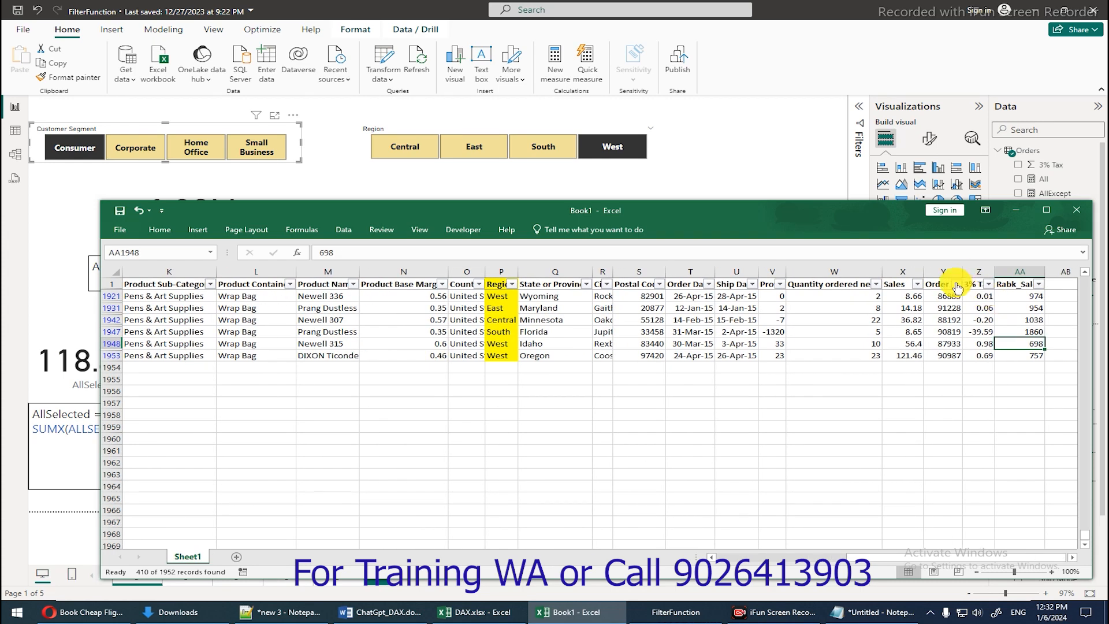
{"action": "left_click_drag", "start_coordinate": [923, 275], "coordinate": [950, 274]}
{"action": "left_click", "coordinate": [927, 265]}
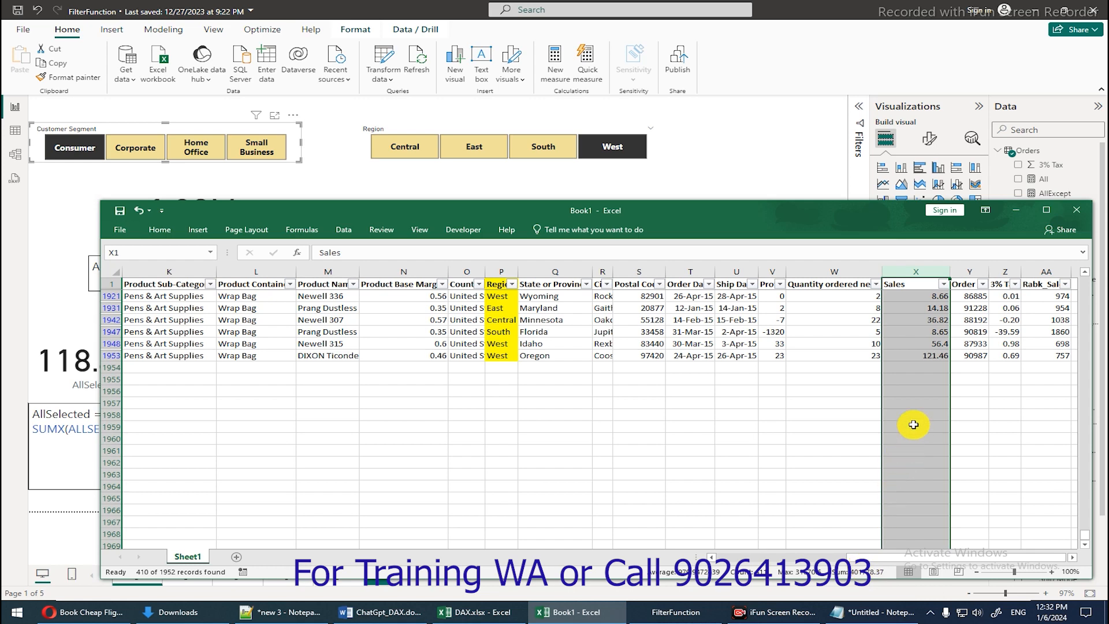
{"action": "left_click", "coordinate": [920, 390]}
{"action": "key", "text": "alt+equal"}
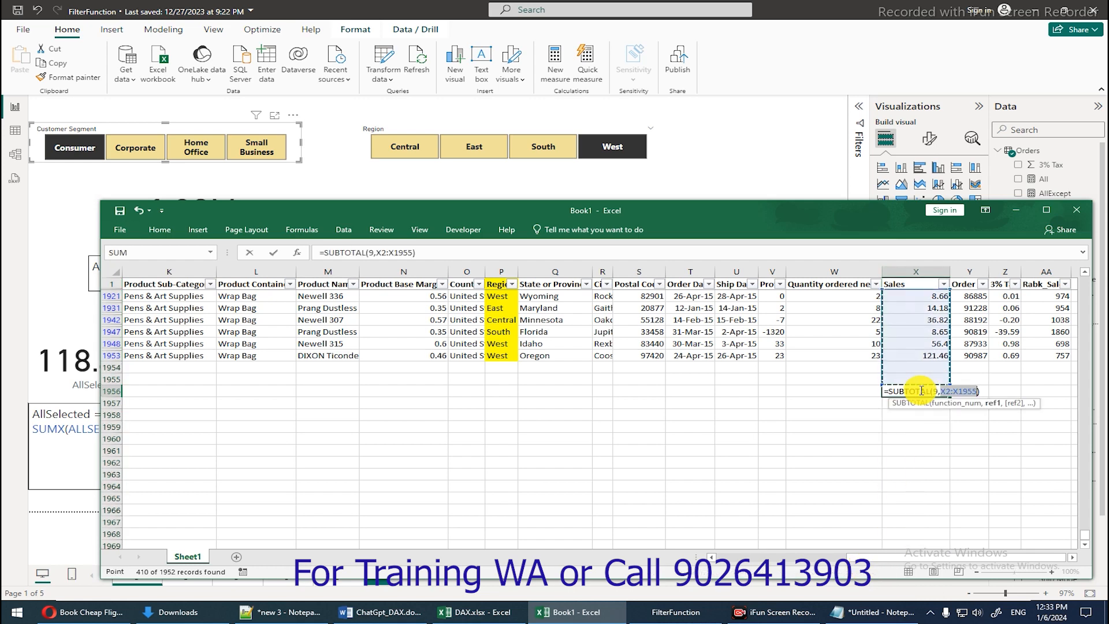
{"action": "key", "text": "alt+equal"}
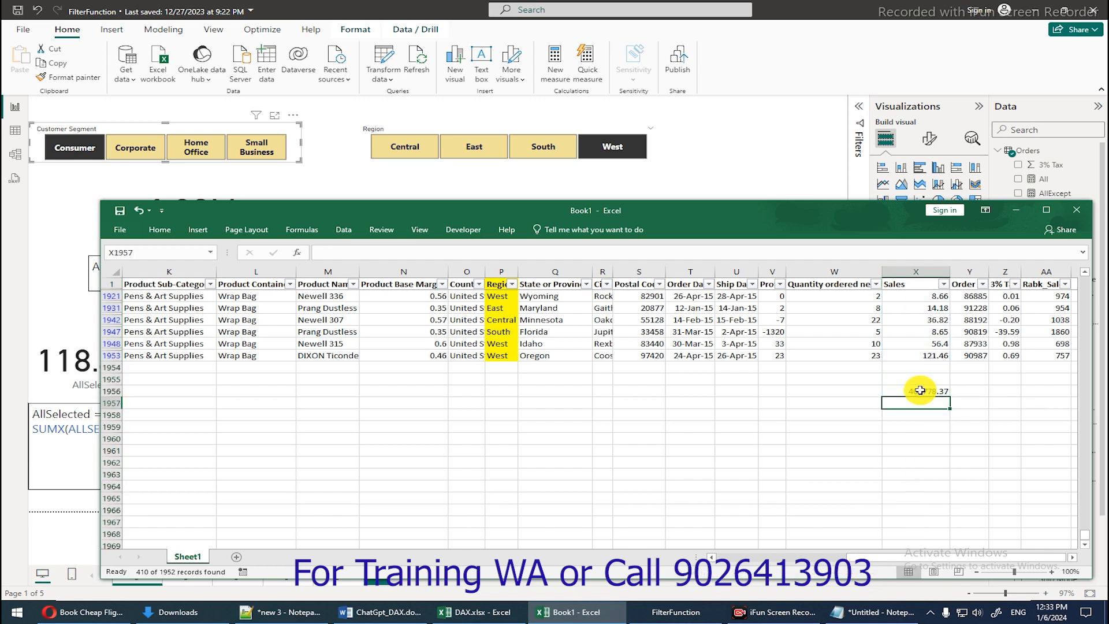
- Replace the subtotal in X1956 with a plain total of the whole Sales column, =SUM(X1:X1955)
{"action": "double_click", "coordinate": [921, 391]}
{"action": "key", "text": "Escape"}
{"action": "type", "text": "su"}
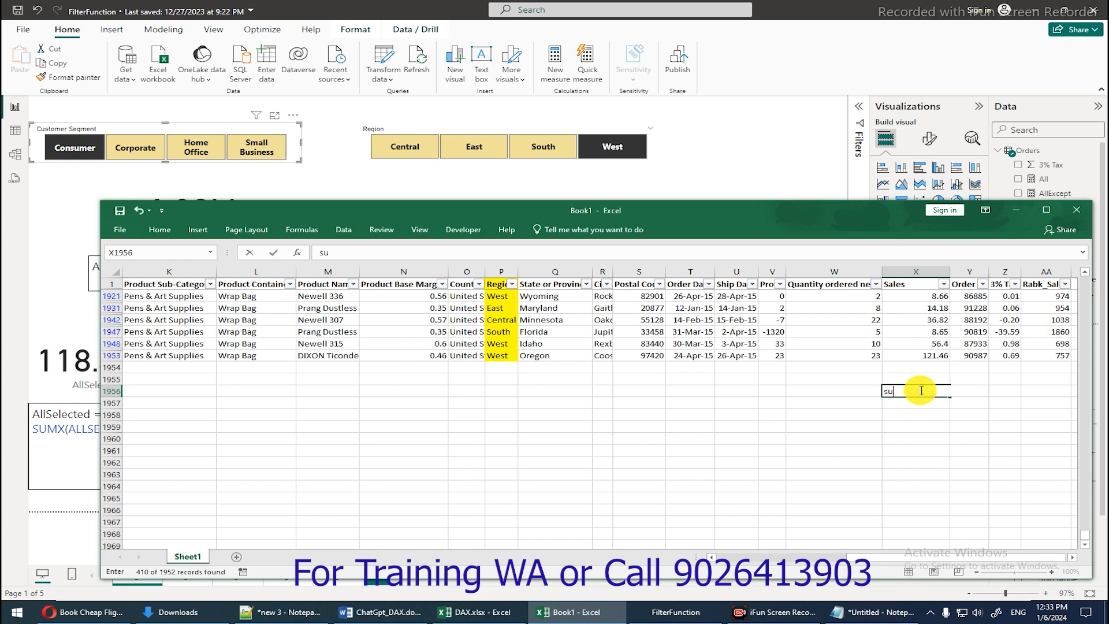
{"action": "type", "text": "=s"}
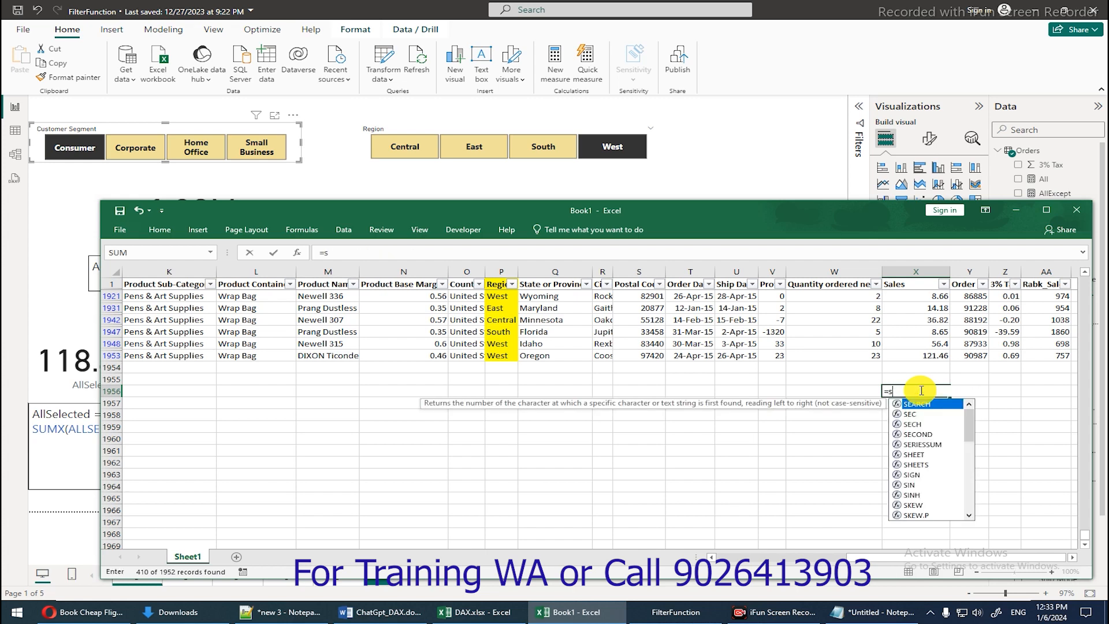
{"action": "type", "text": "um"}
{"action": "key", "text": "Tab"}
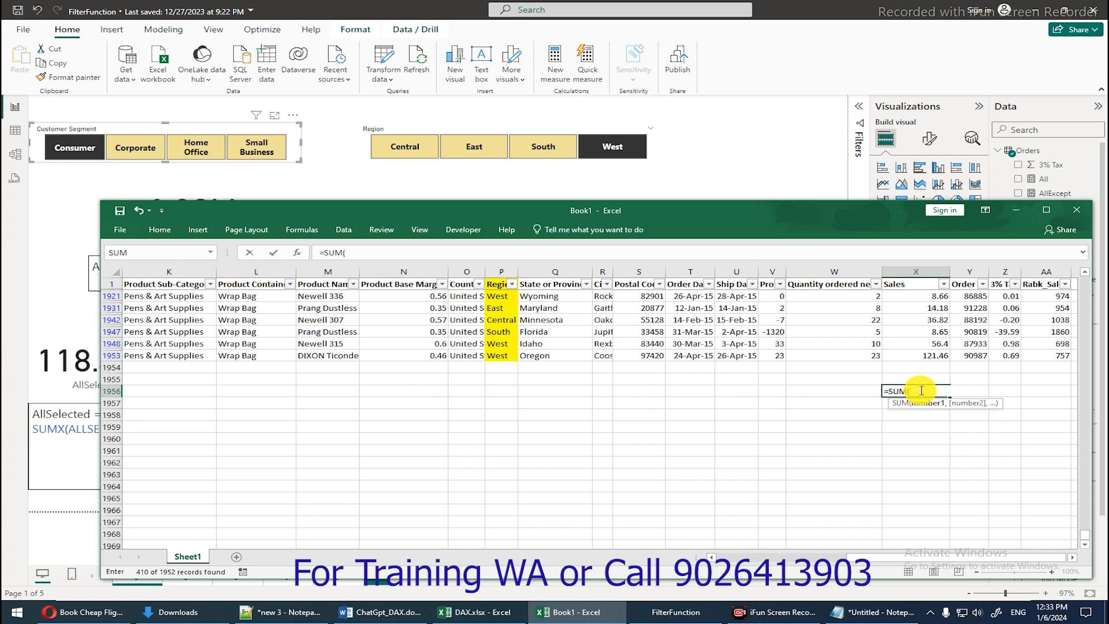
{"action": "key", "text": "Up"}
{"action": "key", "text": "ctrl+shift+Up"}
{"action": "key", "text": "ctrl+shift+Up"}
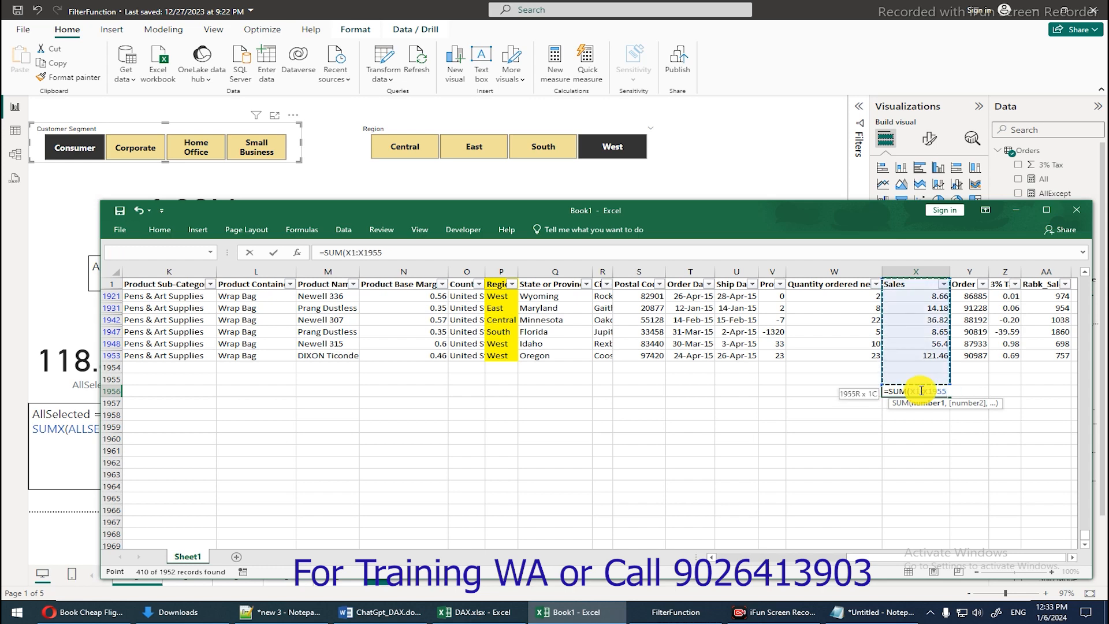
{"action": "key", "text": "Return"}
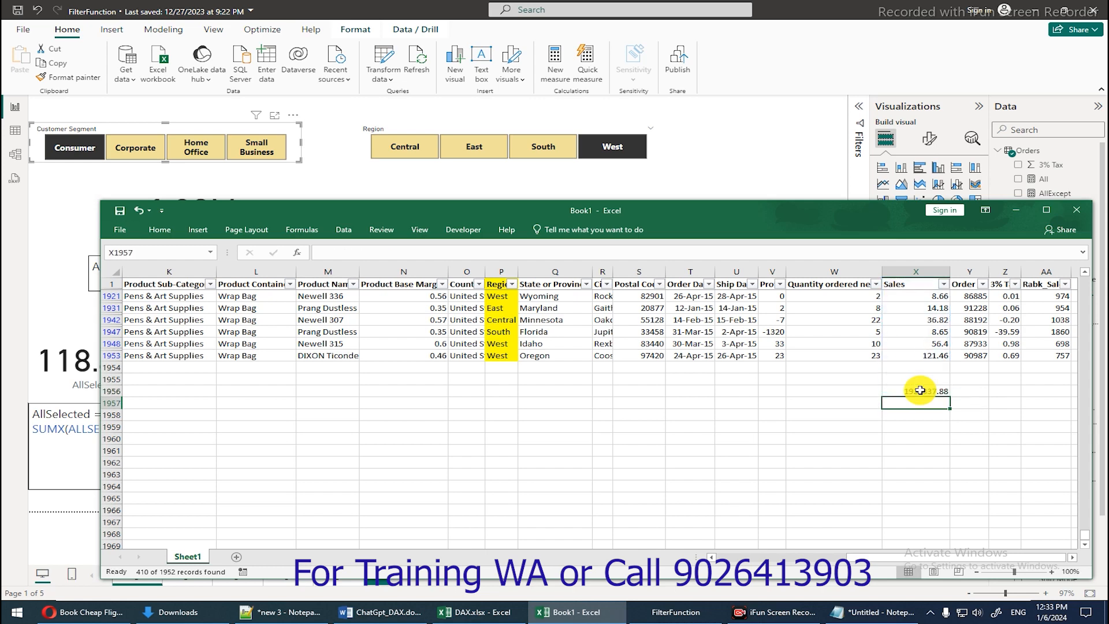
{"action": "left_click", "coordinate": [921, 391]}
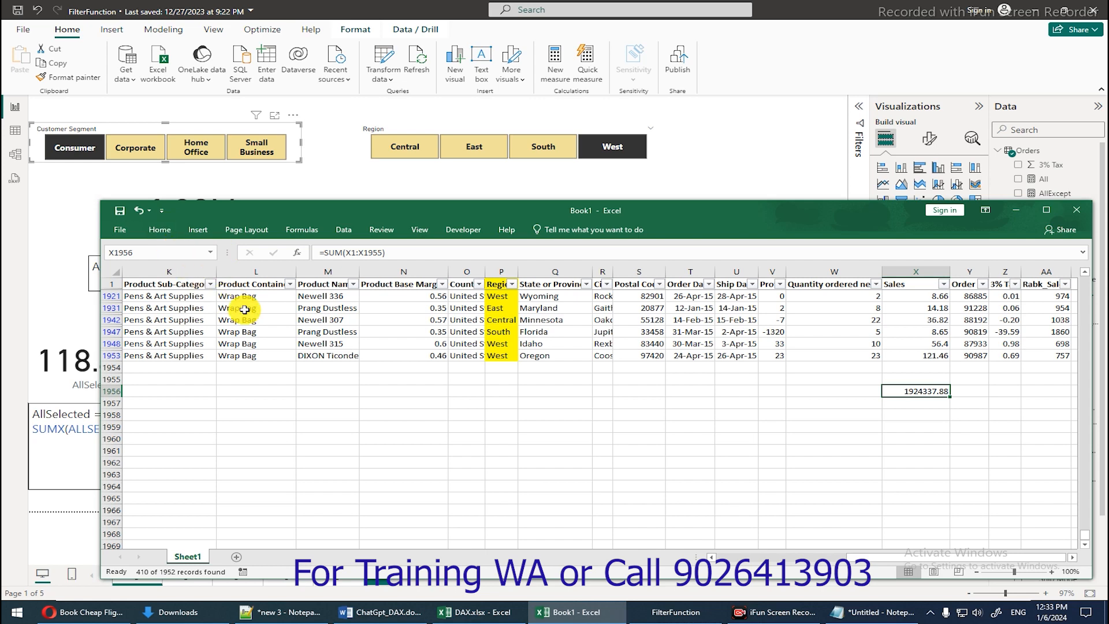
- Replace the total in X1956 with =SUBTOTAL(9,X2:X1955) so only the filtered Sales rows are added
{"action": "scroll", "coordinate": [245, 310], "scroll_direction": "up", "scroll_amount": 1, "text": "ctrl"}
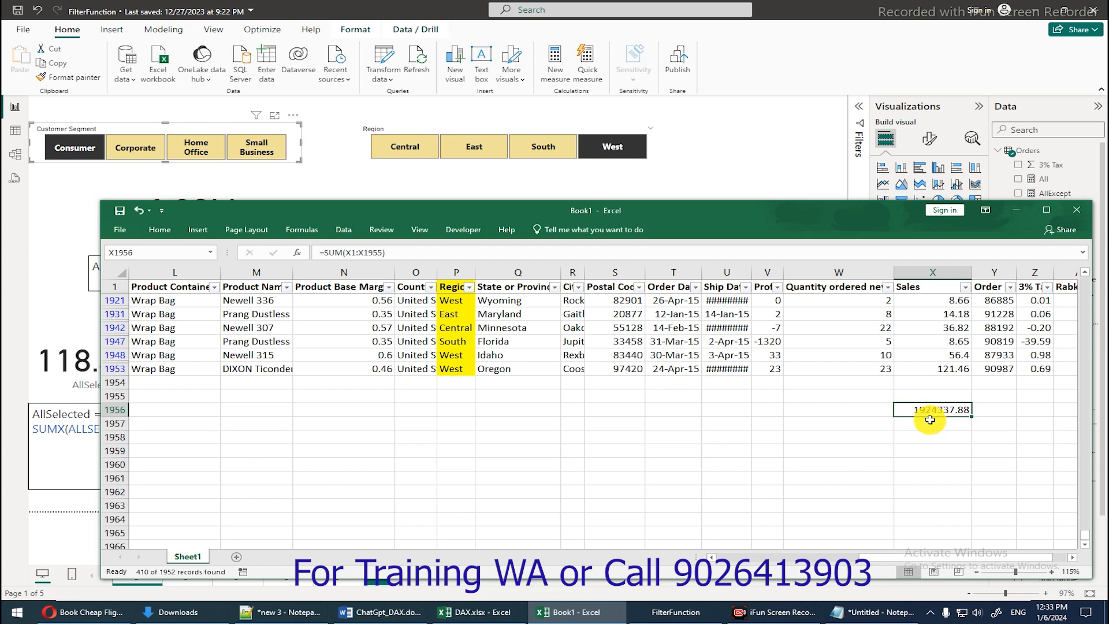
{"action": "key", "text": "alt+equal"}
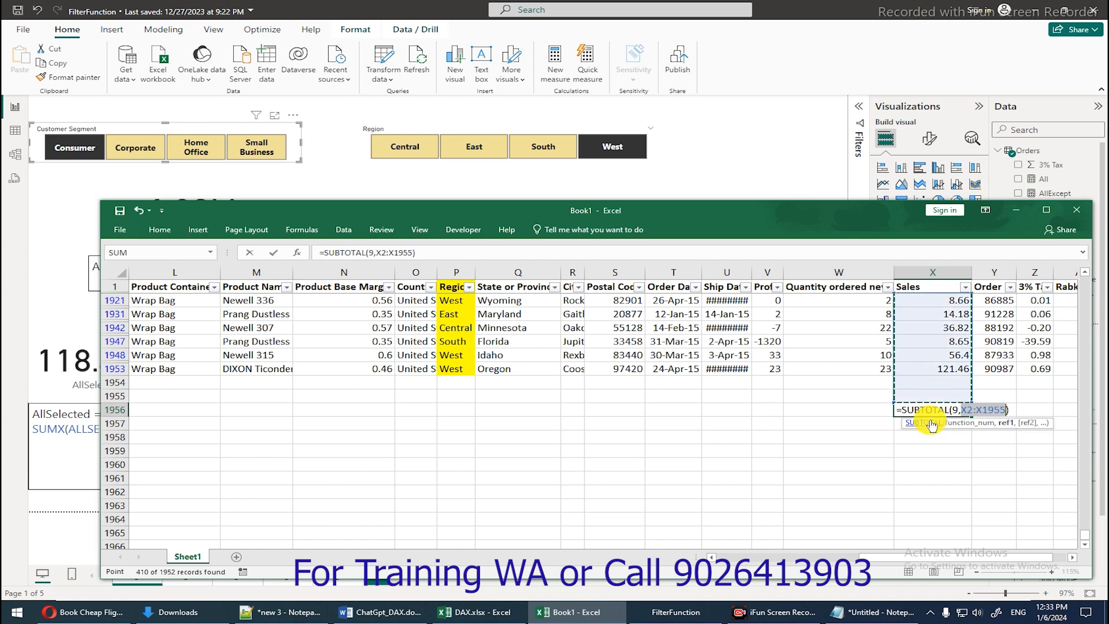
{"action": "key", "text": "Return"}
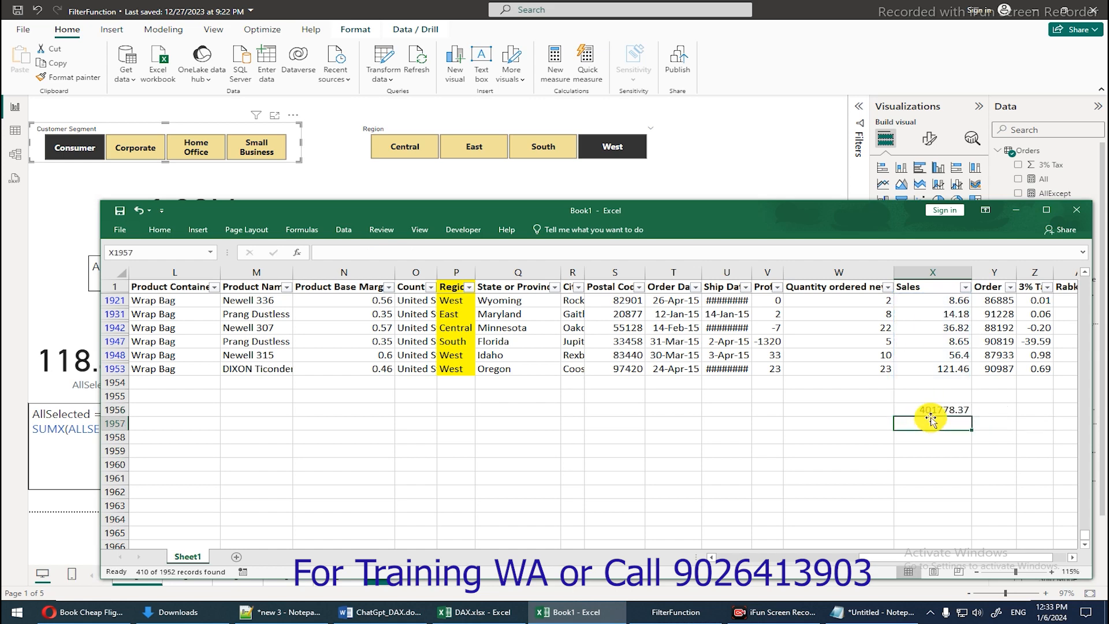
{"action": "left_click", "coordinate": [929, 411]}
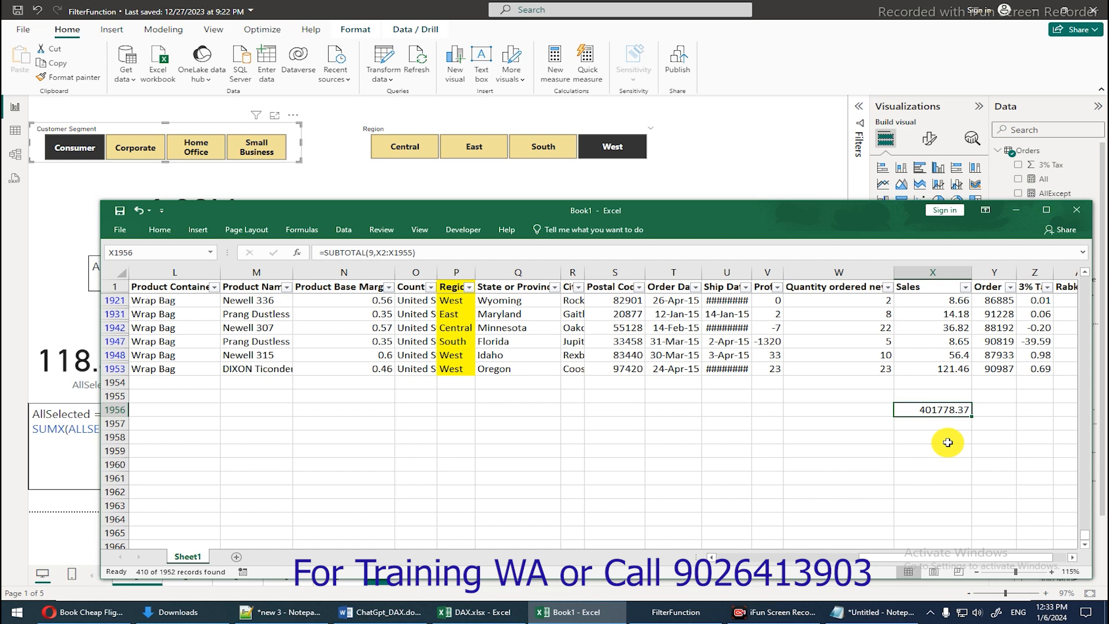
- Format the Sales total with the comma number style at font size 16, and widen the Sales column to fit it
{"action": "double_click", "coordinate": [153, 231]}
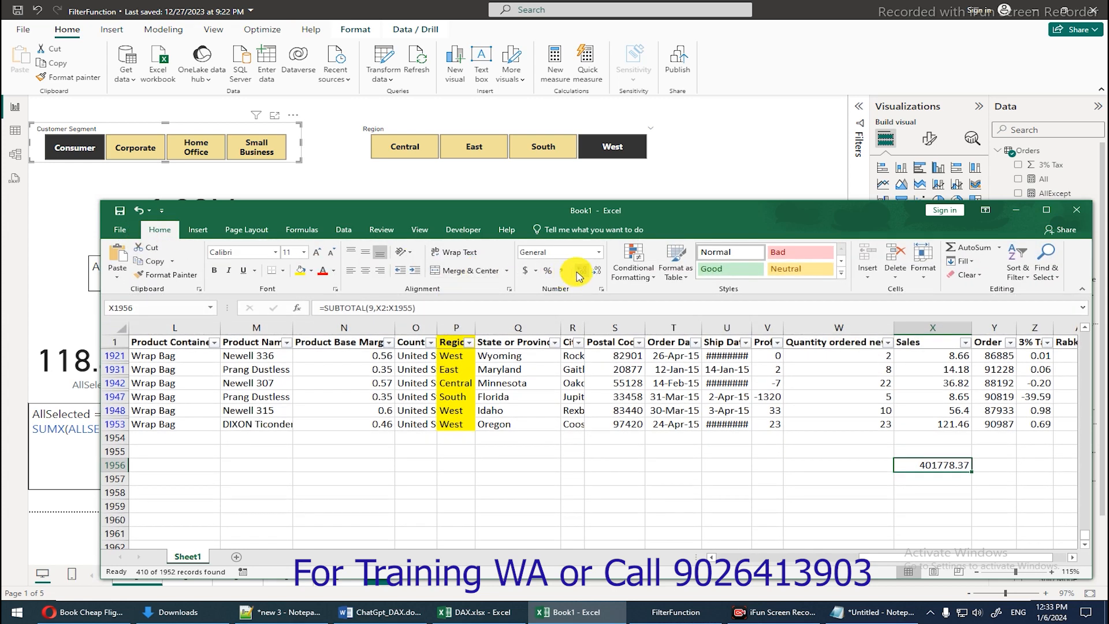
{"action": "left_click", "coordinate": [561, 271]}
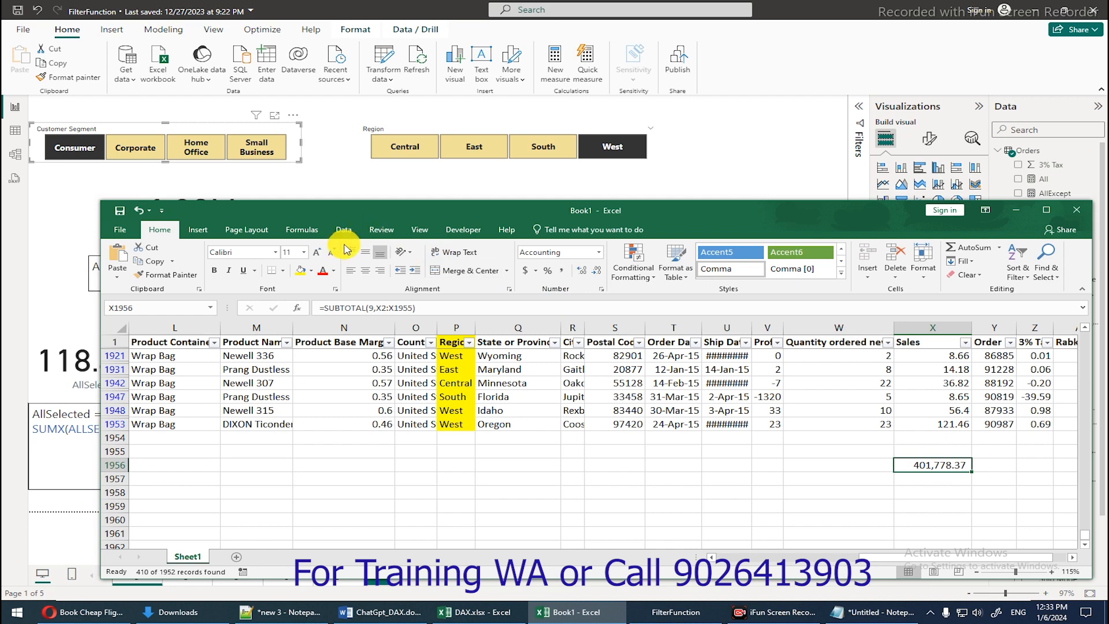
{"action": "left_click", "coordinate": [317, 253]}
{"action": "left_click", "coordinate": [317, 253]}
{"action": "left_click", "coordinate": [321, 255]}
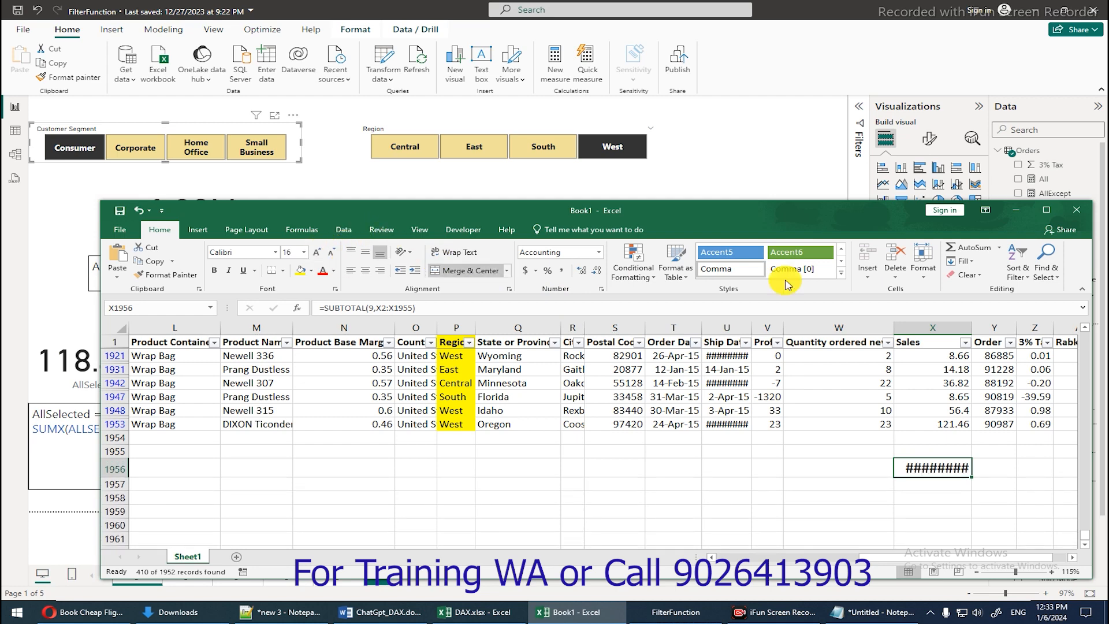
{"action": "left_click_drag", "start_coordinate": [972, 327], "coordinate": [995, 327]}
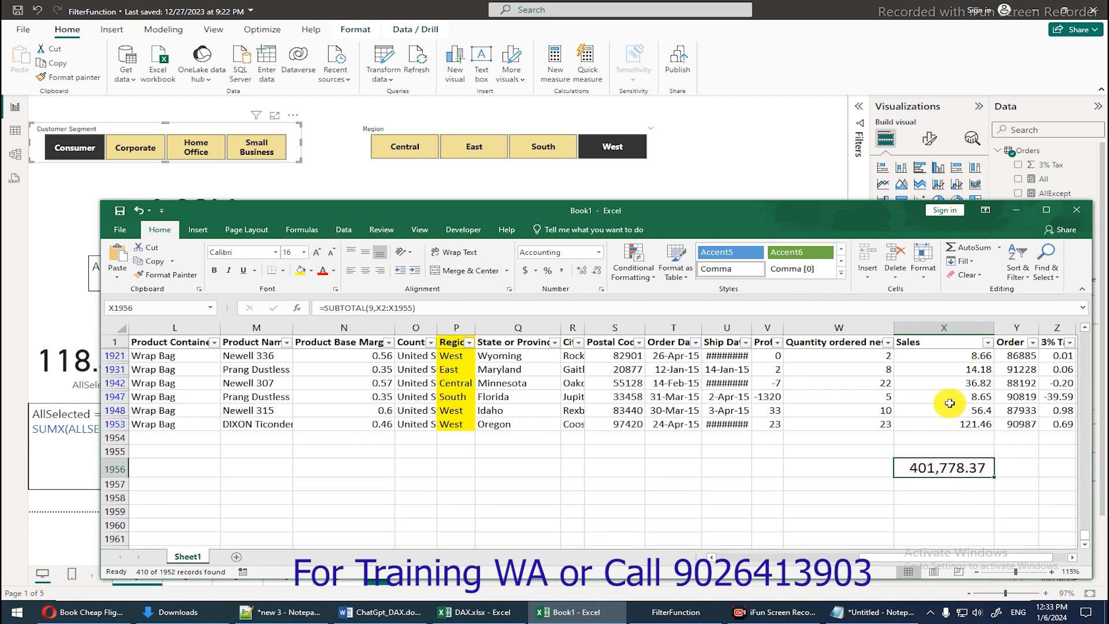
{"action": "double_click", "coordinate": [159, 230]}
{"action": "left_click", "coordinate": [156, 230]}
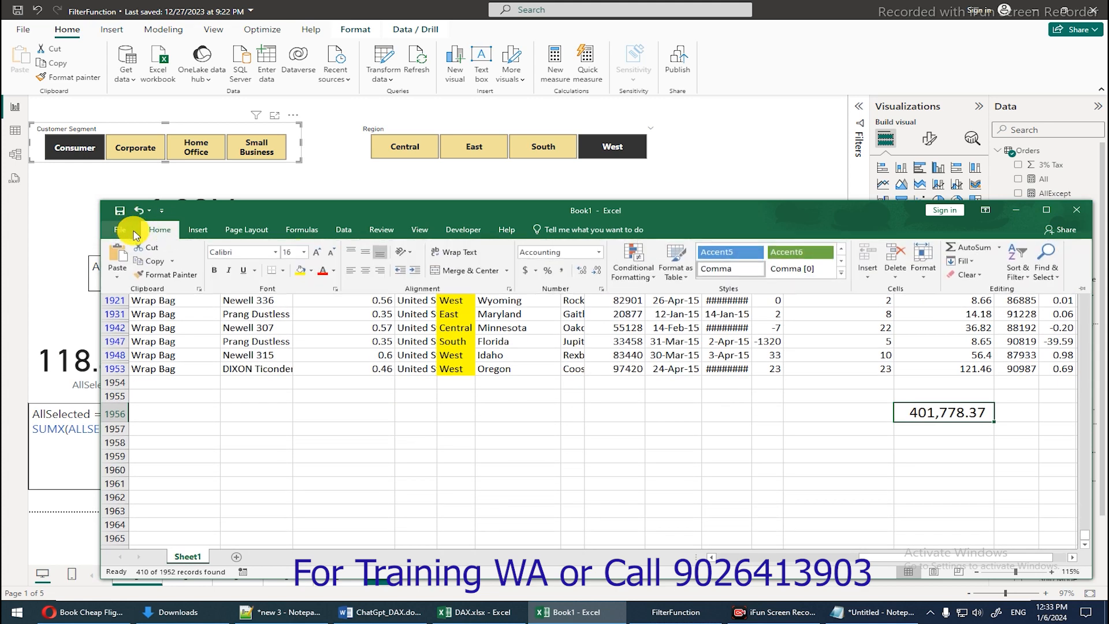
{"action": "left_click", "coordinate": [755, 338]}
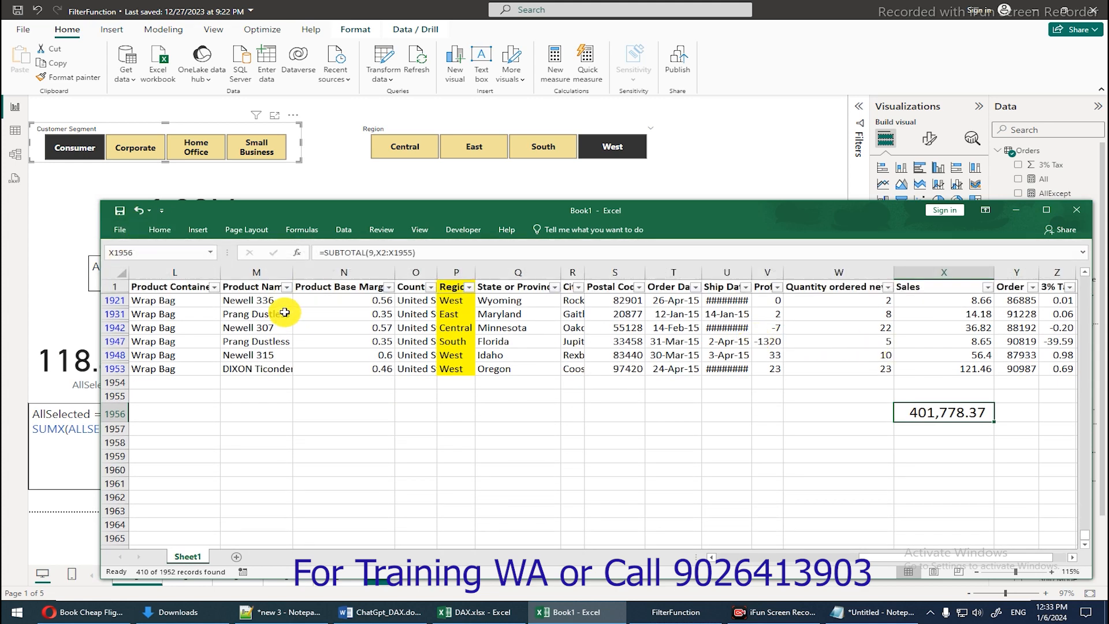
- Switch to the Power BI report and delete the stray question-and-answer visual beside the All card
{"action": "double_click", "coordinate": [60, 186]}
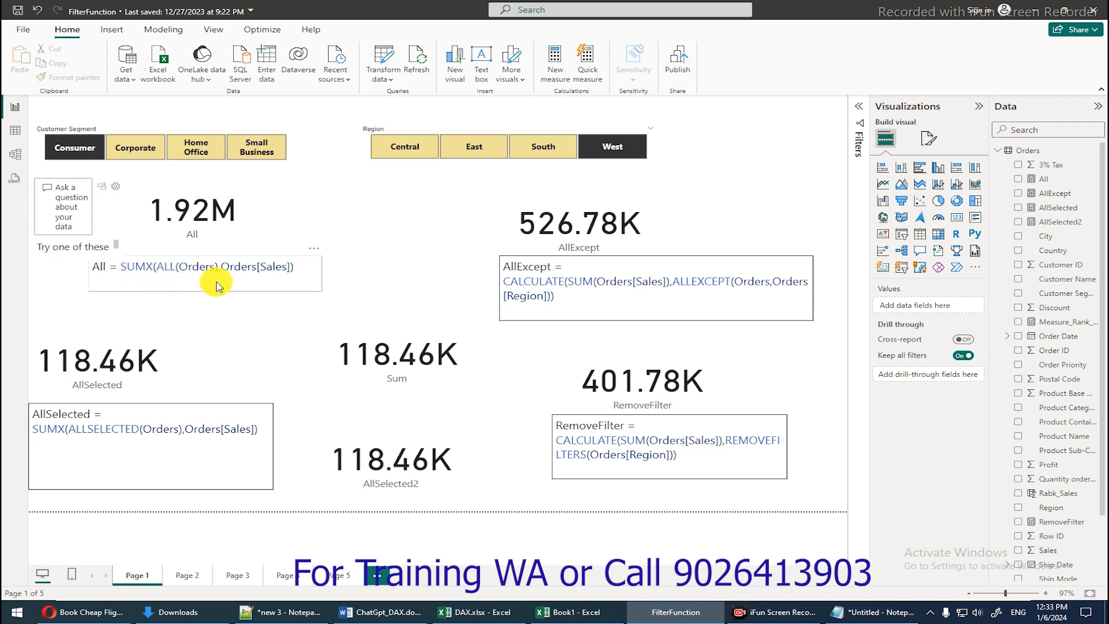
{"action": "left_click", "coordinate": [59, 199]}
{"action": "left_click", "coordinate": [114, 207]}
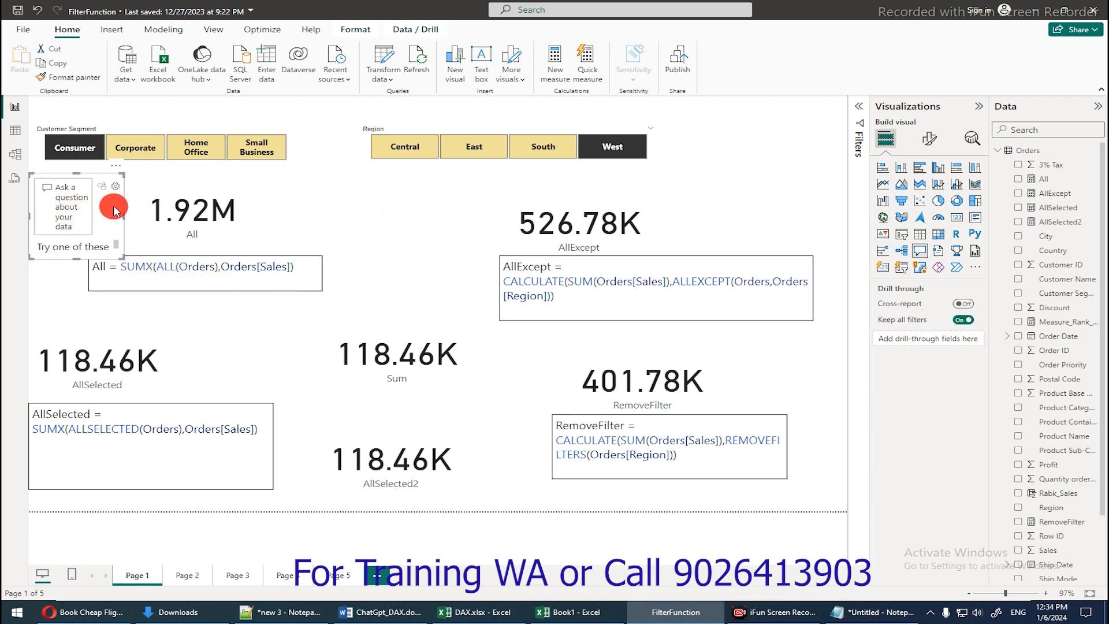
{"action": "key", "text": "Delete"}
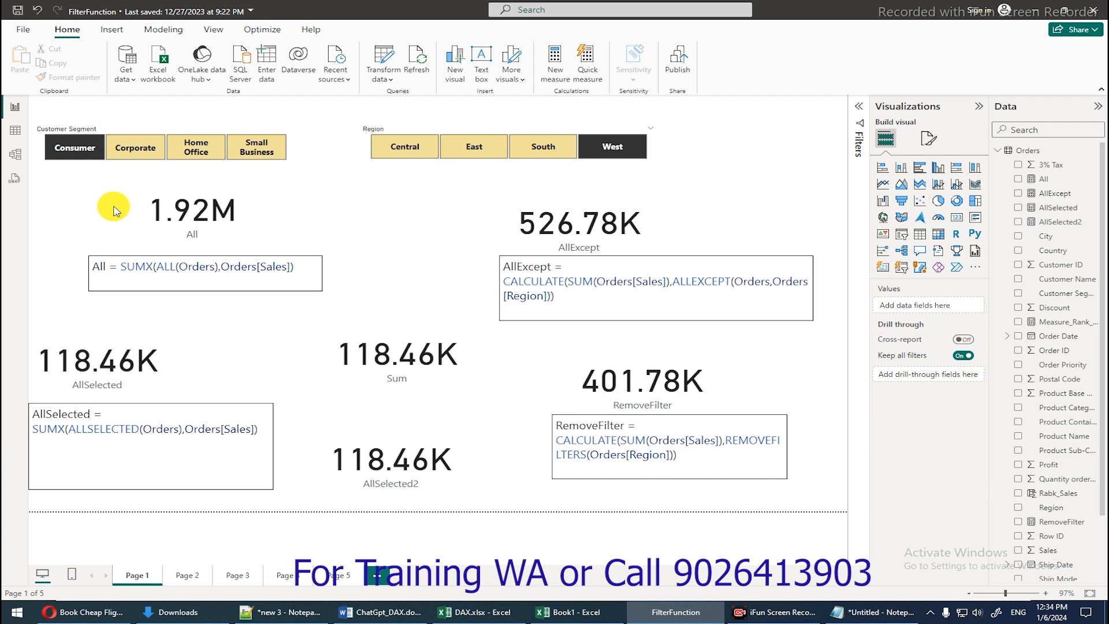
- Clear the Consumer selection in the Customer Segment slicer and the West selection in the Region slicer
{"action": "left_click", "coordinate": [87, 149]}
{"action": "left_click", "coordinate": [605, 148]}
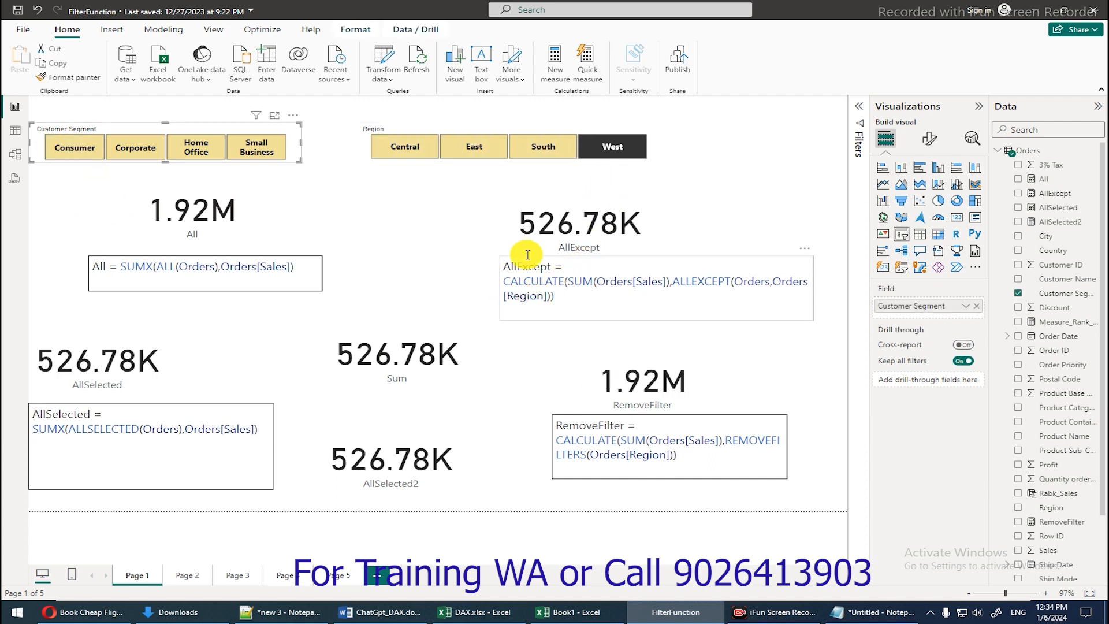
{"action": "left_click", "coordinate": [621, 149]}
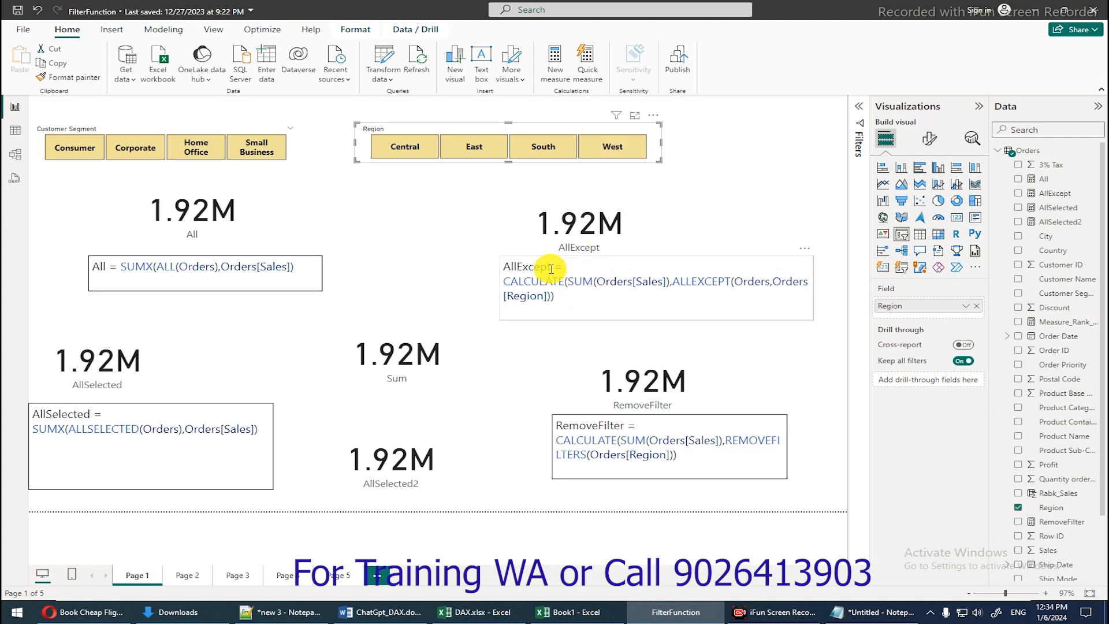
- Bring up the Notepad notes, highlight the description of AllExcept(), and return to the Power BI report
{"action": "left_click", "coordinate": [874, 613]}
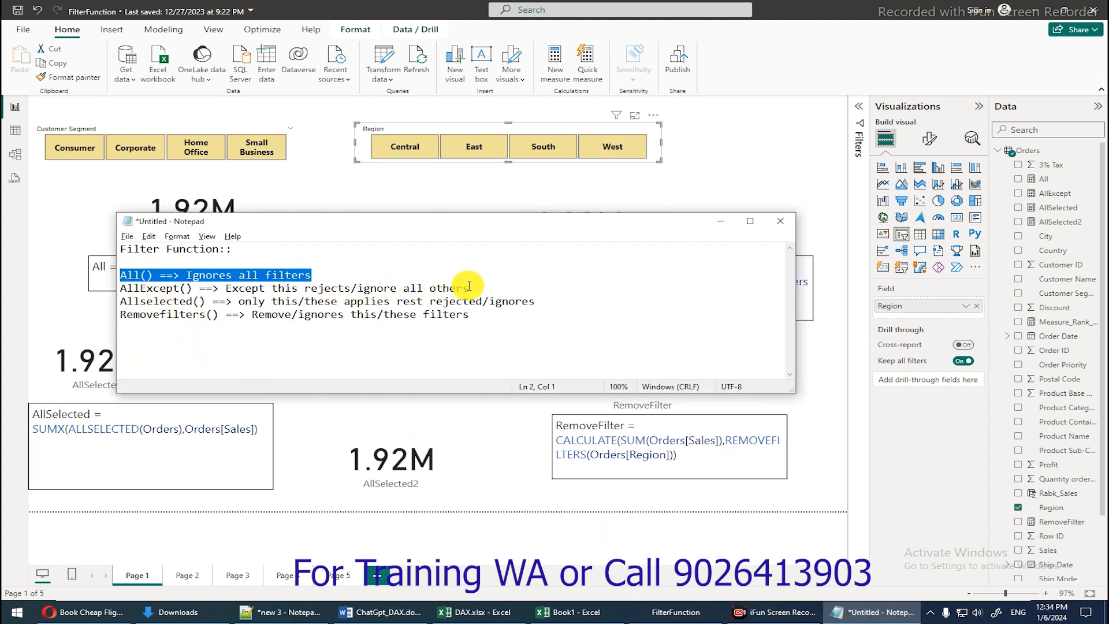
{"action": "left_click_drag", "start_coordinate": [478, 287], "coordinate": [255, 292]}
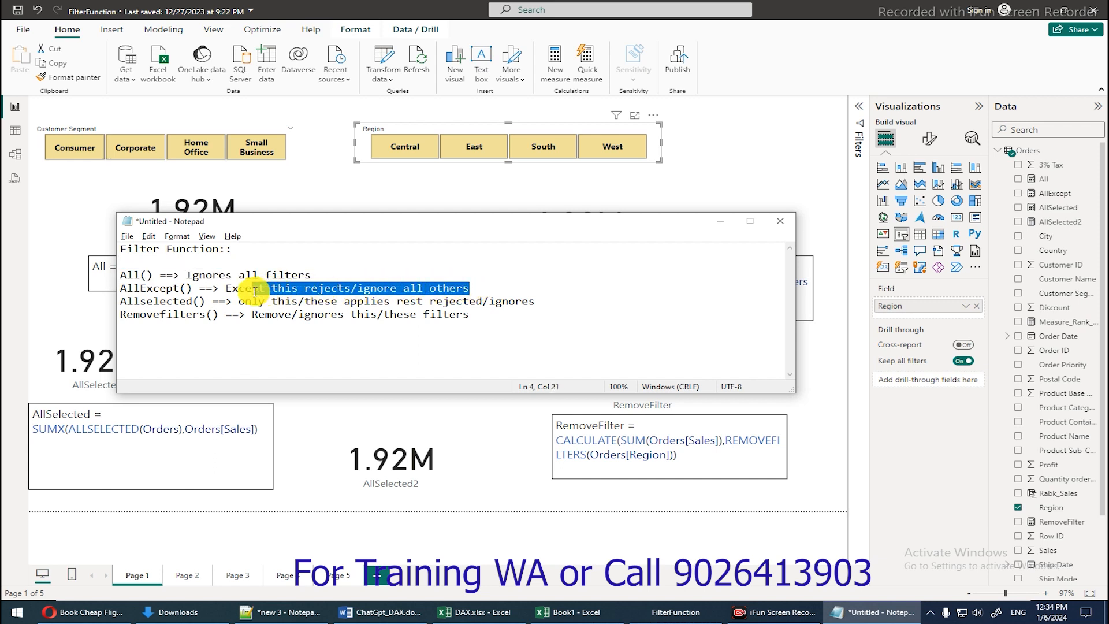
{"action": "left_click", "coordinate": [248, 290]}
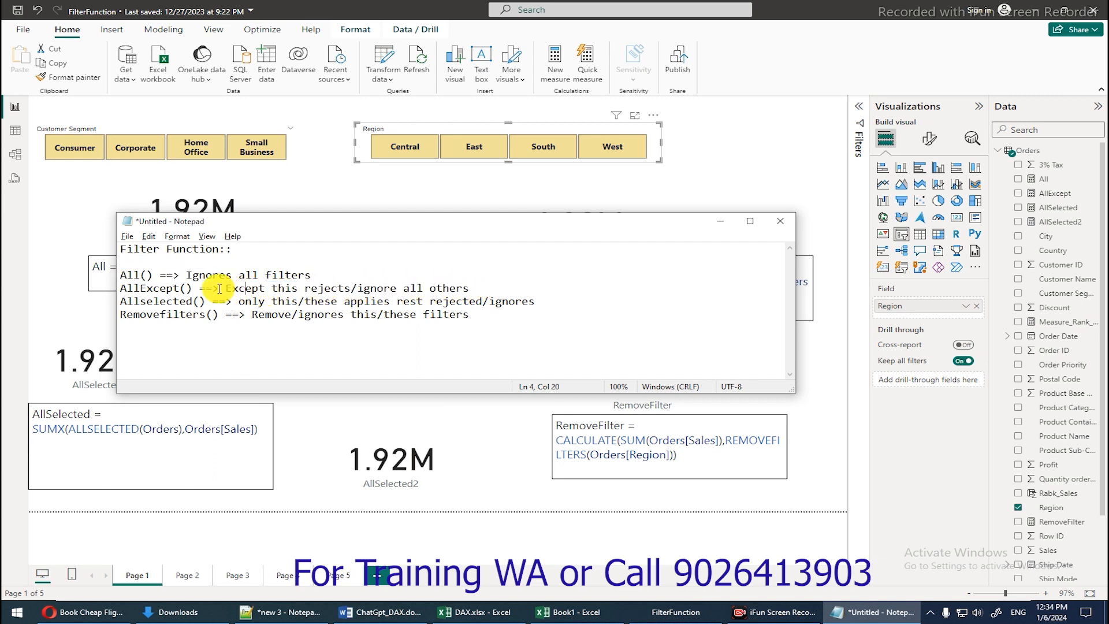
{"action": "mouse_move", "coordinate": [225, 292]}
{"action": "left_mouse_down"}
{"action": "mouse_move", "coordinate": [489, 283]}
{"action": "mouse_move", "coordinate": [223, 290]}
{"action": "left_mouse_up"}
{"action": "left_click", "coordinate": [489, 283]}
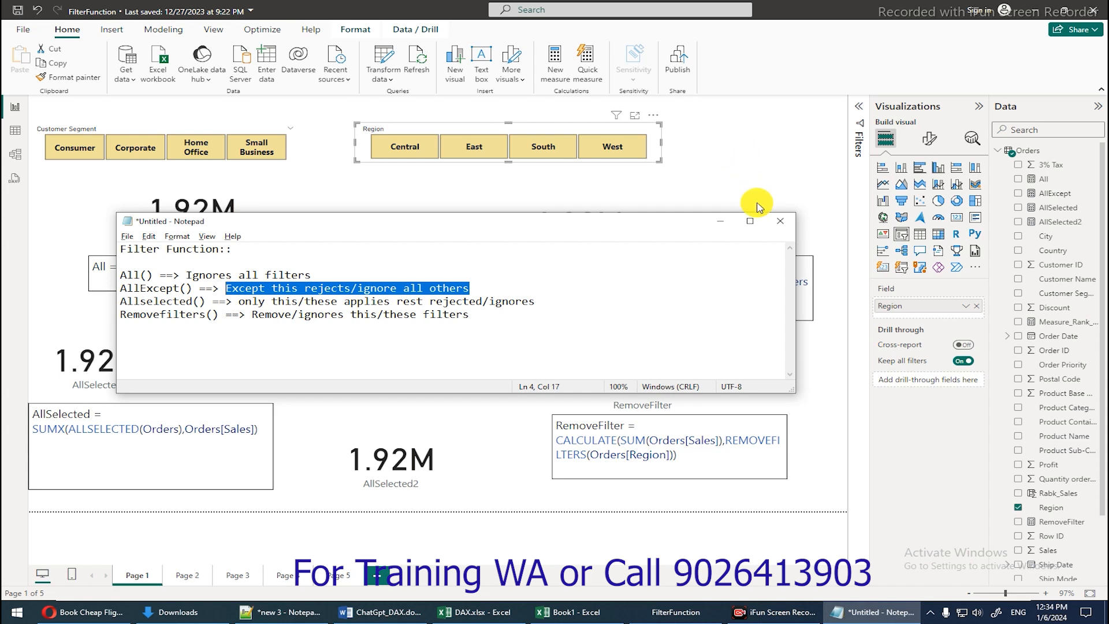
{"action": "left_click", "coordinate": [720, 222]}
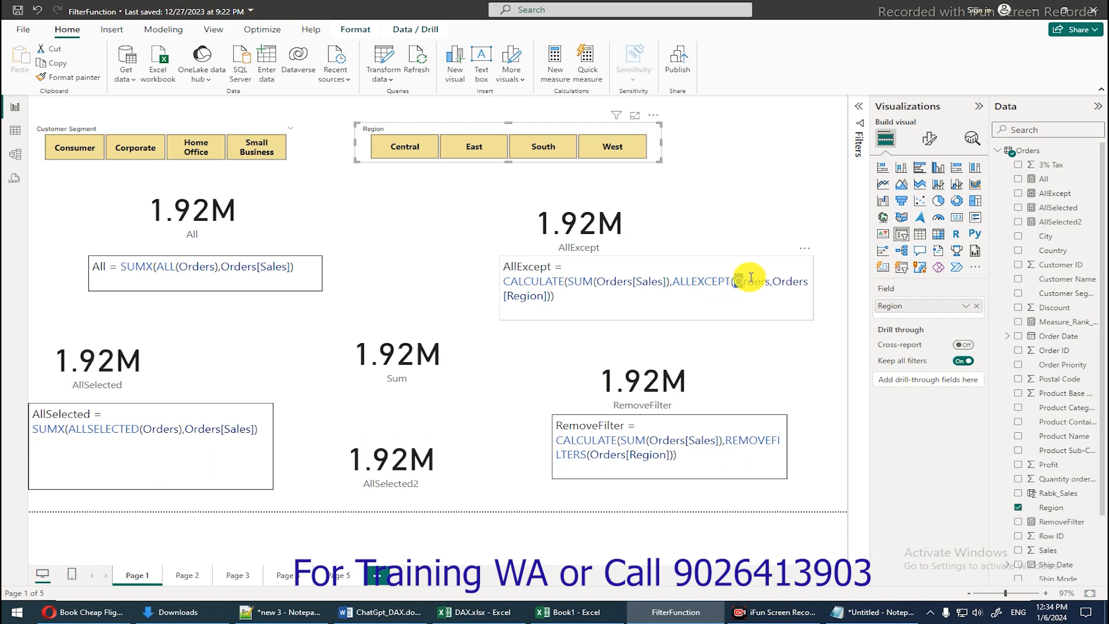
- Highlight the ALLEXCEPT arguments in the AllExcept text box, and display the formula of the AllExcept measure
{"action": "left_click_drag", "start_coordinate": [734, 281], "coordinate": [552, 296]}
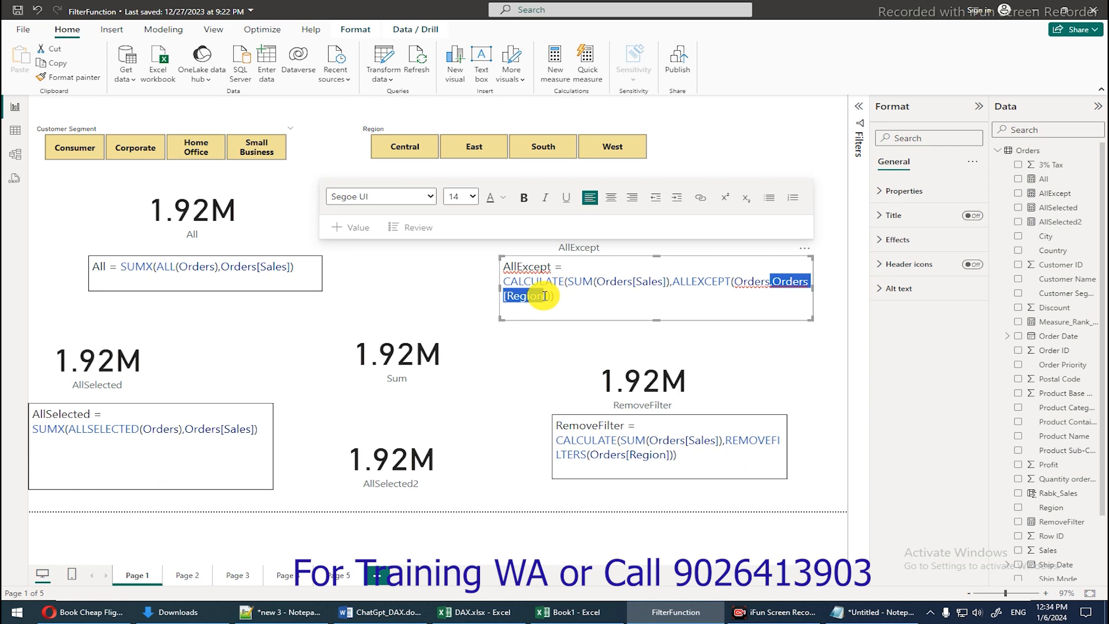
{"action": "left_click", "coordinate": [628, 176]}
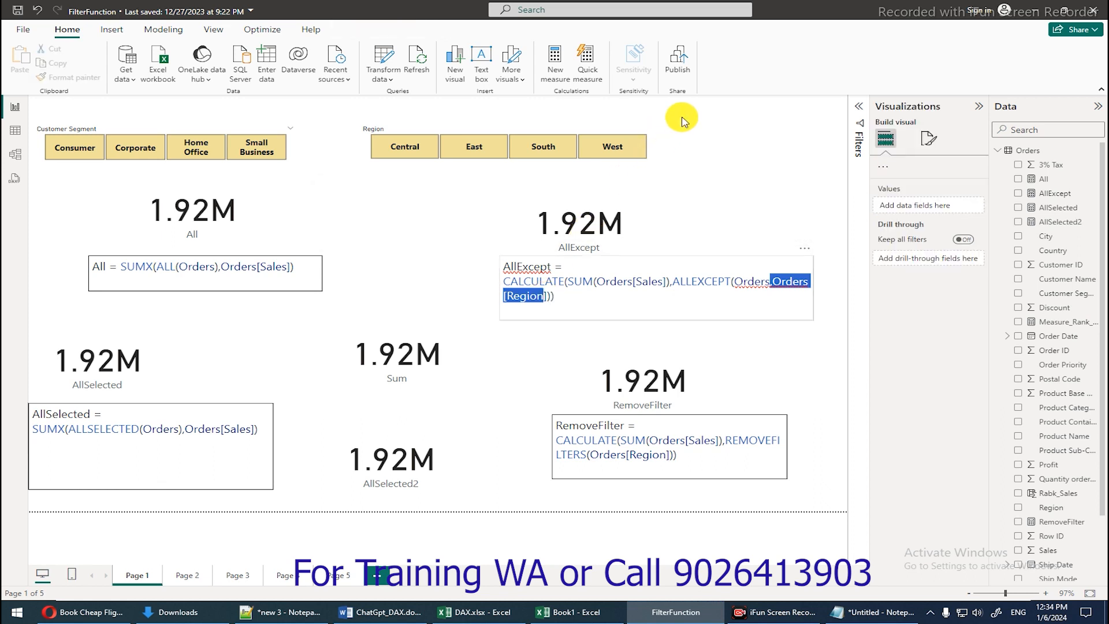
{"action": "left_click", "coordinate": [768, 145]}
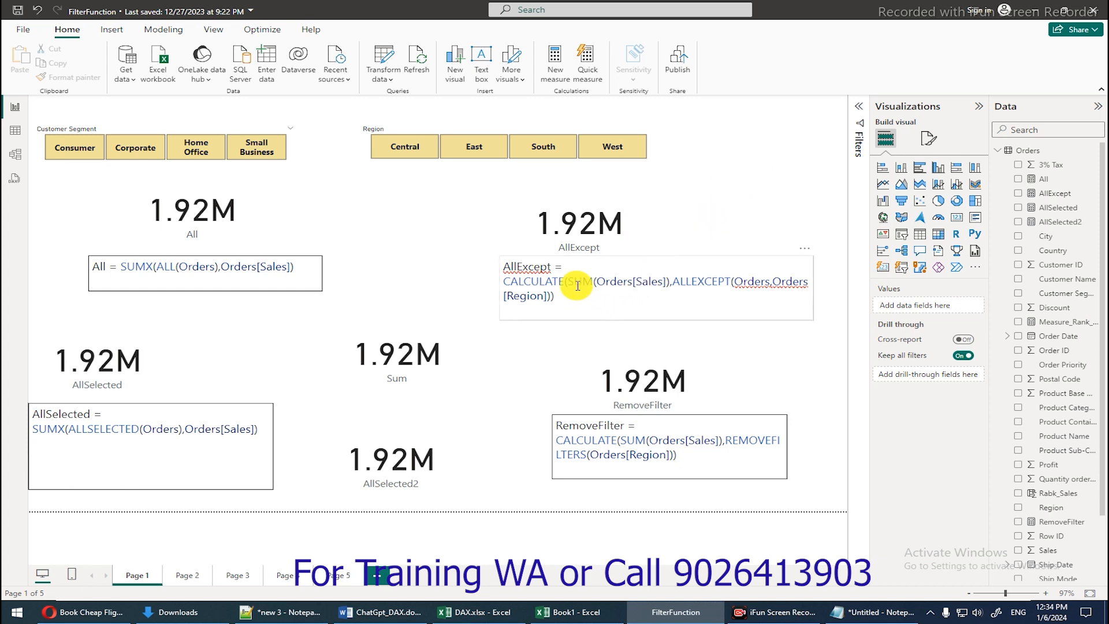
{"action": "left_click", "coordinate": [585, 230]}
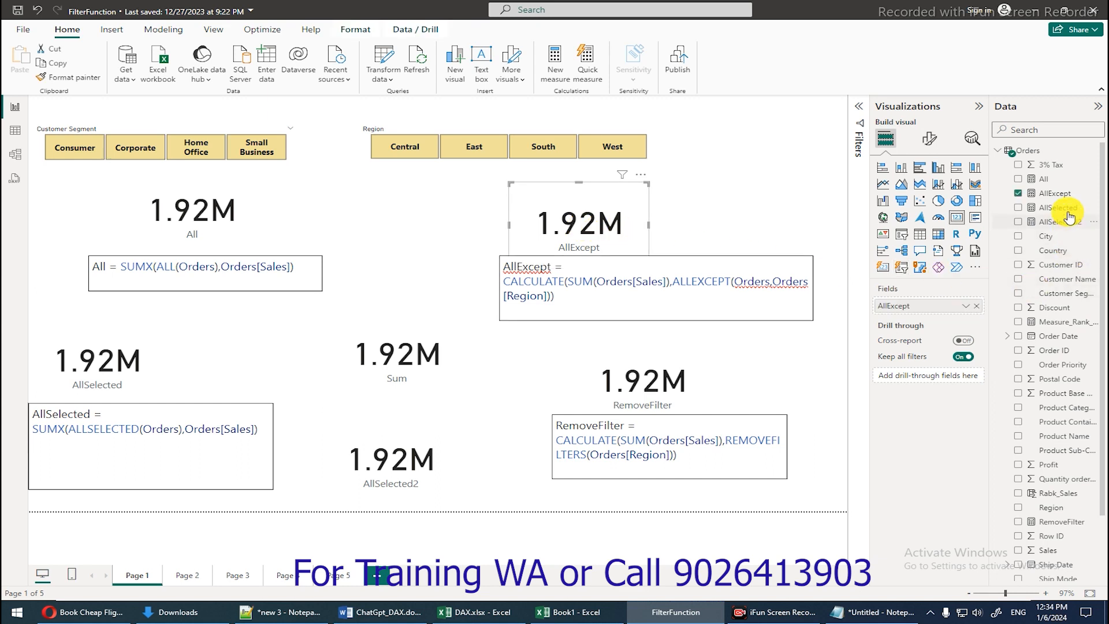
{"action": "left_click", "coordinate": [1065, 195]}
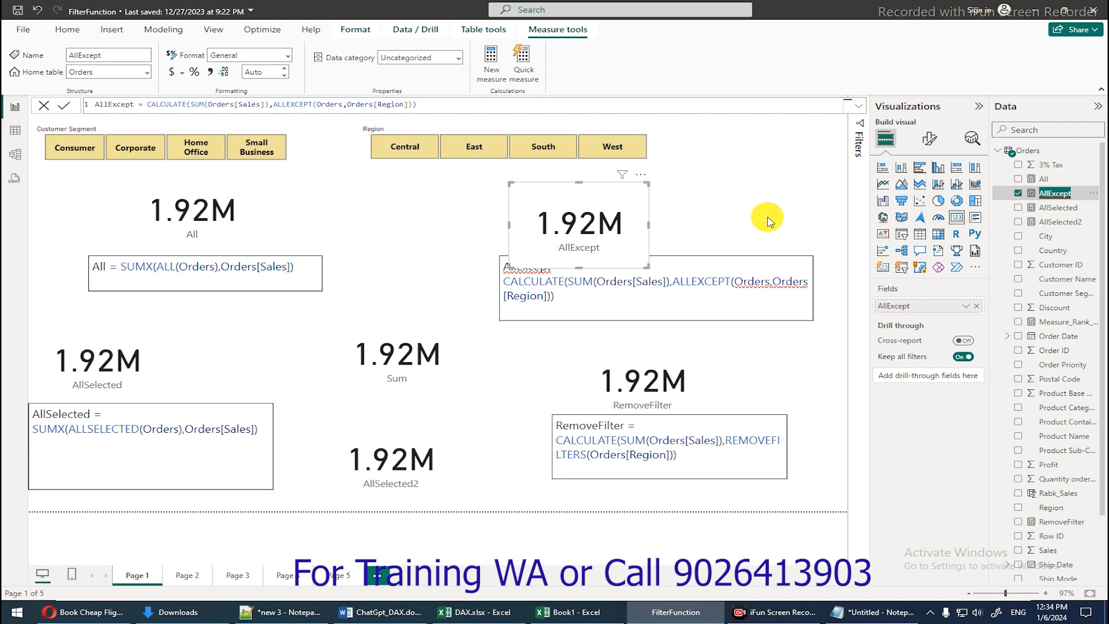
- Filter the report by Small Business, Home Office and Corporate in turn with the Customer Segment slicer, and clear the selection
{"action": "left_click", "coordinate": [713, 190]}
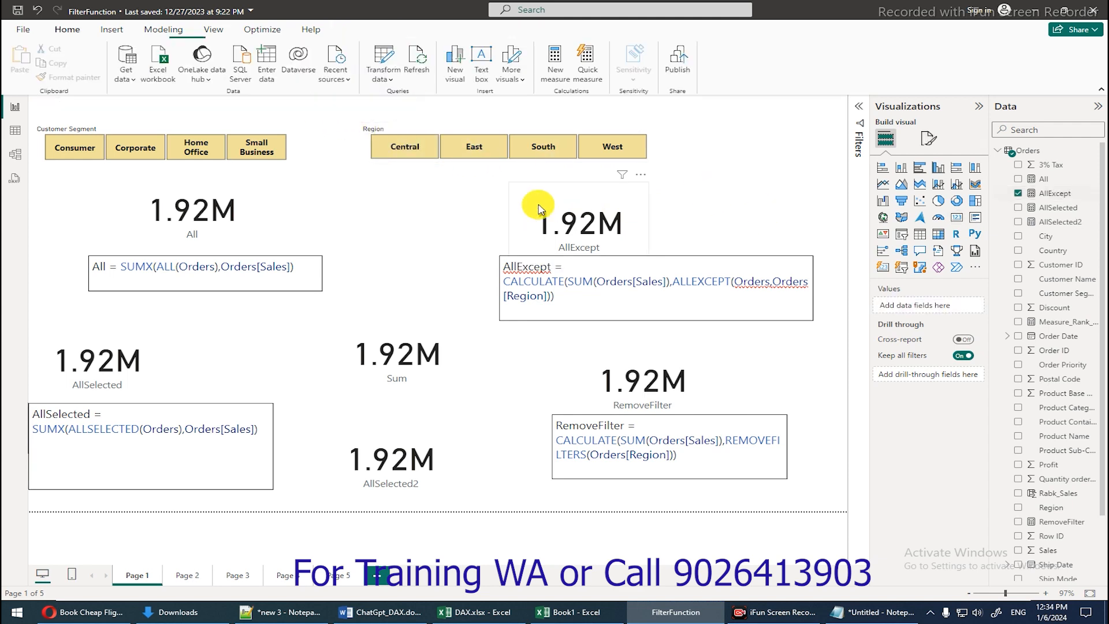
{"action": "left_click", "coordinate": [259, 152]}
{"action": "left_click", "coordinate": [195, 145]}
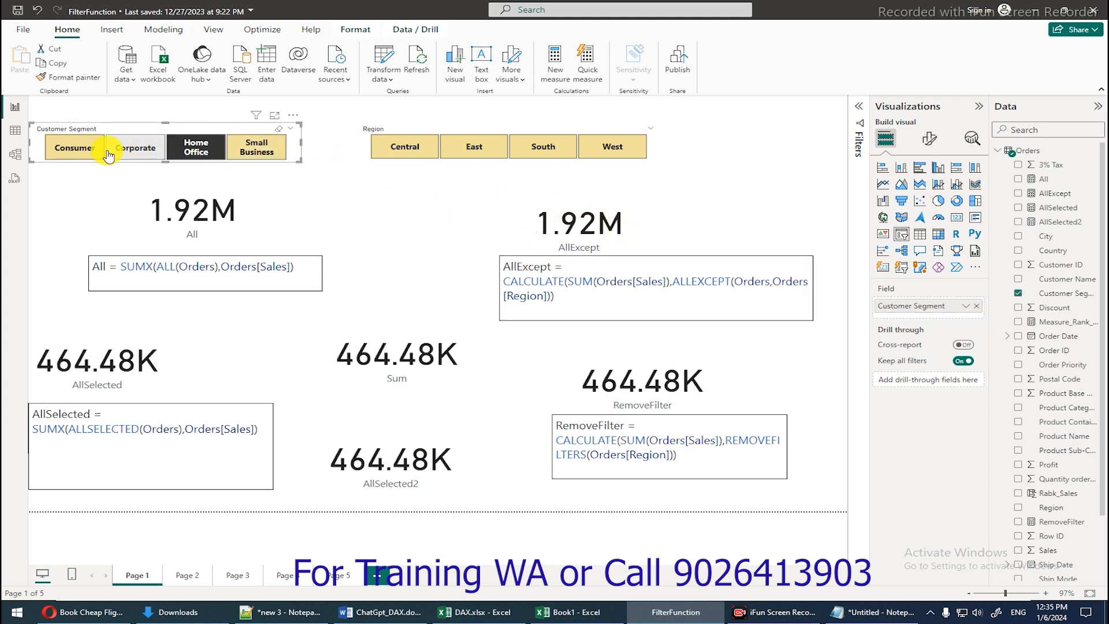
{"action": "left_click", "coordinate": [118, 154]}
{"action": "left_click", "coordinate": [205, 154]}
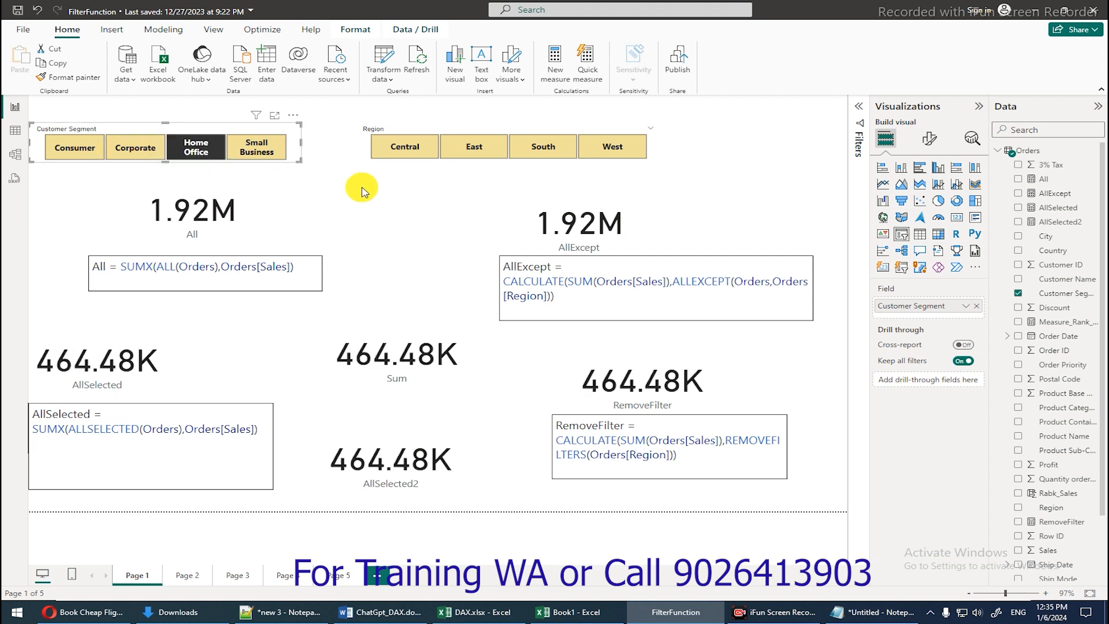
{"action": "left_click", "coordinate": [202, 147]}
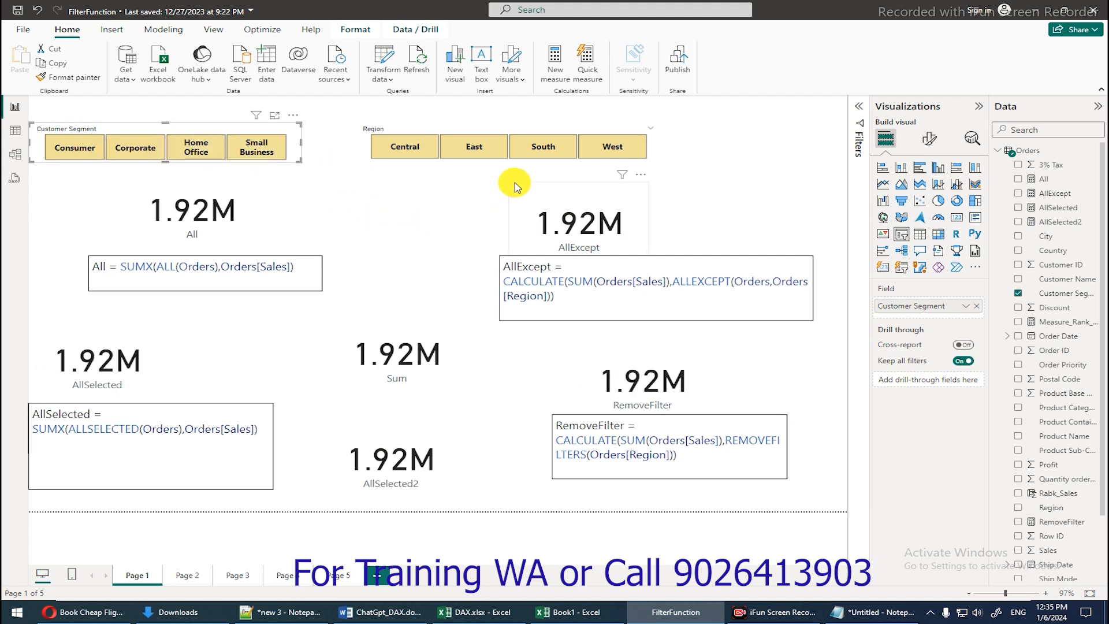
- Select Central in the Region slicer, and reset the column filters of the Book1 workbook in Excel
{"action": "left_click", "coordinate": [422, 148]}
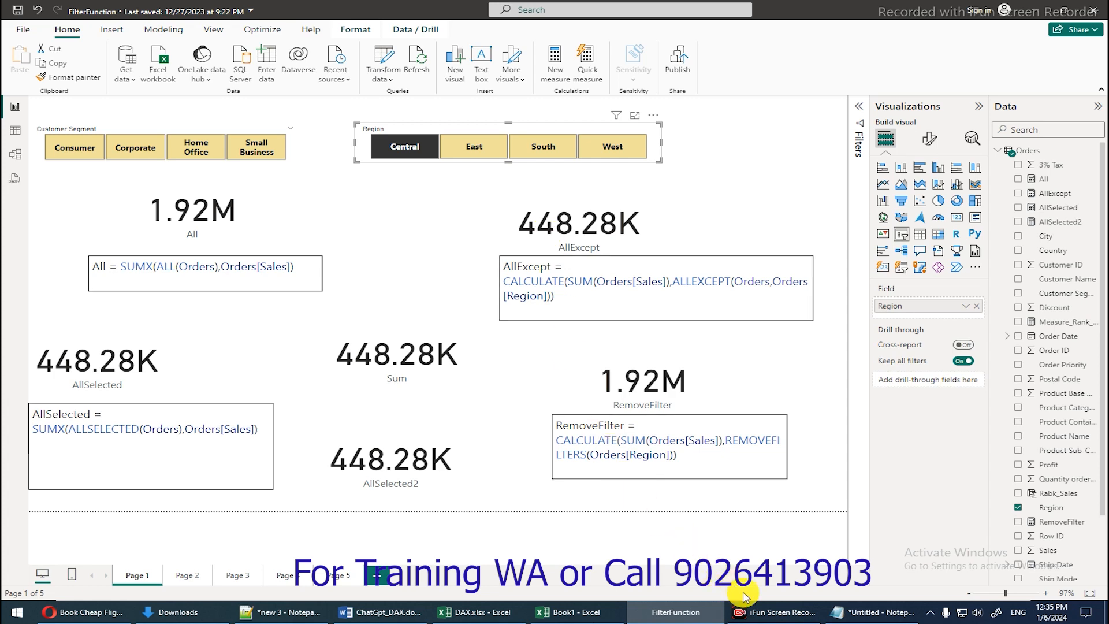
{"action": "left_click", "coordinate": [596, 618]}
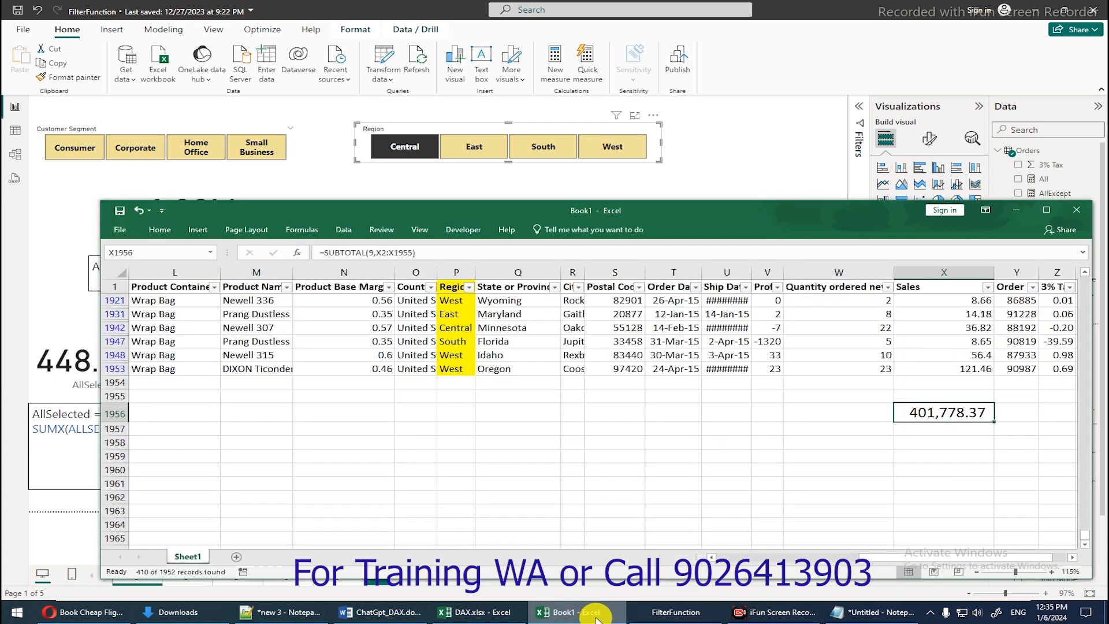
{"action": "left_click", "coordinate": [443, 290]}
{"action": "key", "text": "ctrl+shift+l"}
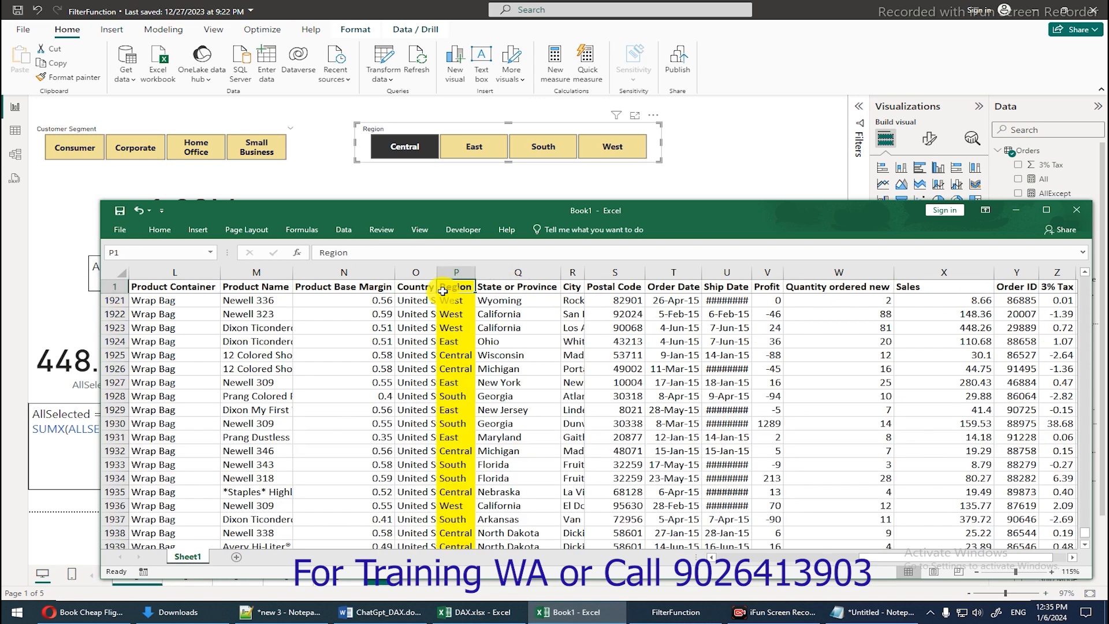
{"action": "key", "text": "ctrl+shift+l"}
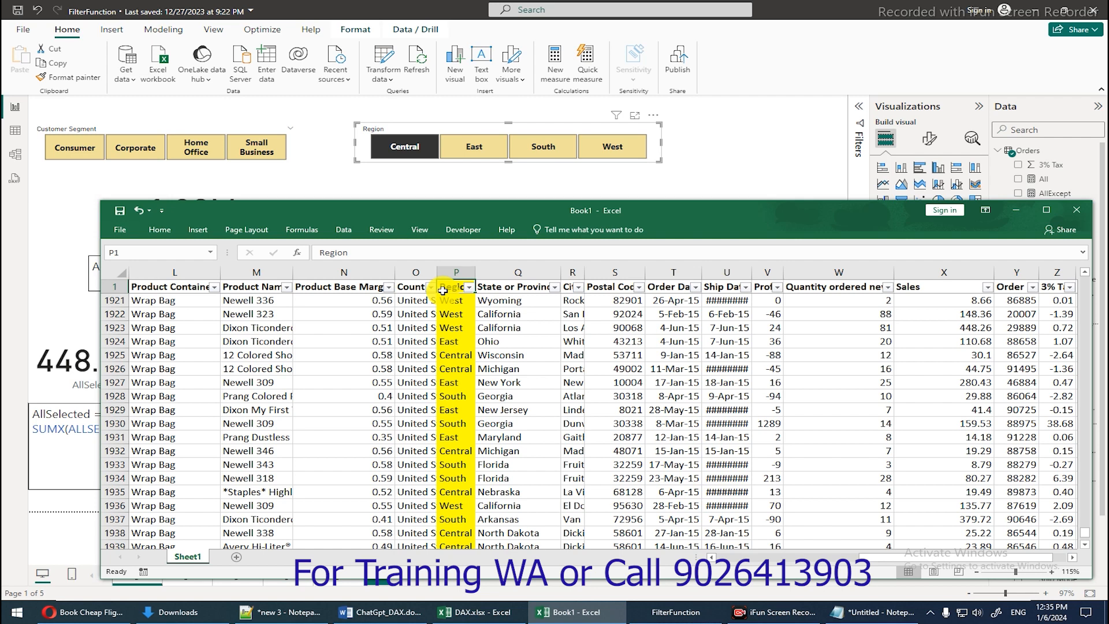
- Filter the Region column of the Book1 sheet to show only Central
{"action": "left_click", "coordinate": [469, 289]}
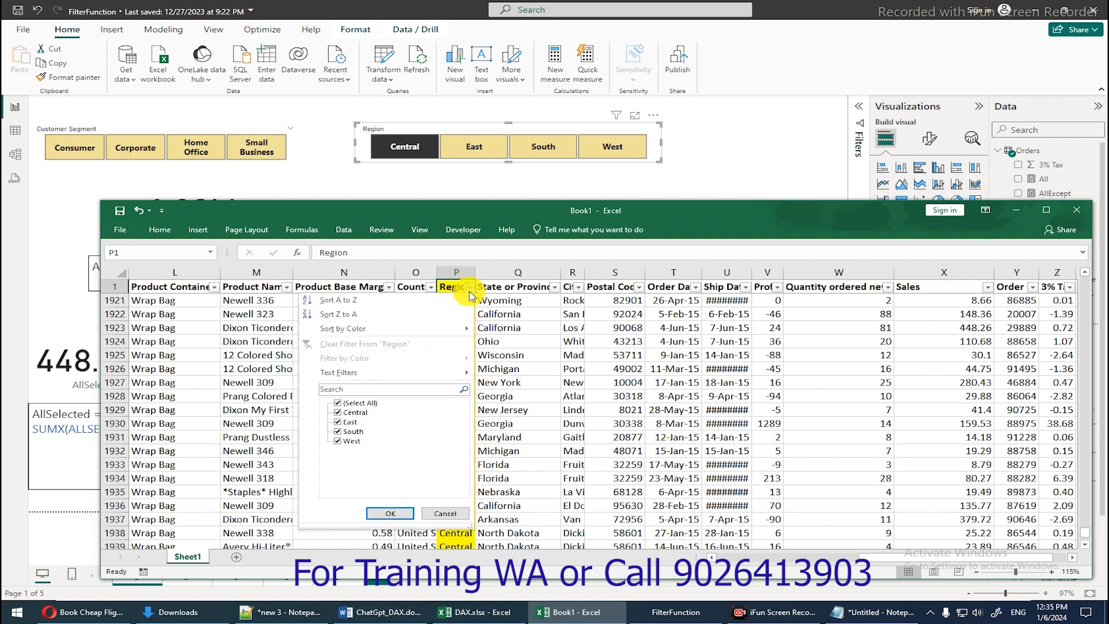
{"action": "left_click", "coordinate": [338, 404]}
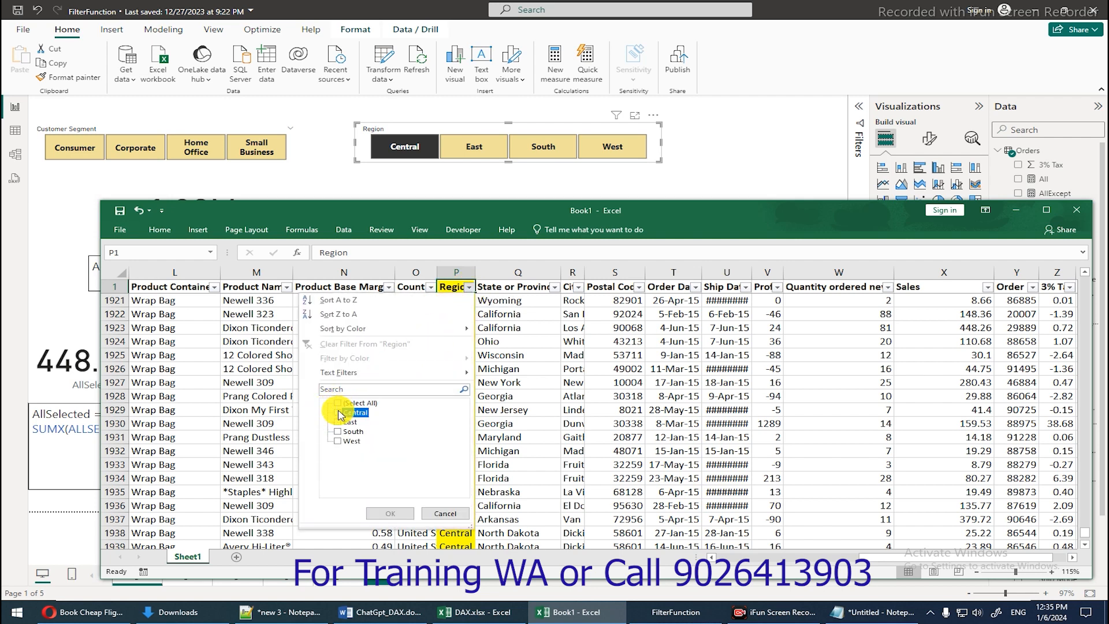
{"action": "left_click", "coordinate": [340, 413]}
{"action": "left_click", "coordinate": [390, 514]}
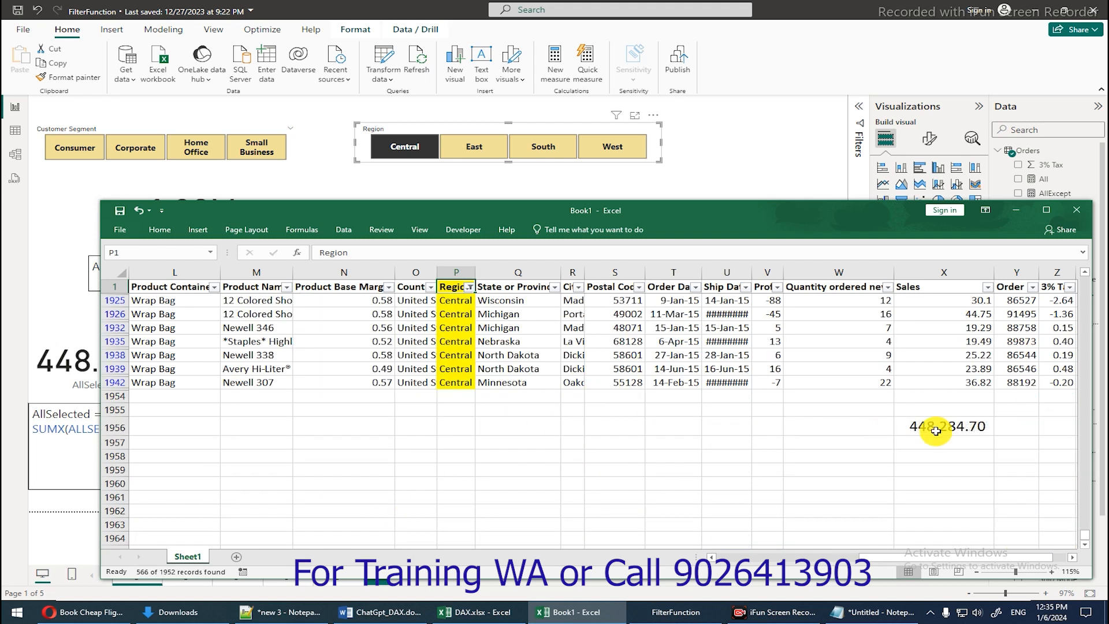
- Check the Sales subtotal in cell X1956 and return to the Power BI report
{"action": "double_click", "coordinate": [935, 431]}
{"action": "key", "text": "Escape"}
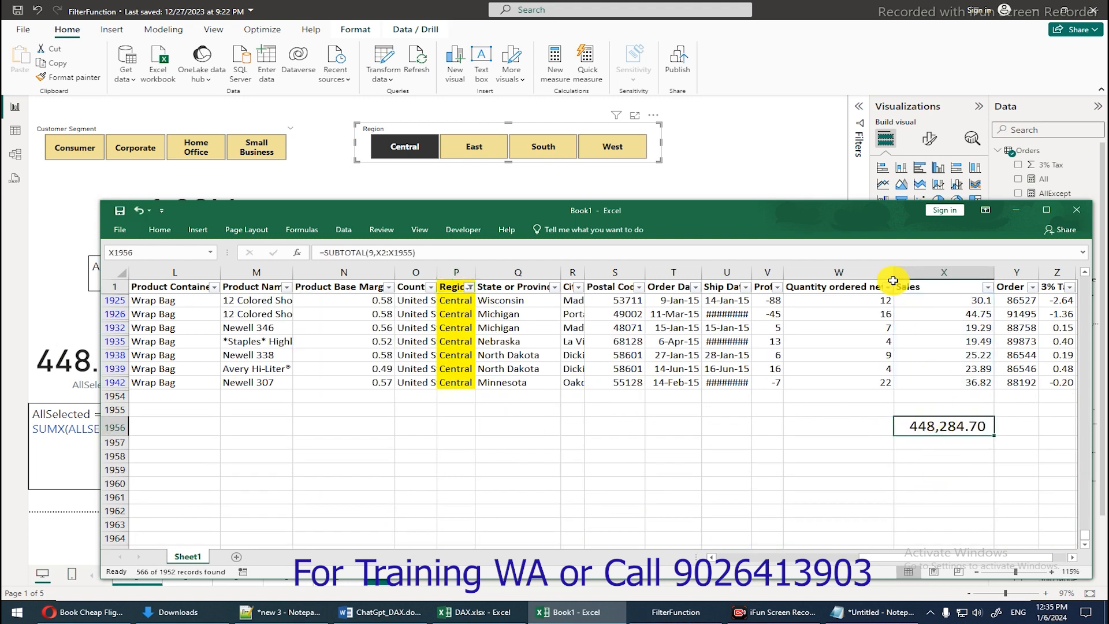
{"action": "left_click", "coordinate": [819, 68]}
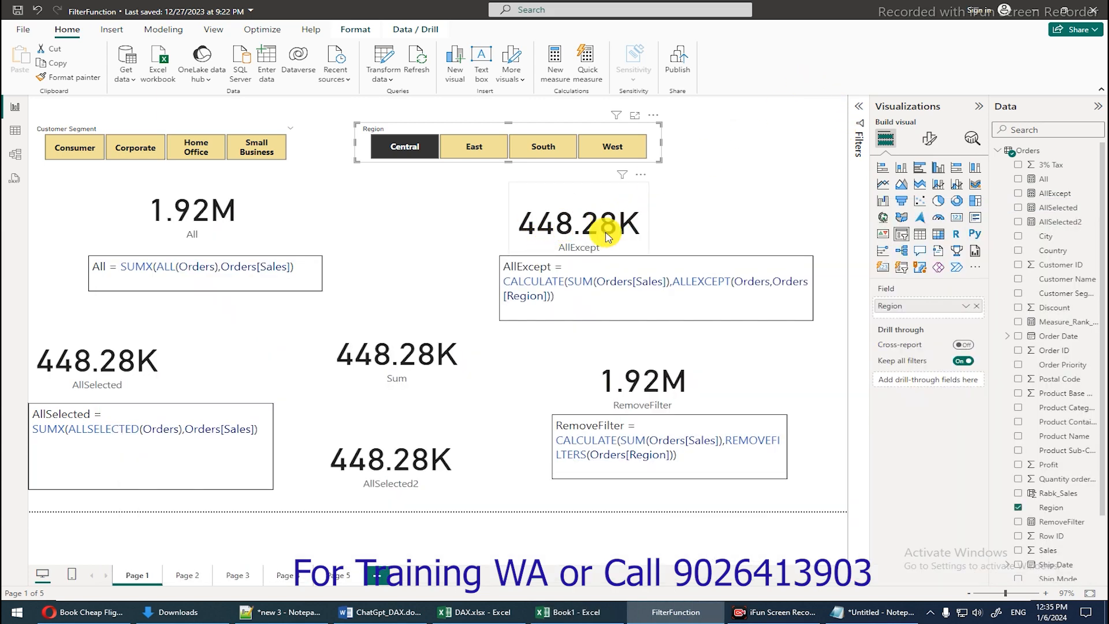
- Select East in the Region slicer and compare the cards for the Home Office, Corporate, Consumer and Small Business segments
{"action": "left_click", "coordinate": [487, 152]}
{"action": "left_click", "coordinate": [196, 148]}
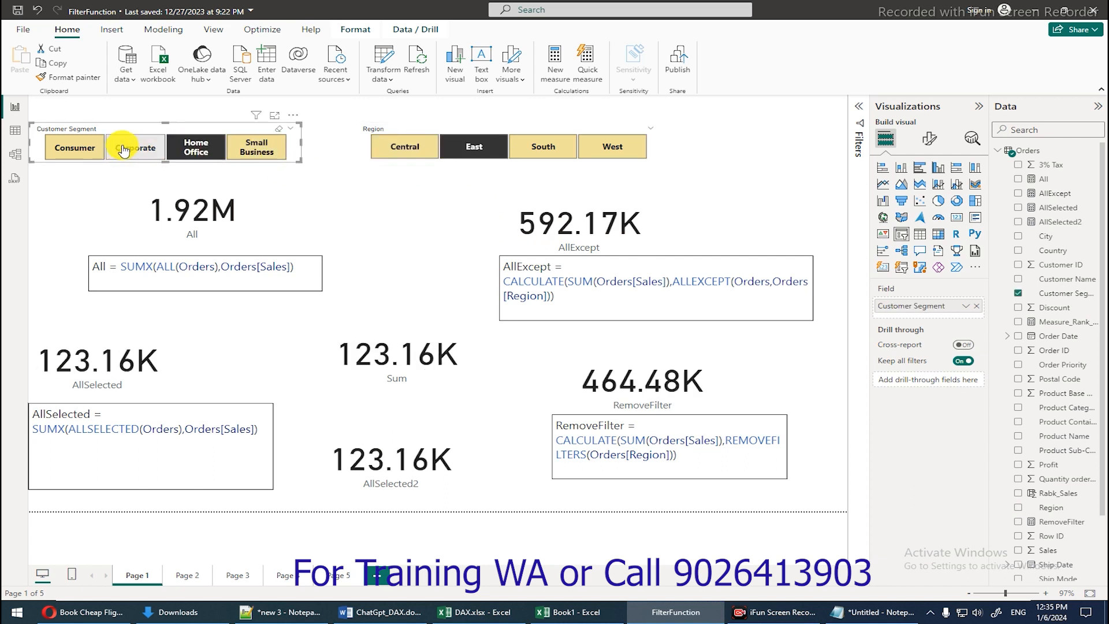
{"action": "left_click", "coordinate": [123, 148]}
{"action": "left_click", "coordinate": [94, 149]}
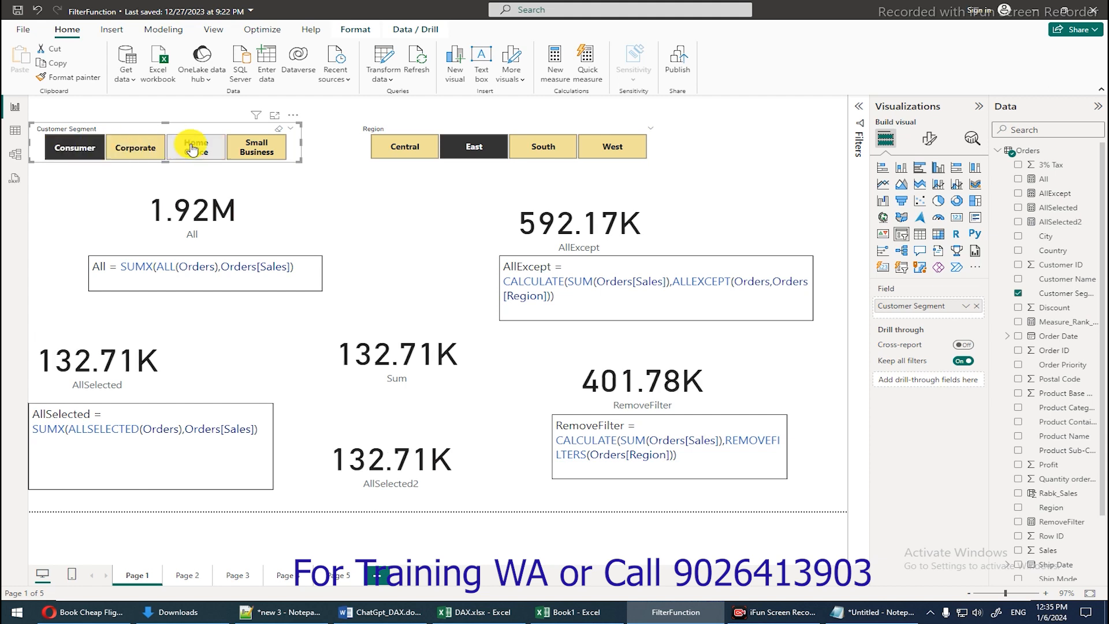
{"action": "left_click", "coordinate": [263, 148]}
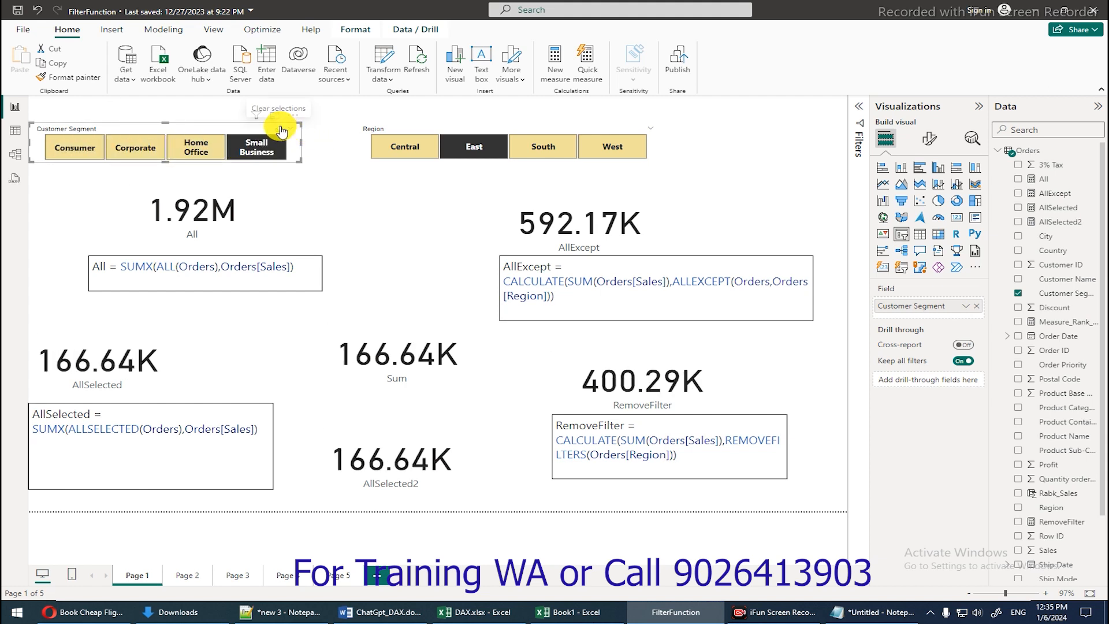
- Clear the selections in the Customer Segment and Region slicers
{"action": "left_click", "coordinate": [281, 129]}
{"action": "left_click", "coordinate": [640, 133]}
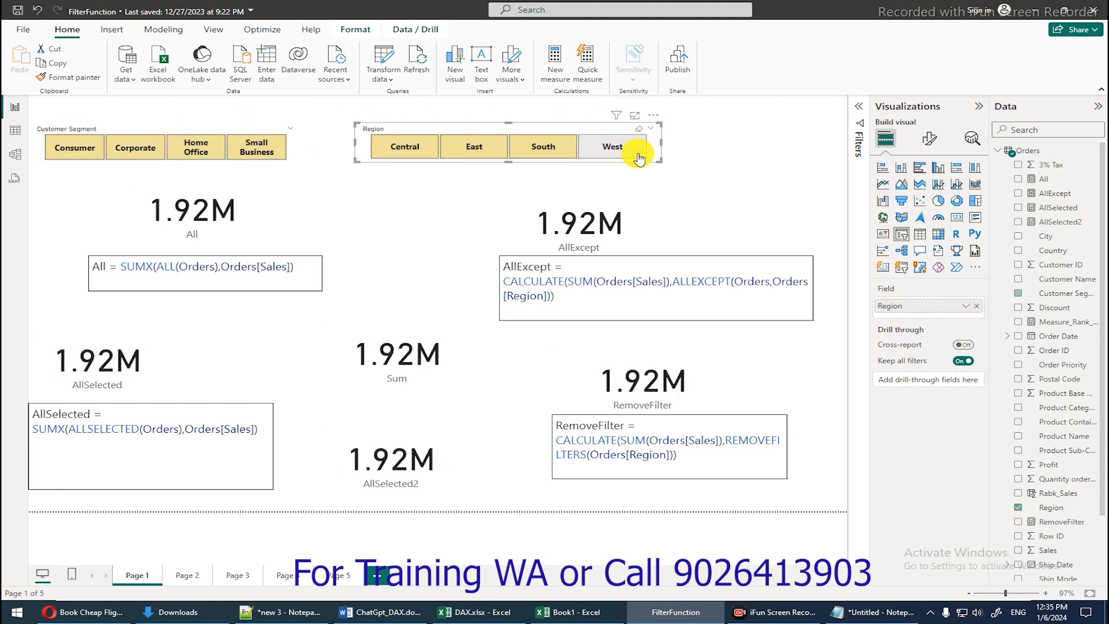
{"action": "key", "text": "alt+Tab"}
{"action": "key", "text": "alt+Tab"}
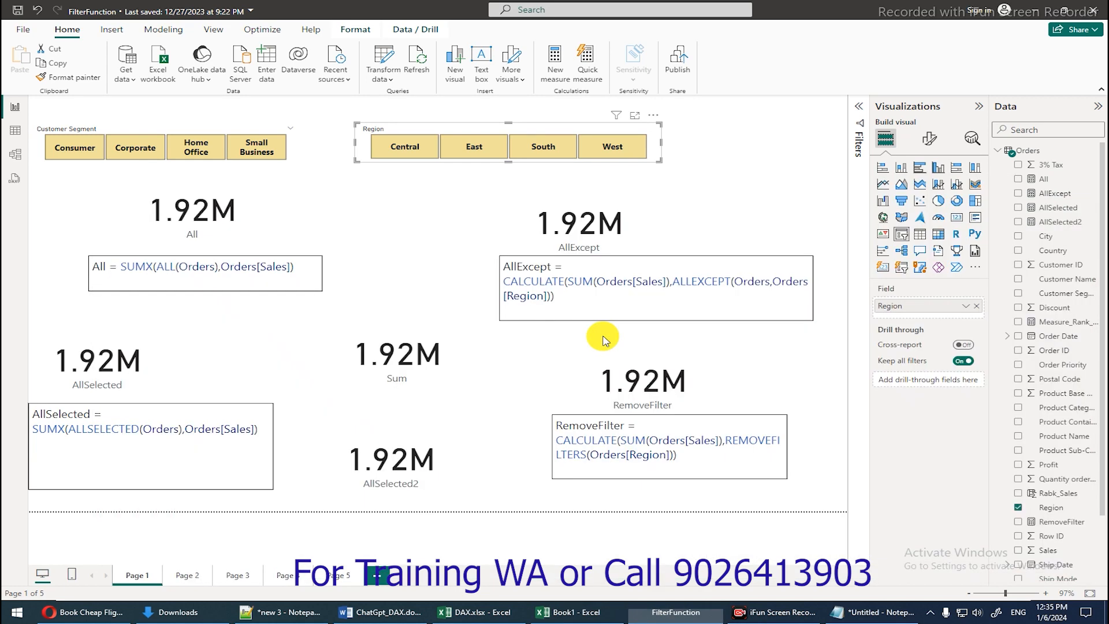
- Bring up the Notepad notes and highlight the whole Allselected() line to read its description
{"action": "left_click", "coordinate": [864, 616]}
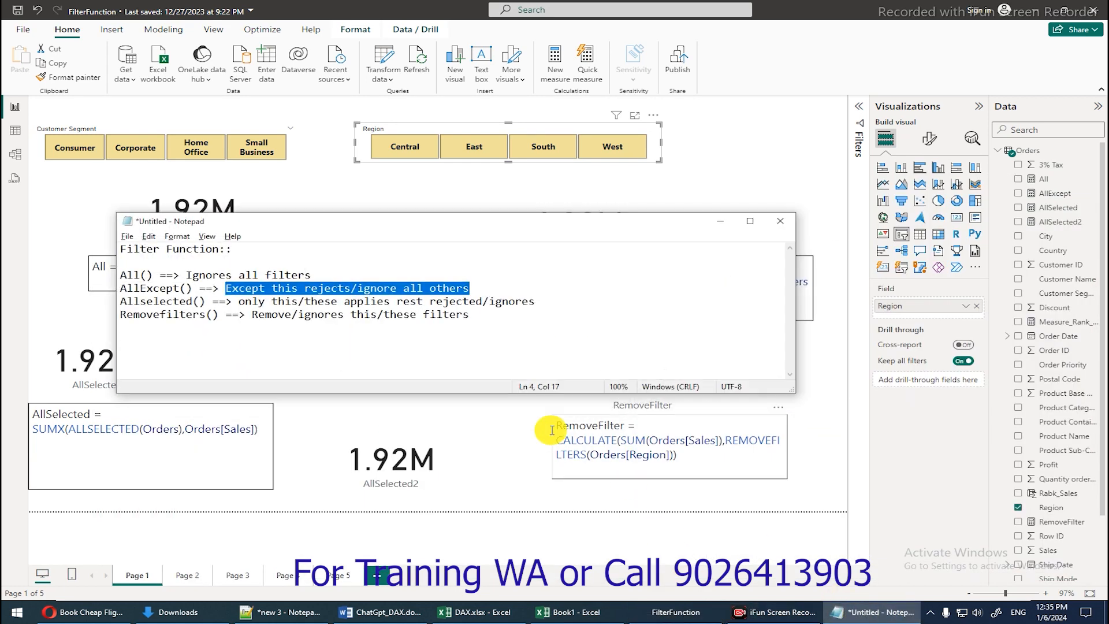
{"action": "left_click", "coordinate": [547, 301]}
{"action": "left_click_drag", "start_coordinate": [547, 301], "coordinate": [142, 314]}
{"action": "left_click", "coordinate": [119, 303]}
{"action": "right_click", "coordinate": [119, 302]}
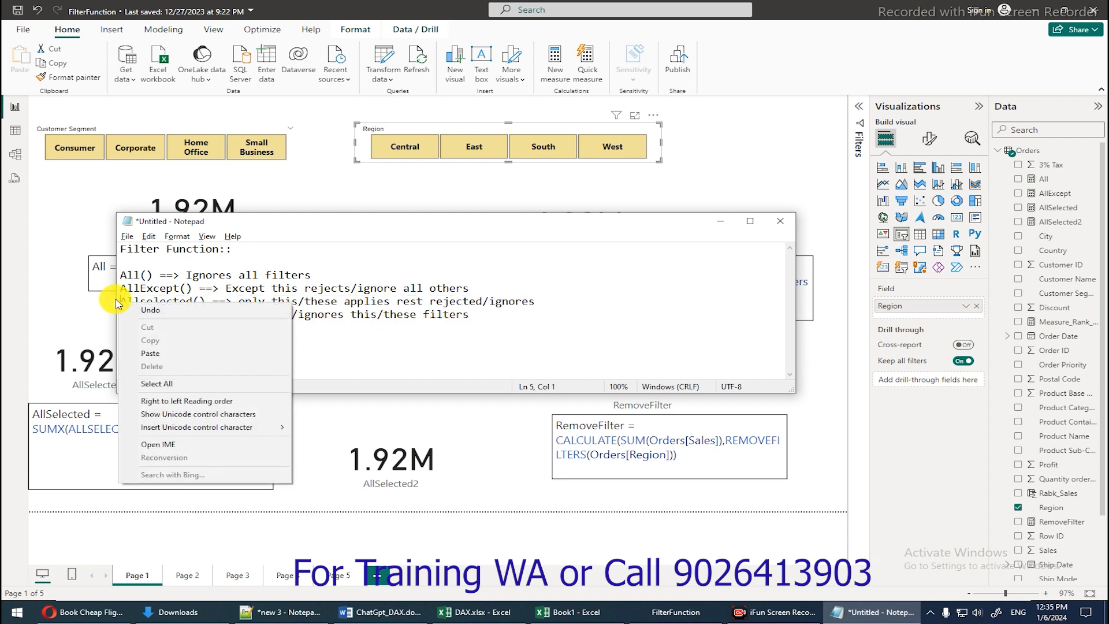
{"action": "double_click", "coordinate": [551, 305]}
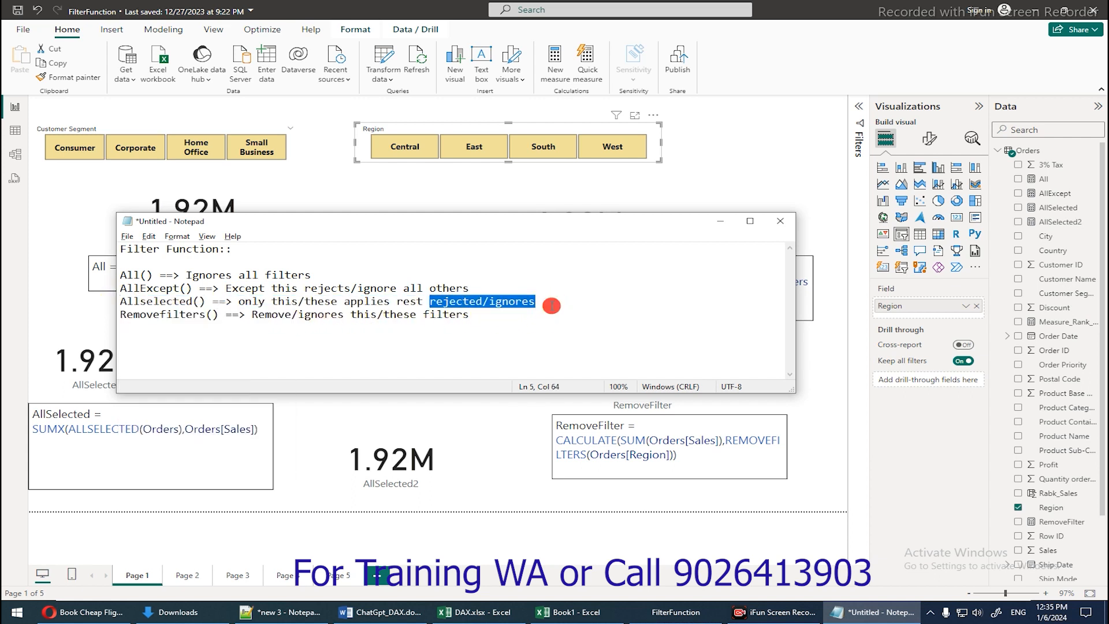
{"action": "left_click", "coordinate": [551, 302]}
{"action": "key", "text": "shift+Home"}
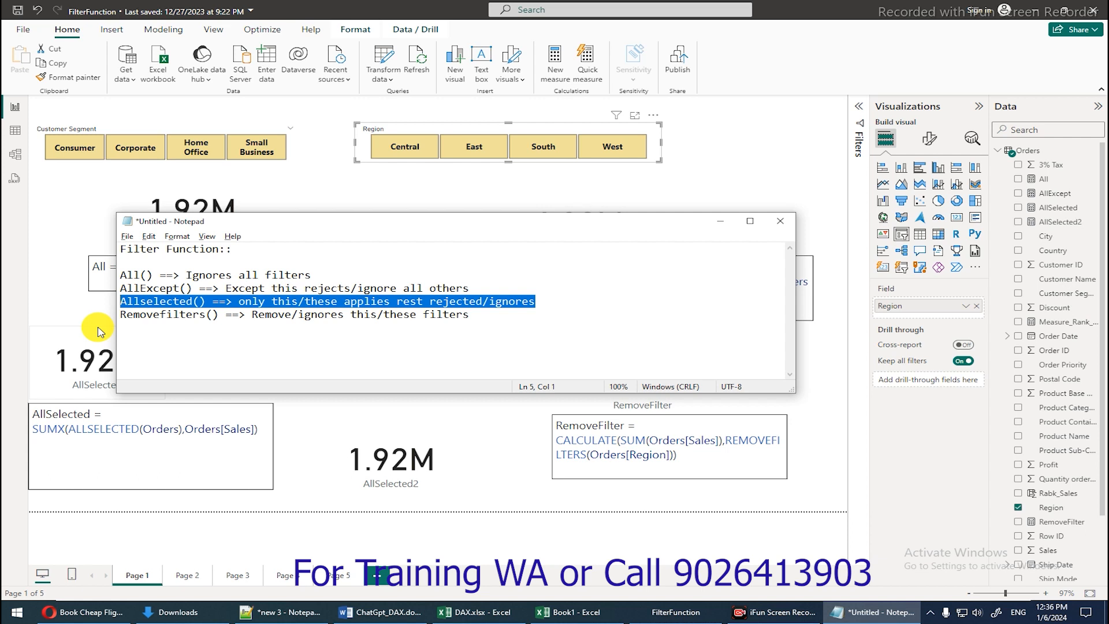
{"action": "left_click", "coordinate": [489, 289]}
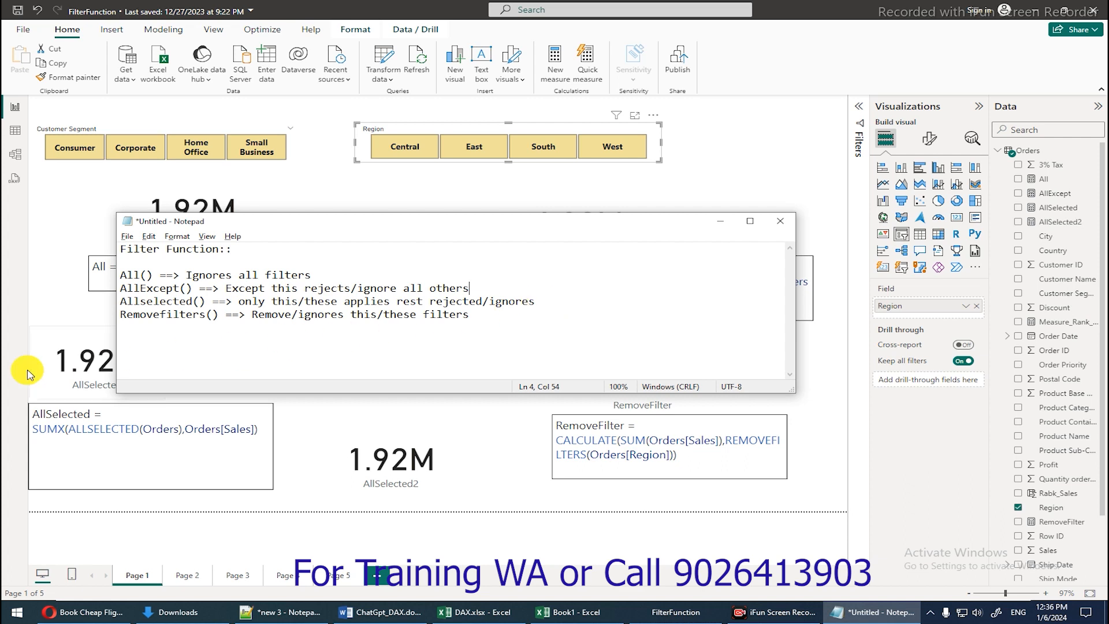
- Return to the Power BI report and highlight the ALLSELECTED function and its Orders argument in the AllSelected text box
{"action": "left_click", "coordinate": [41, 317]}
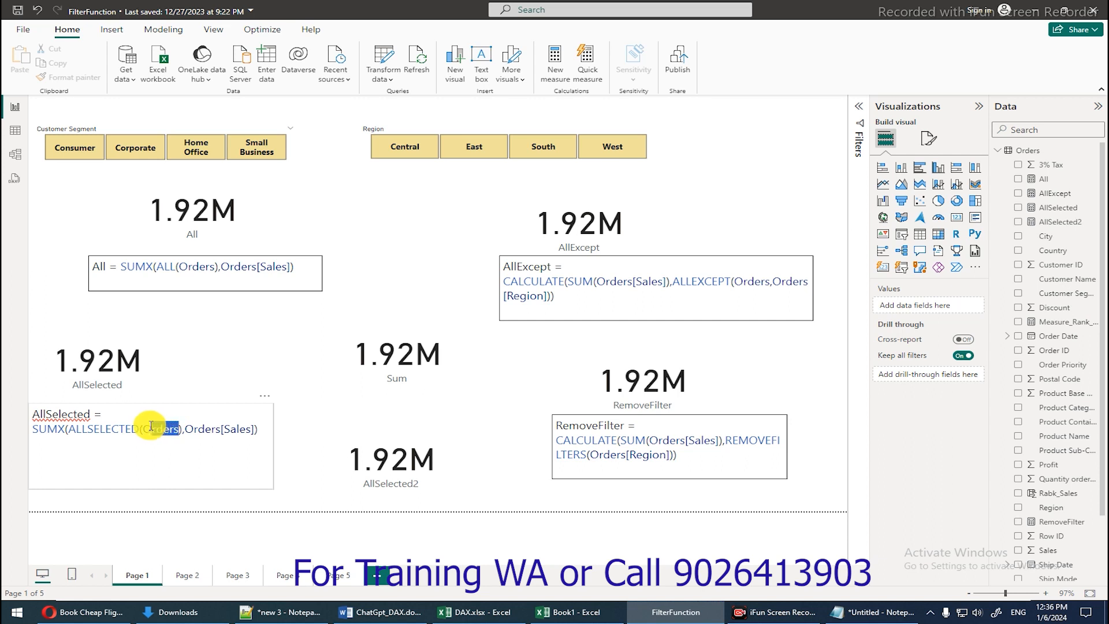
{"action": "left_click_drag", "start_coordinate": [151, 426], "coordinate": [72, 433]}
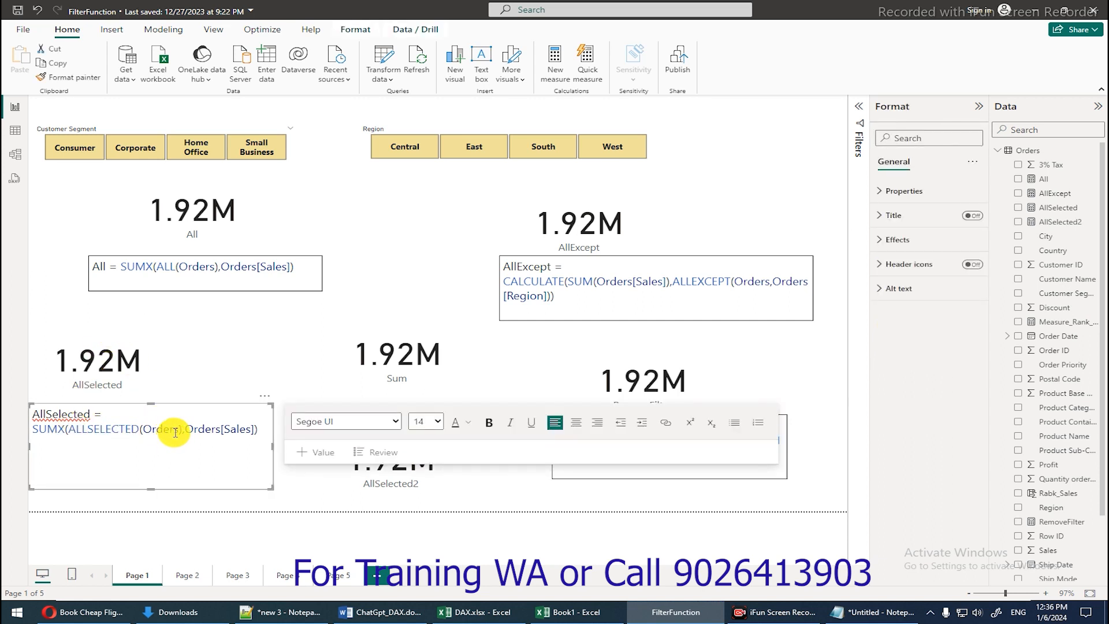
{"action": "left_click_drag", "start_coordinate": [179, 431], "coordinate": [146, 427]}
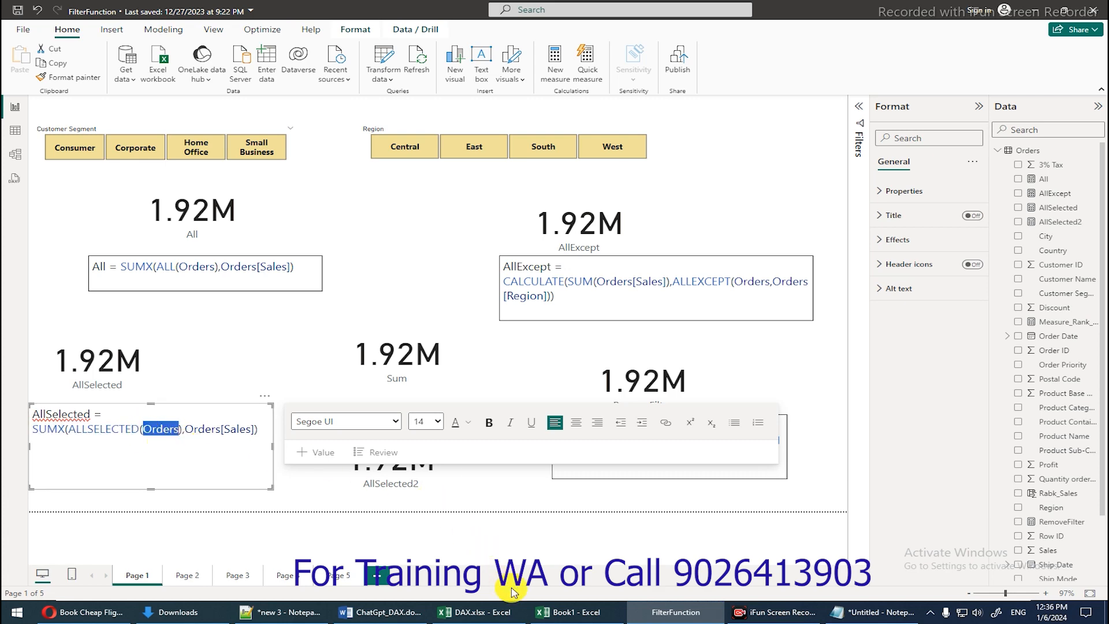
- Switch to Book1 in Excel, highlight the first two rows from Product Container to Sales, and return to the Power BI report
{"action": "left_click", "coordinate": [602, 616]}
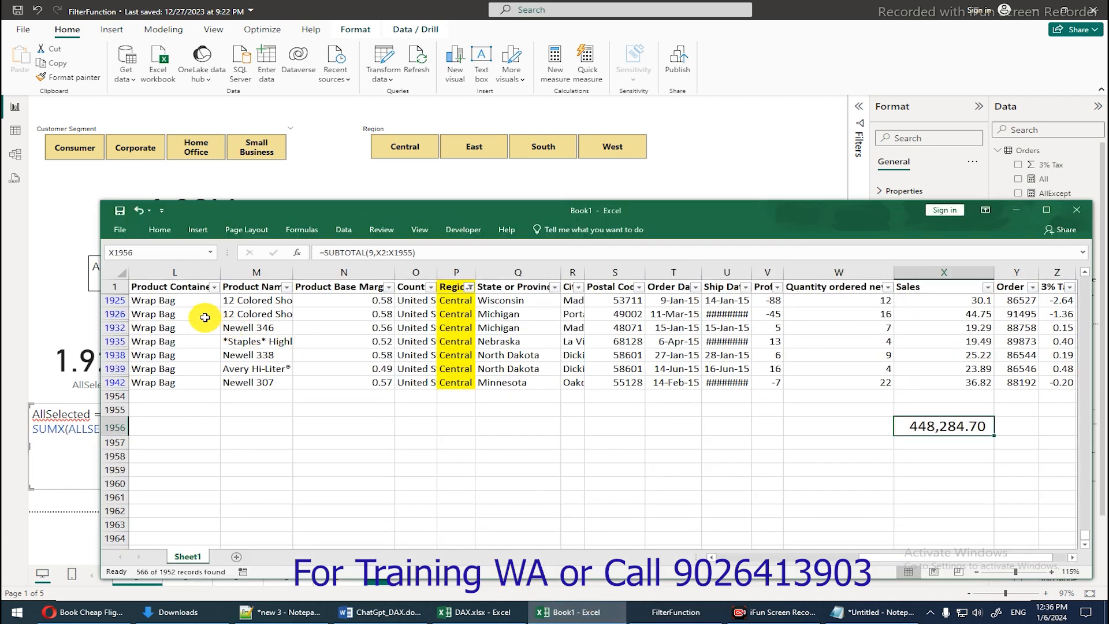
{"action": "left_click", "coordinate": [172, 294]}
{"action": "left_click_drag", "start_coordinate": [171, 294], "coordinate": [953, 309]}
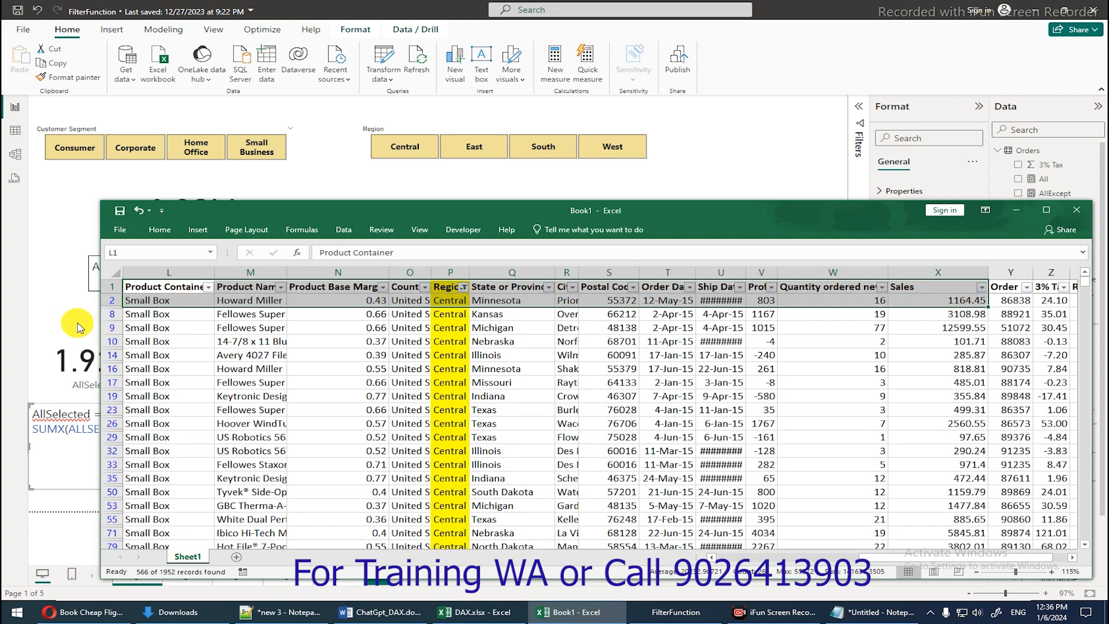
{"action": "left_click", "coordinate": [65, 320]}
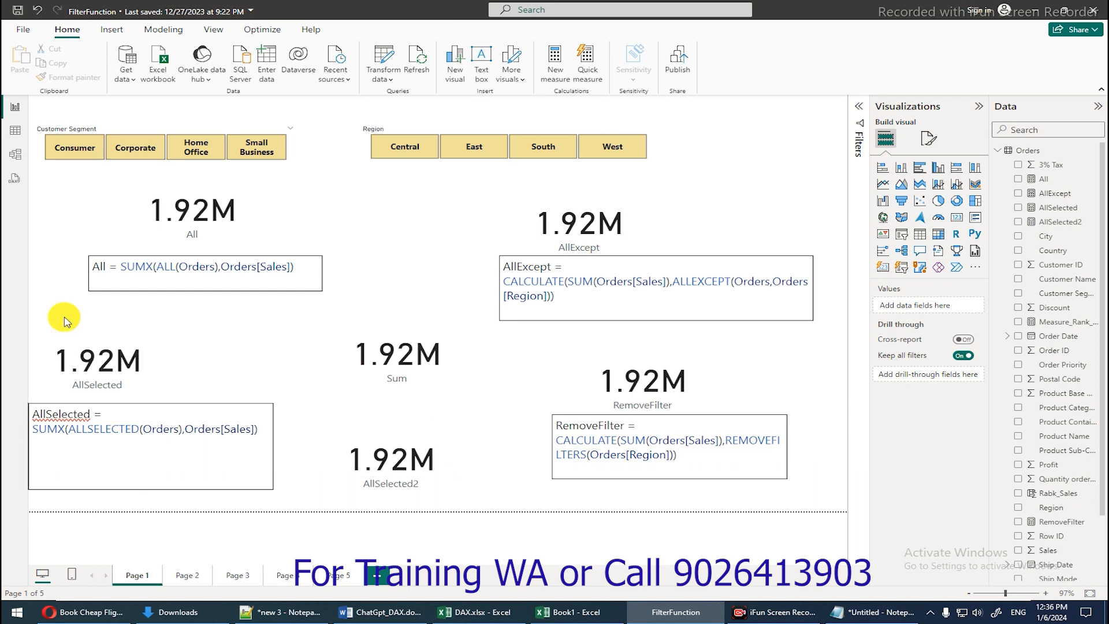
- Select Consumer in the Customer Segment slicer, and remove the column filters from the Book1 sheet in Excel
{"action": "left_click", "coordinate": [95, 151]}
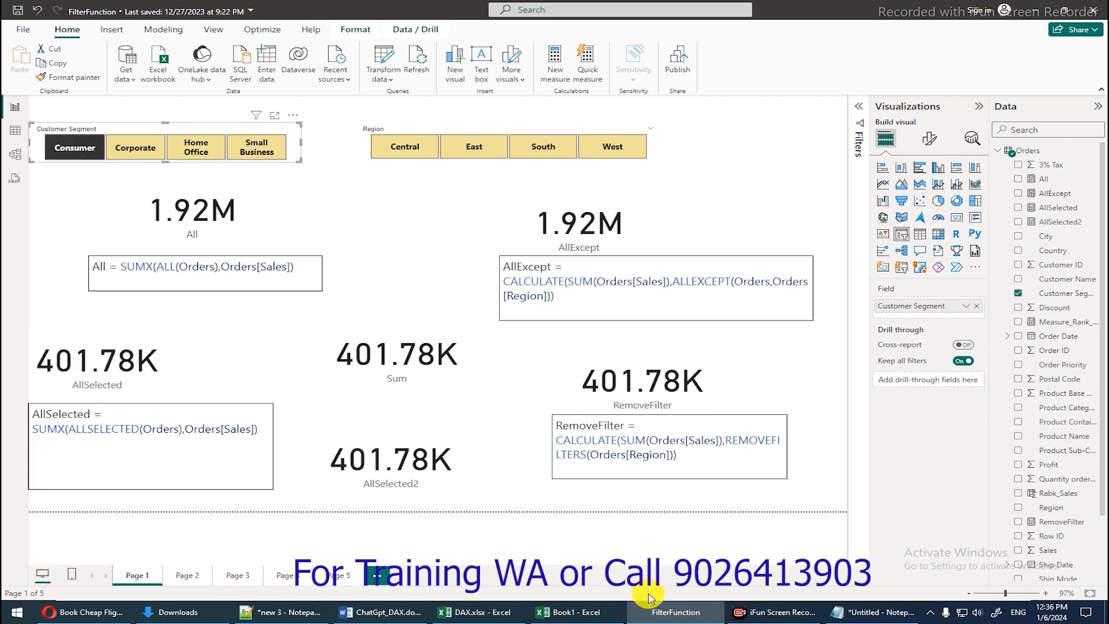
{"action": "left_click", "coordinate": [606, 612]}
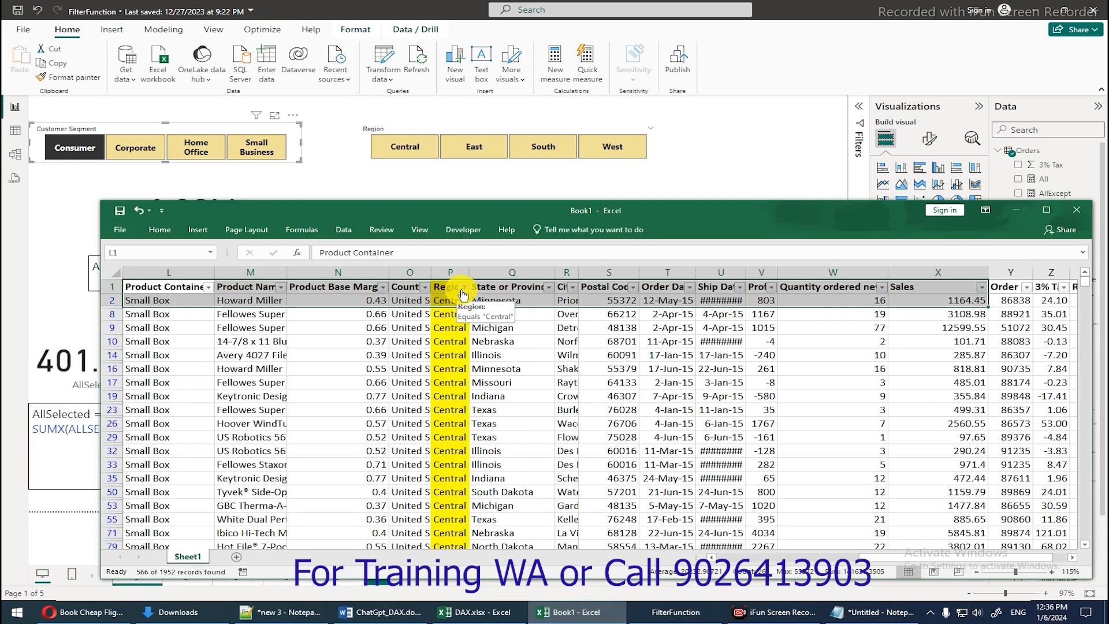
{"action": "key", "text": "ctrl+shift+l"}
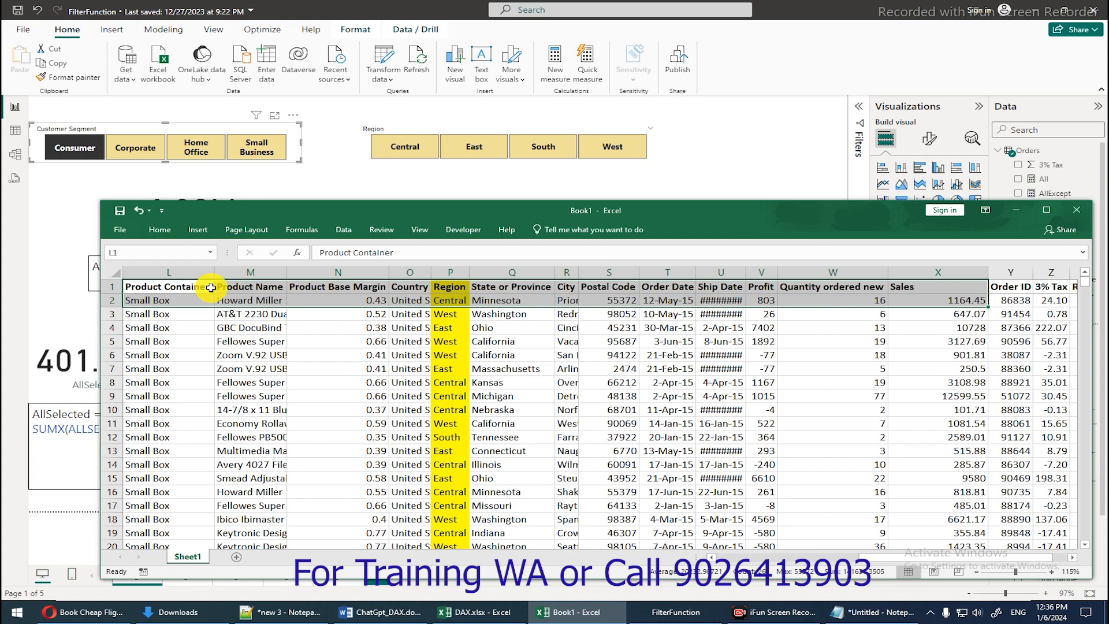
- Turn on column filters in the Book1 header row and filter the Customer Segment column to show only Consumer
{"action": "key", "text": "Left"}
{"action": "key", "text": "Left"}
{"action": "key", "text": "Left"}
{"action": "key", "text": "Left"}
{"action": "key", "text": "Left"}
{"action": "key", "text": "Left"}
{"action": "key", "text": "Left"}
{"action": "key", "text": "Left"}
{"action": "key", "text": "Left"}
{"action": "key", "text": "Left"}
{"action": "key", "text": "Left"}
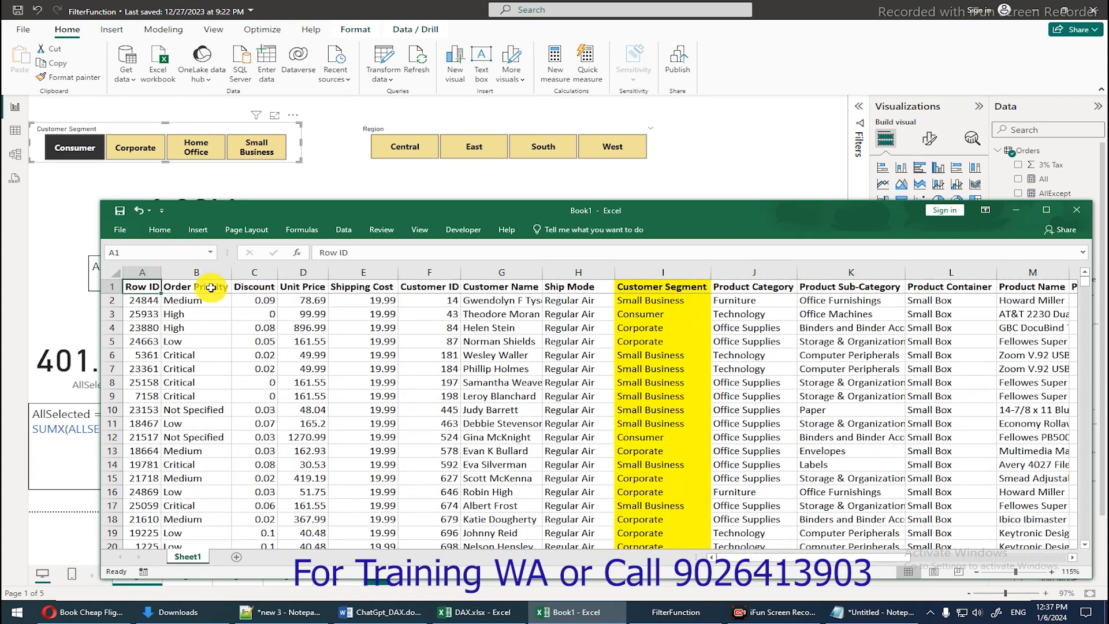
{"action": "key", "text": "ctrl+shift+l"}
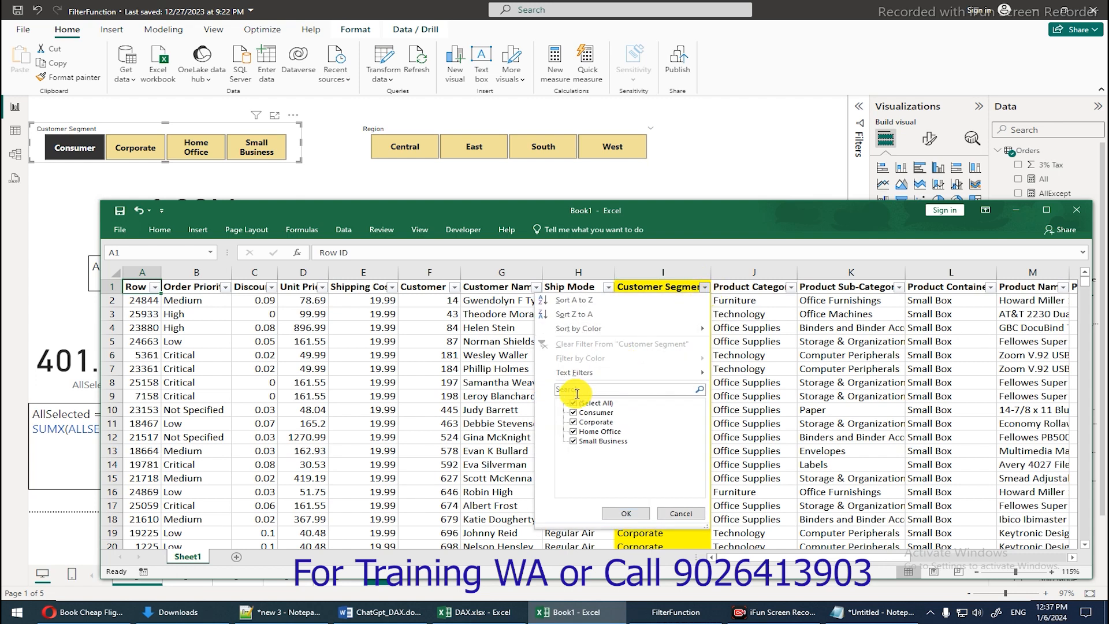
{"action": "left_click", "coordinate": [574, 403]}
{"action": "left_click", "coordinate": [573, 413]}
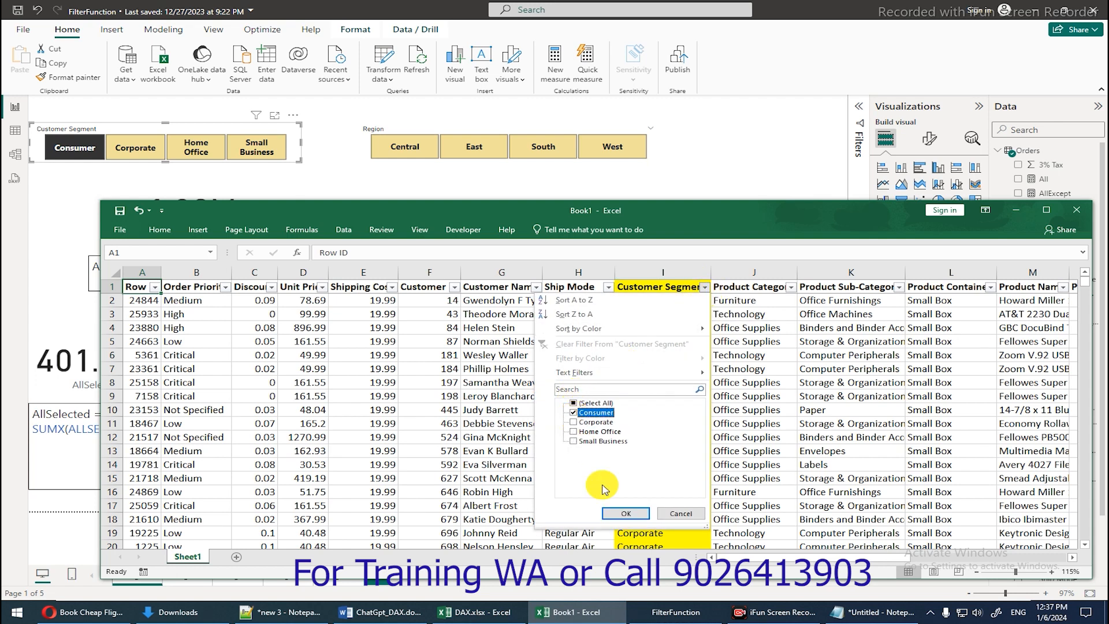
{"action": "left_click", "coordinate": [625, 513]}
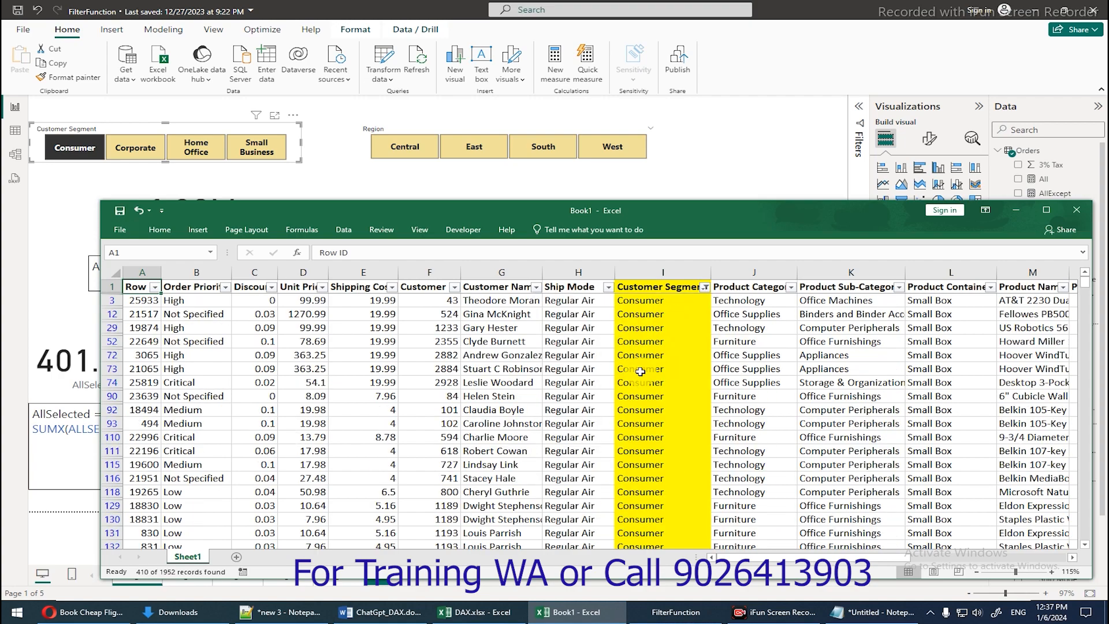
- Go to the end of the filtered data and select the SUBTOTAL cell X1956 below the Sales column
{"action": "key", "text": "ctrl+Down"}
{"action": "key", "text": "ctrl+Right"}
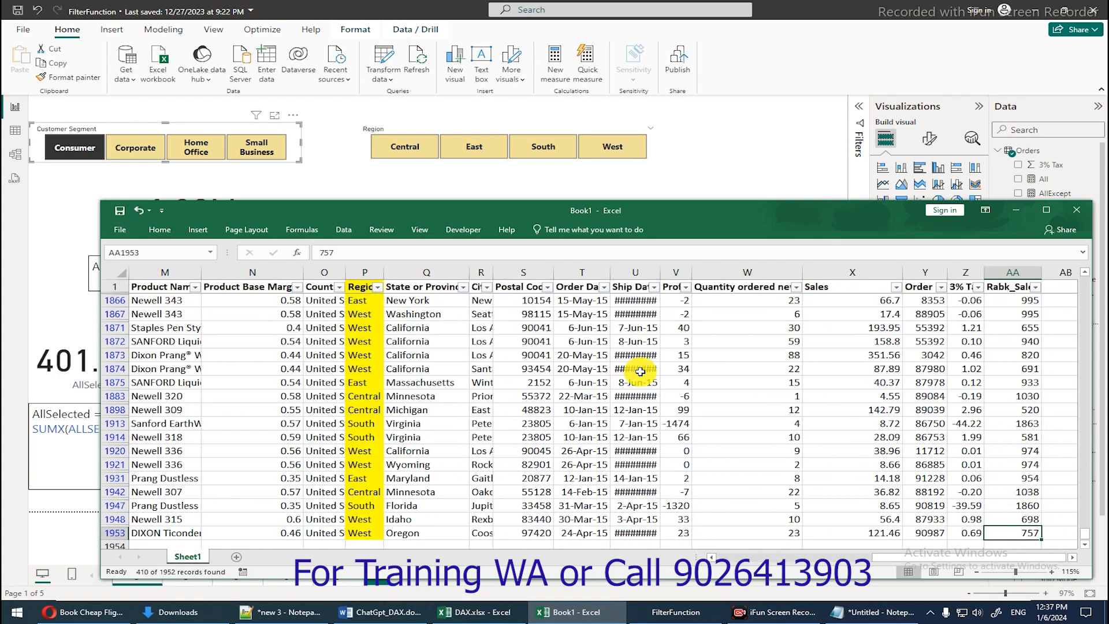
{"action": "scroll", "coordinate": [640, 372], "scroll_direction": "down", "scroll_amount": 3}
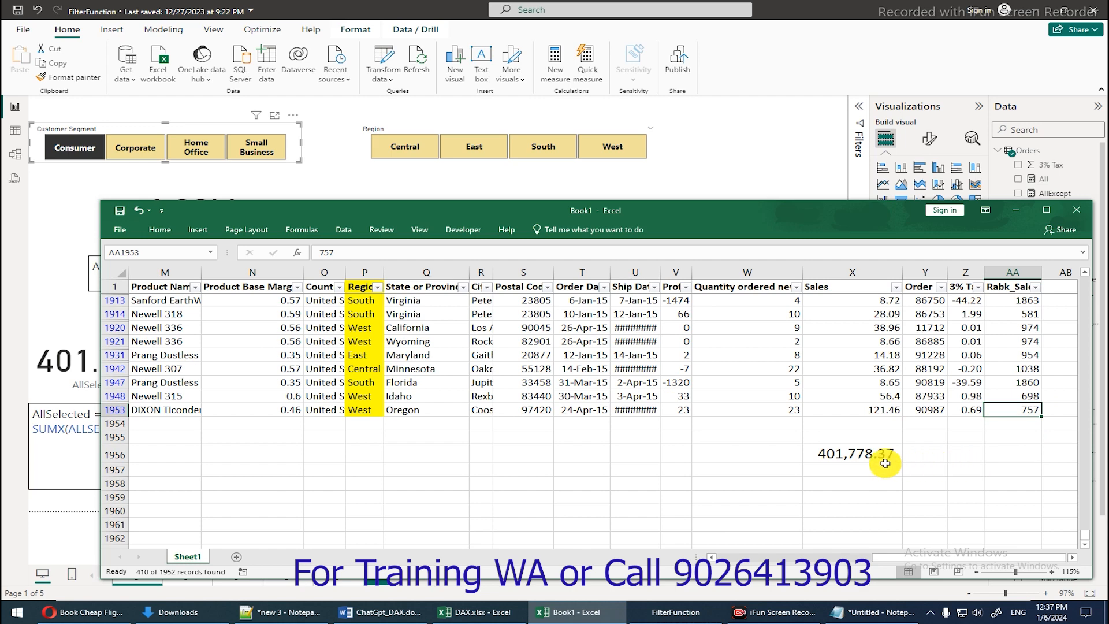
{"action": "left_click", "coordinate": [867, 461]}
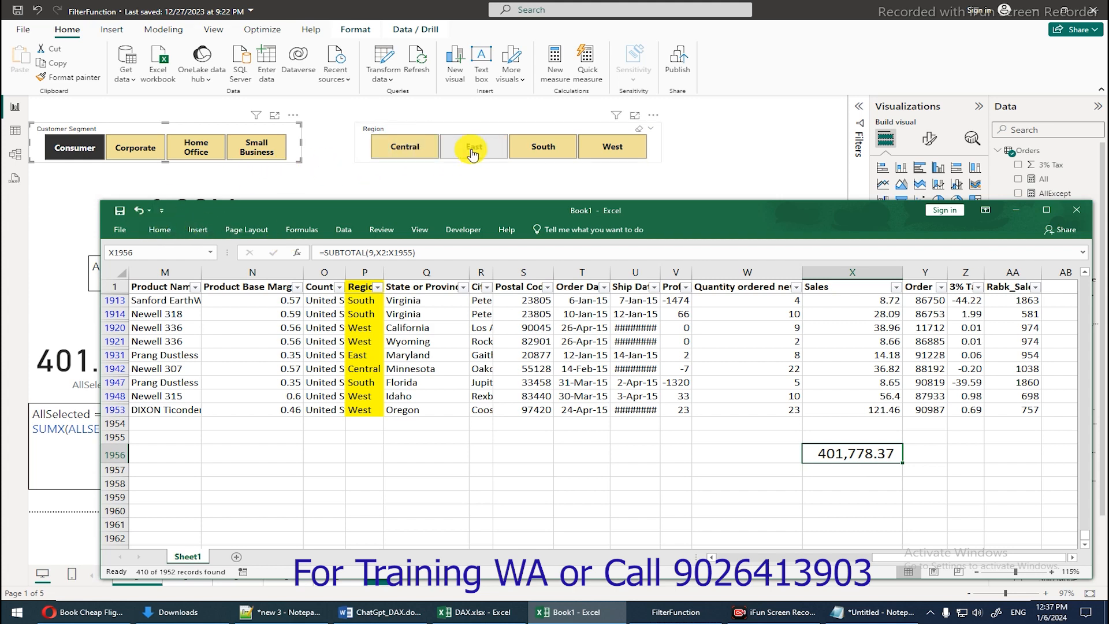
- Select West in the Power BI report's Region slicer, and filter the Region column of Book1 in Excel to West
{"action": "left_click", "coordinate": [620, 143]}
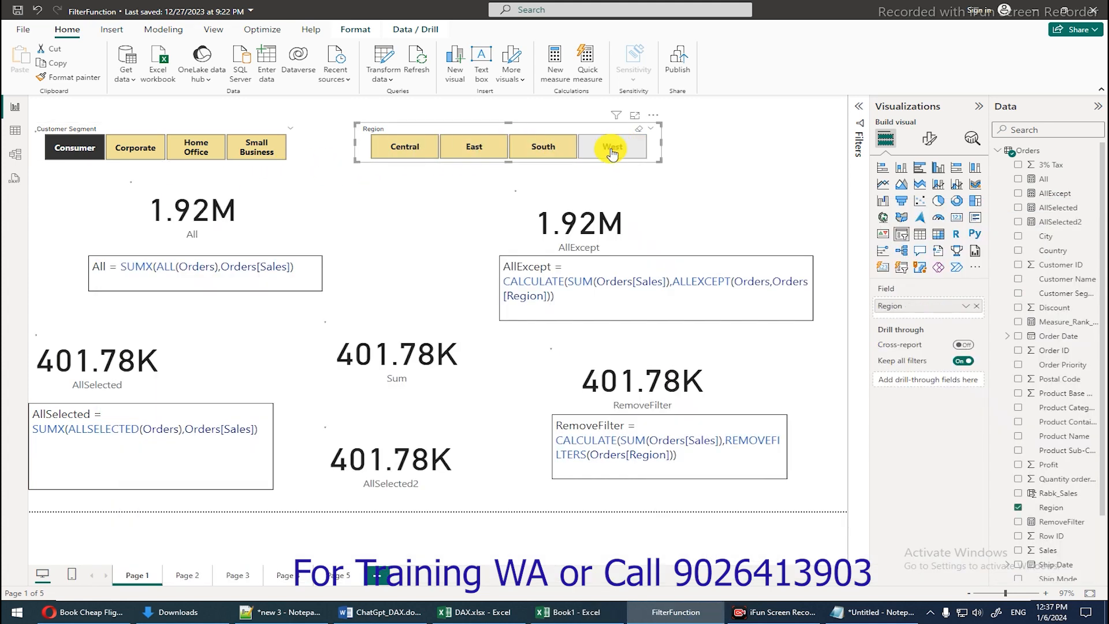
{"action": "left_click", "coordinate": [612, 151]}
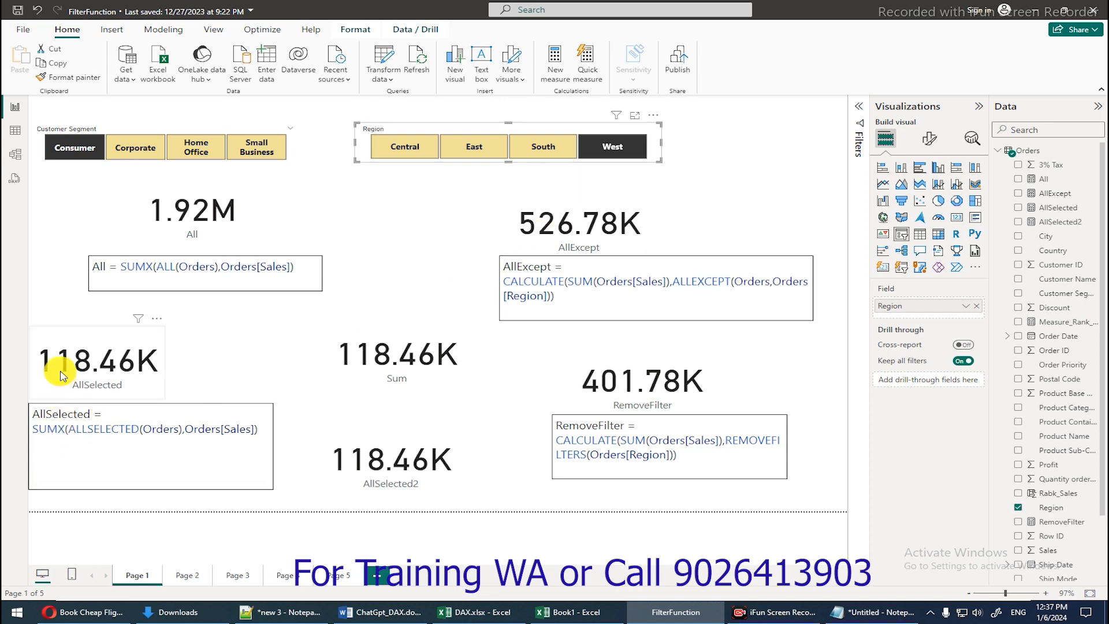
{"action": "key", "text": "alt+Tab"}
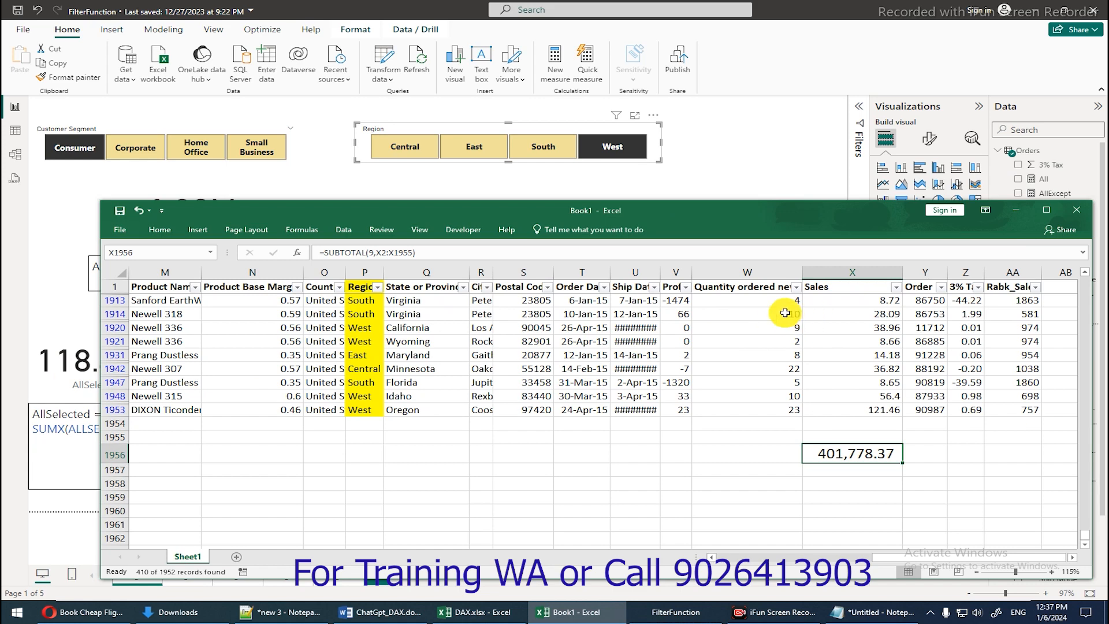
{"action": "left_click", "coordinate": [378, 287]}
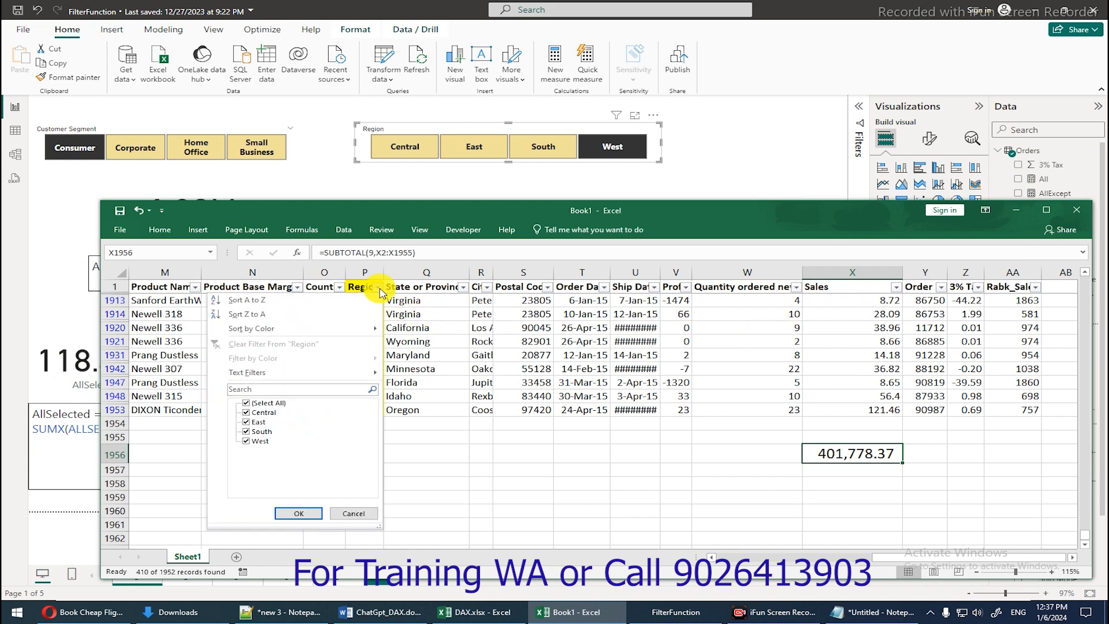
{"action": "left_click", "coordinate": [247, 403]}
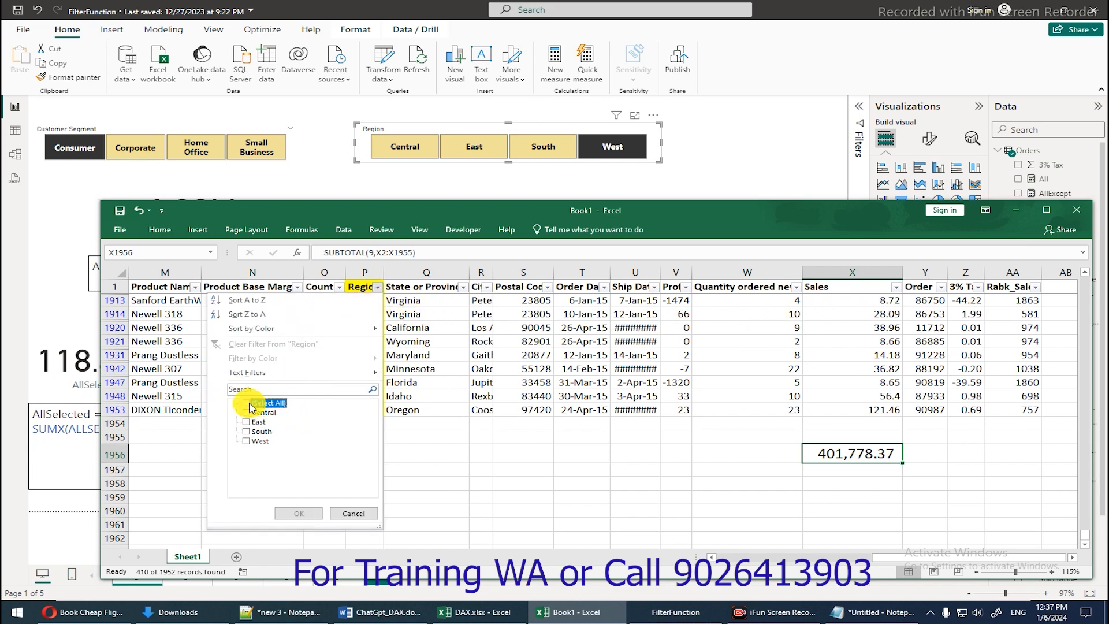
{"action": "left_click", "coordinate": [247, 441]}
{"action": "left_click", "coordinate": [299, 514]}
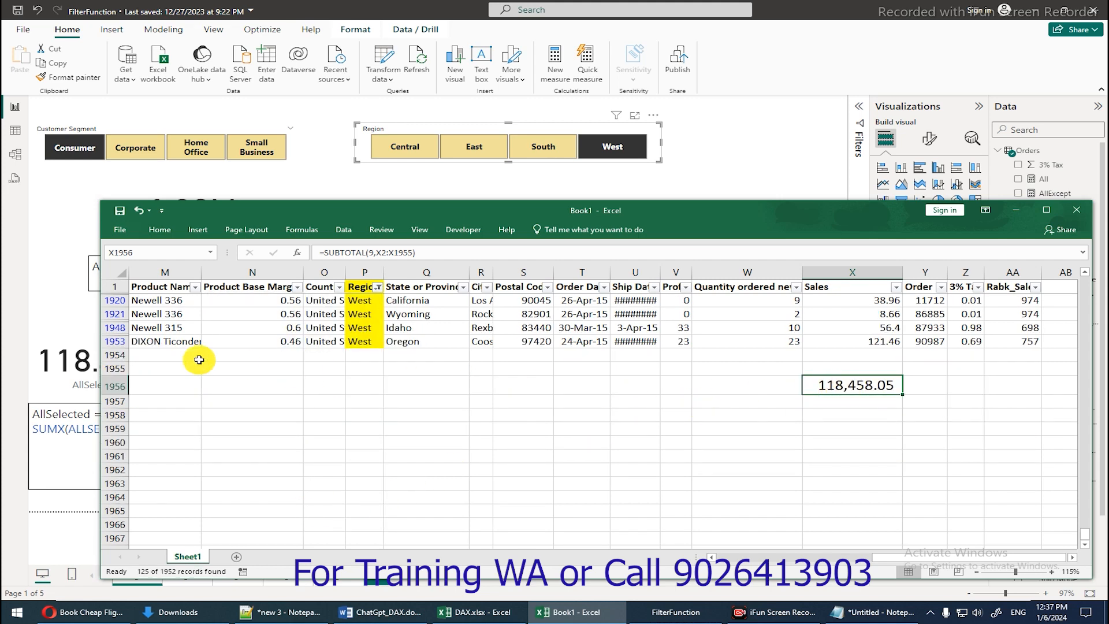
- In the Power BI report, set the AllSelected card's callout display units to None and widen the card to fit the full number
{"action": "left_click", "coordinate": [75, 338]}
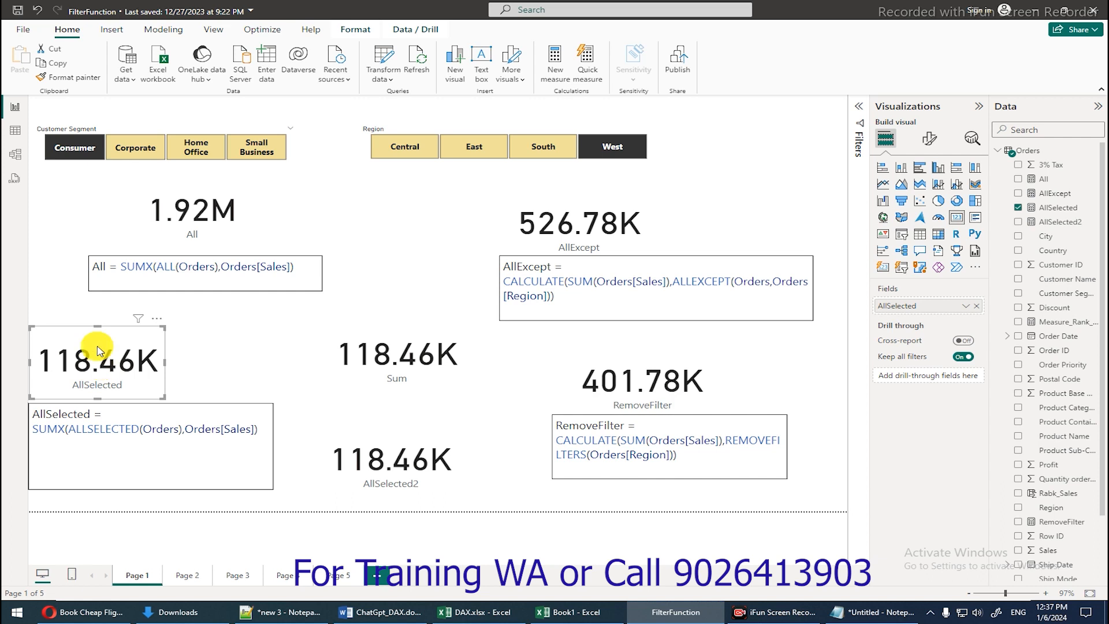
{"action": "left_click", "coordinate": [931, 139]}
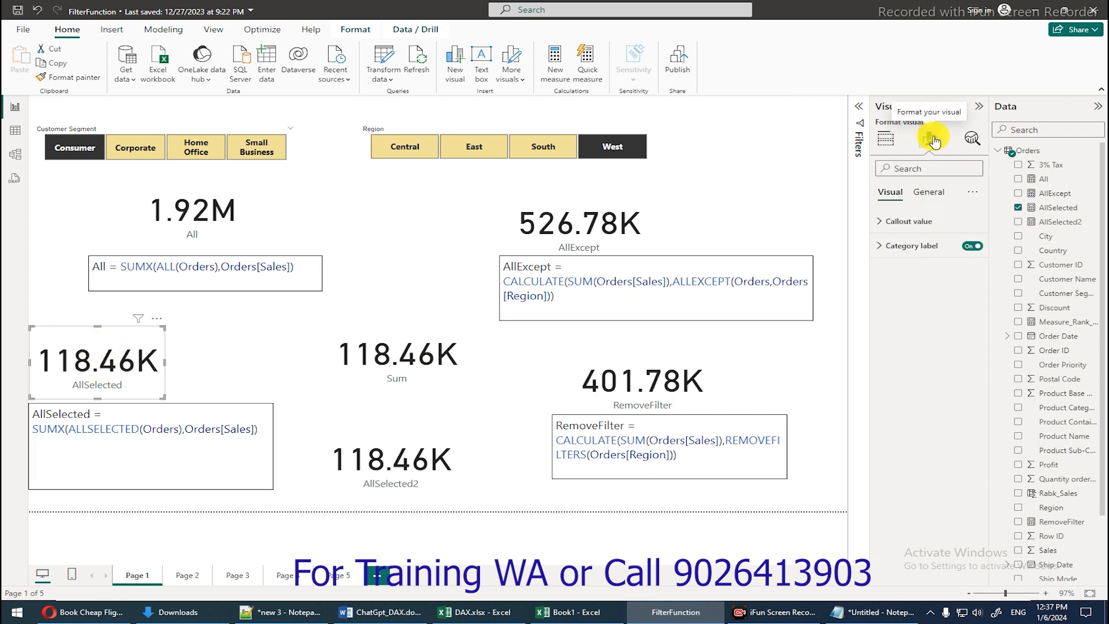
{"action": "left_click", "coordinate": [923, 193]}
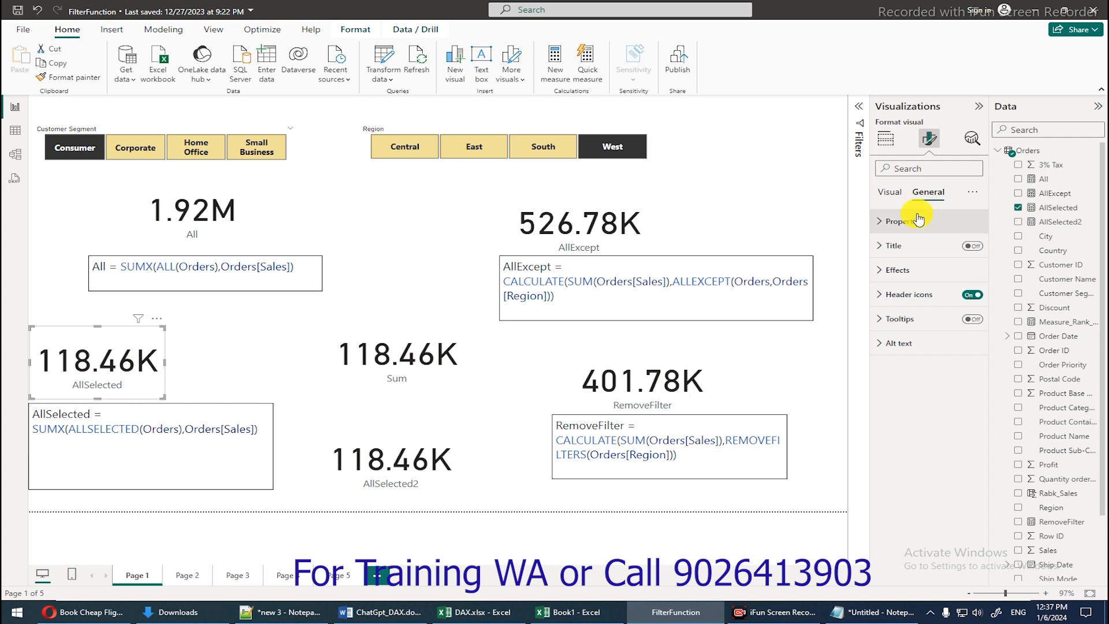
{"action": "left_click", "coordinate": [888, 195]}
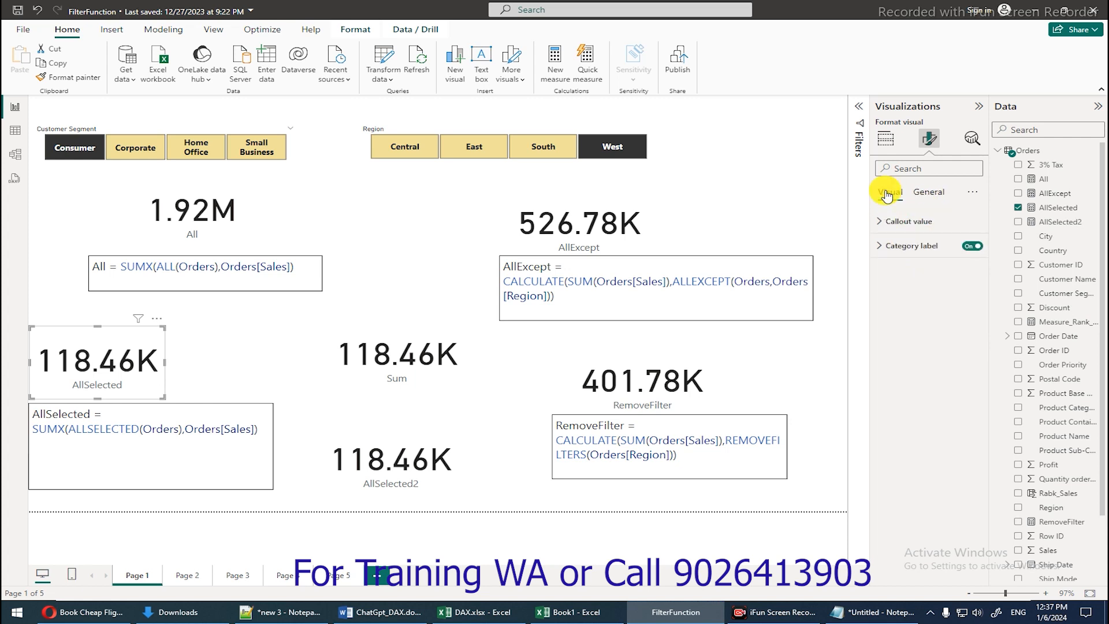
{"action": "left_click", "coordinate": [879, 222]}
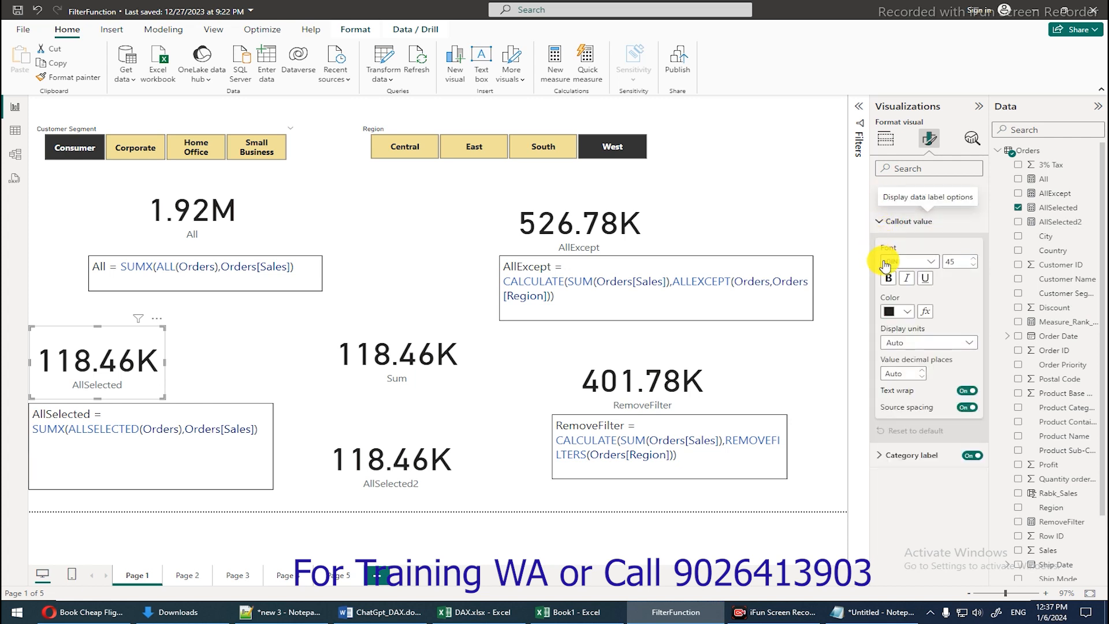
{"action": "left_click", "coordinate": [970, 342]}
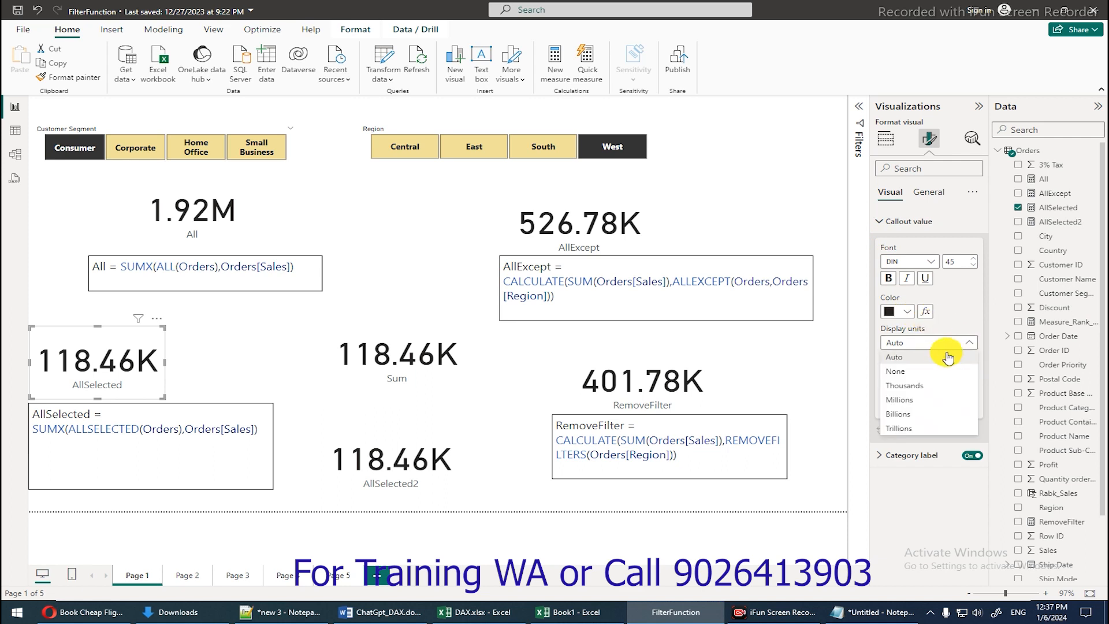
{"action": "left_click", "coordinate": [913, 371]}
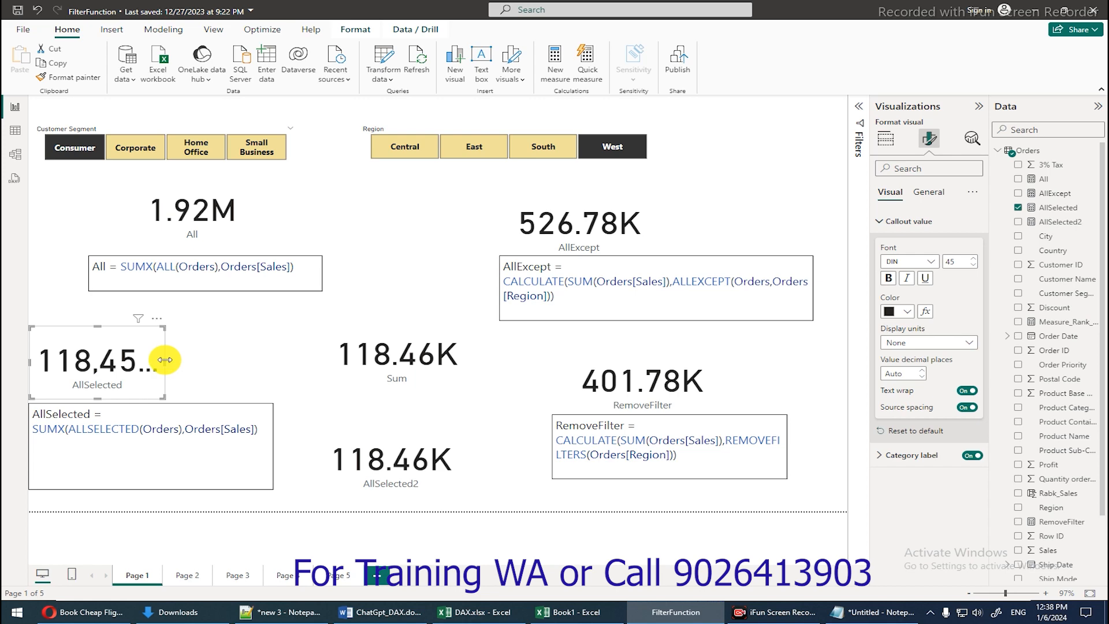
{"action": "left_click_drag", "start_coordinate": [165, 359], "coordinate": [220, 364]}
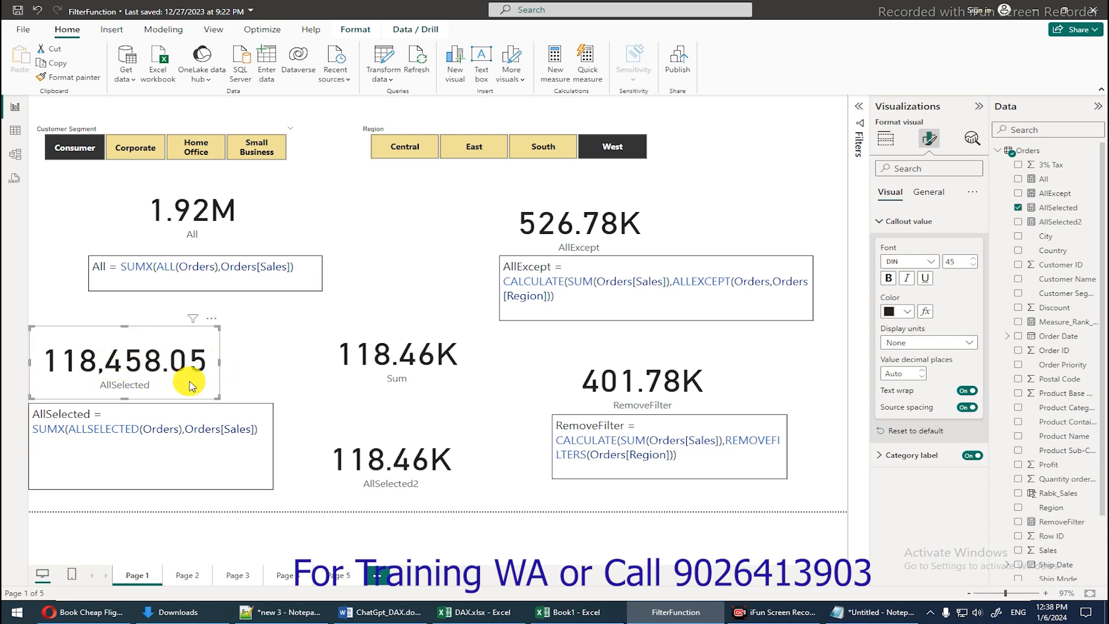
- Compare the AllSelected card with the Sales subtotal in Excel, and set the card's display units back to Auto in Power BI
{"action": "key", "text": "alt+Tab"}
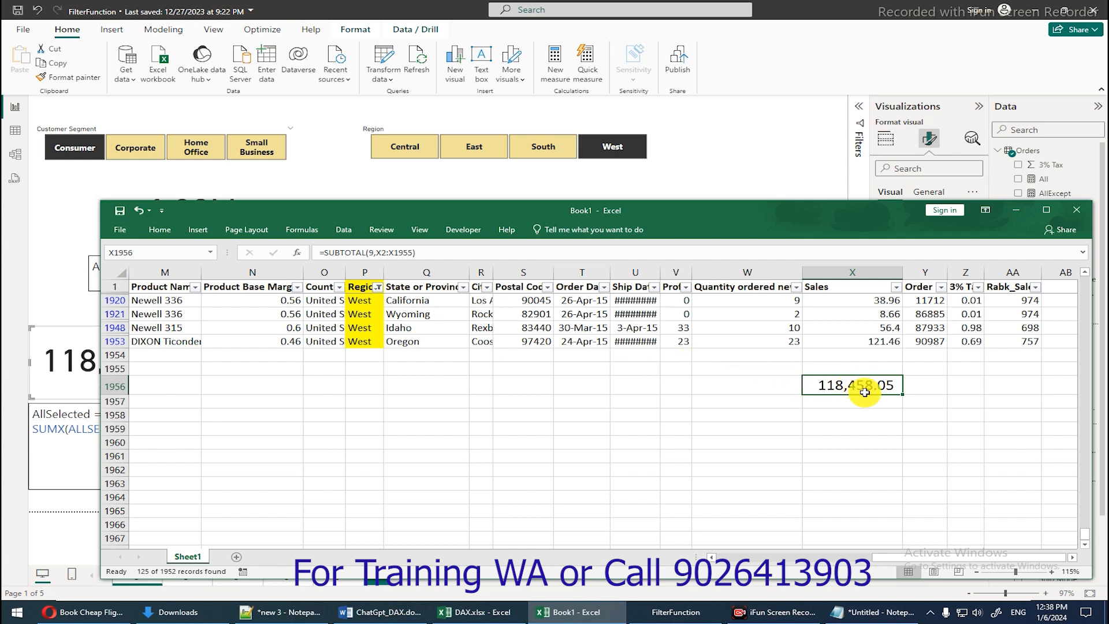
{"action": "key", "text": "alt+Tab"}
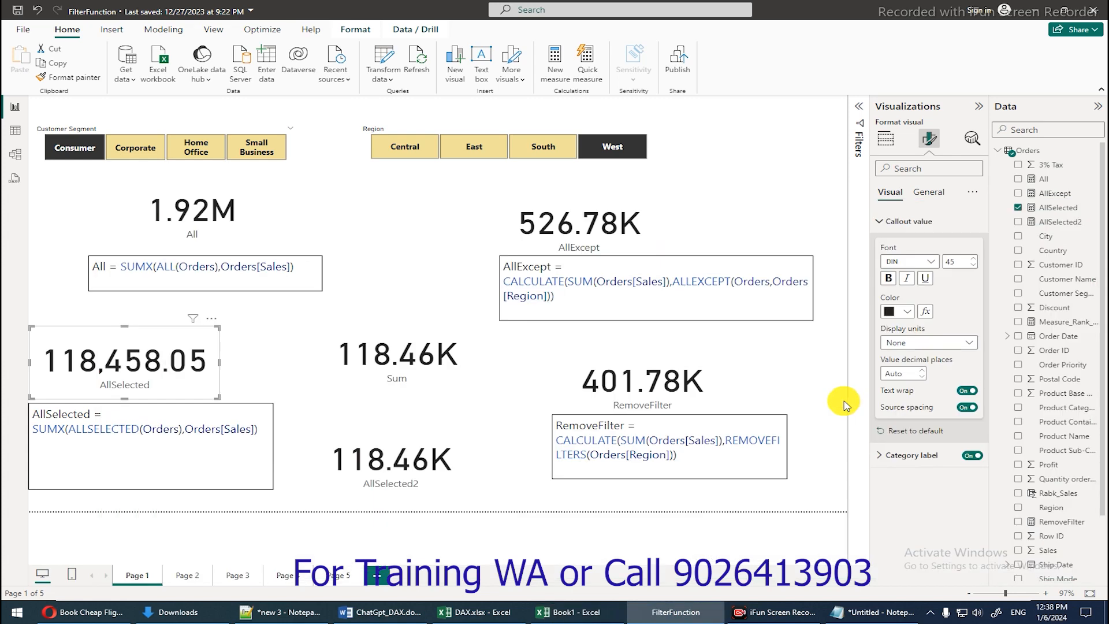
{"action": "left_click", "coordinate": [969, 342]}
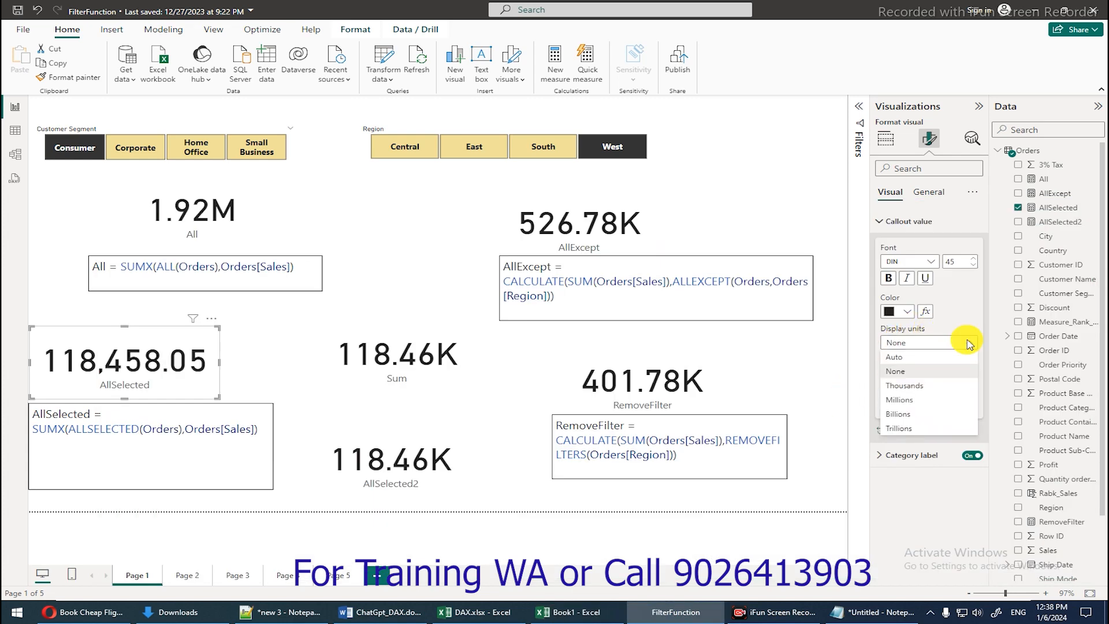
{"action": "left_click", "coordinate": [969, 343]}
{"action": "left_click", "coordinate": [969, 343]}
{"action": "left_click", "coordinate": [908, 355]}
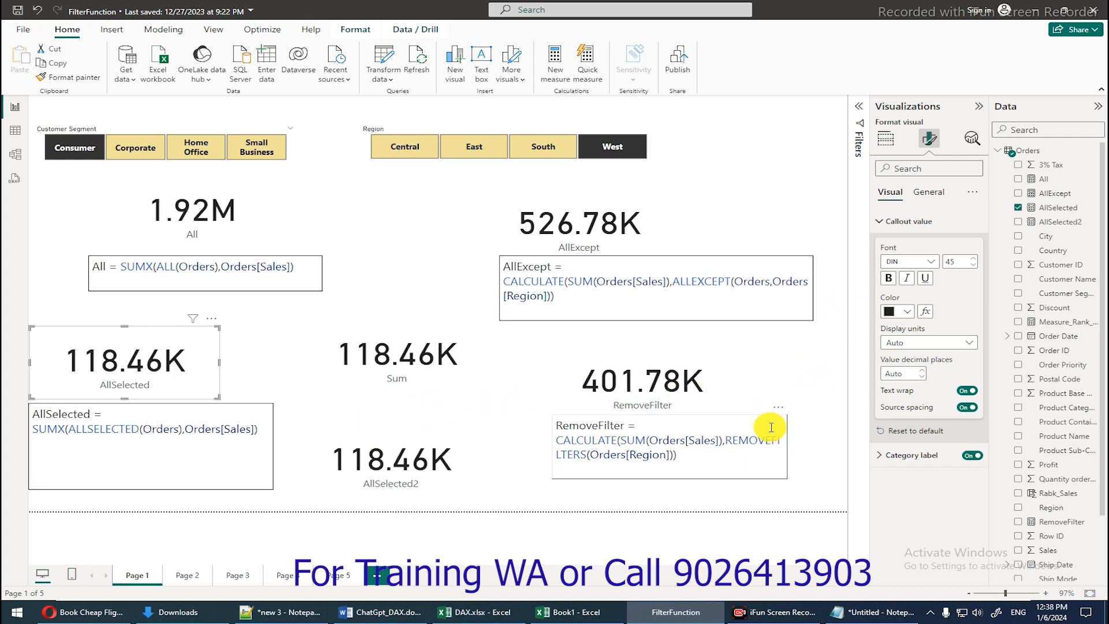
{"action": "left_click", "coordinate": [747, 386]}
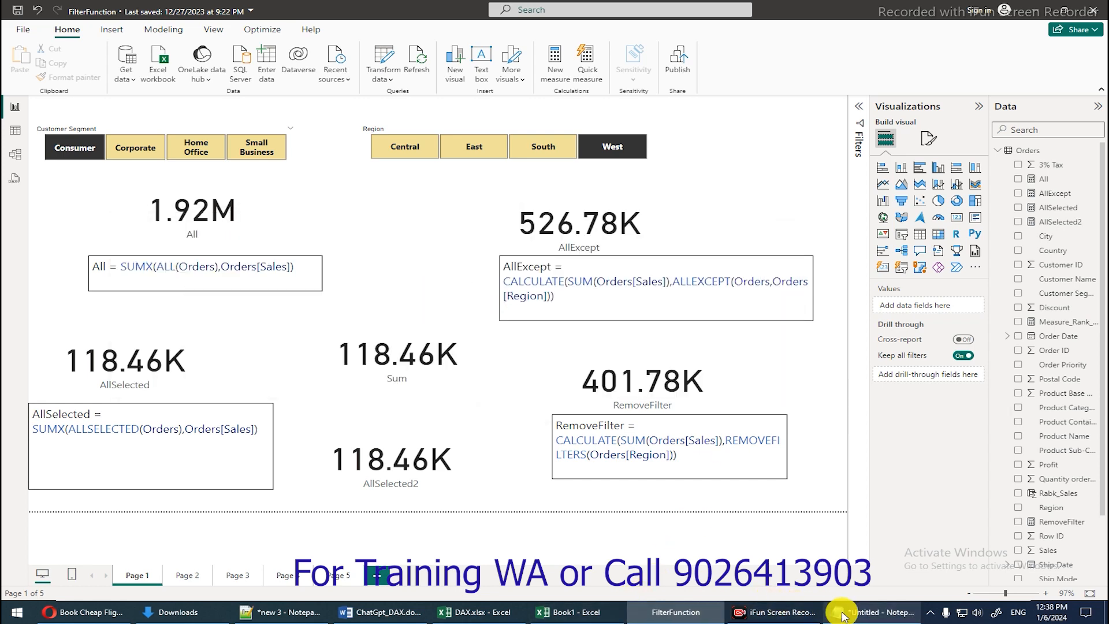
- Bring up the Notepad notes, highlight the Removefilters() line to read its description, and return to the Power BI report
{"action": "left_click", "coordinate": [873, 613]}
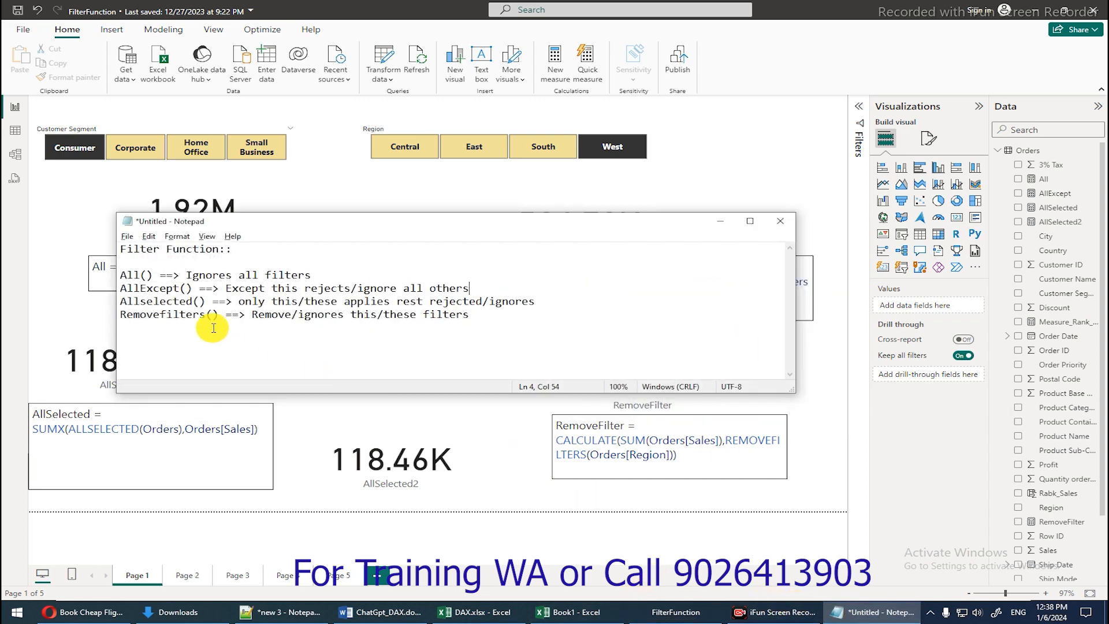
{"action": "left_click_drag", "start_coordinate": [251, 314], "coordinate": [431, 316]}
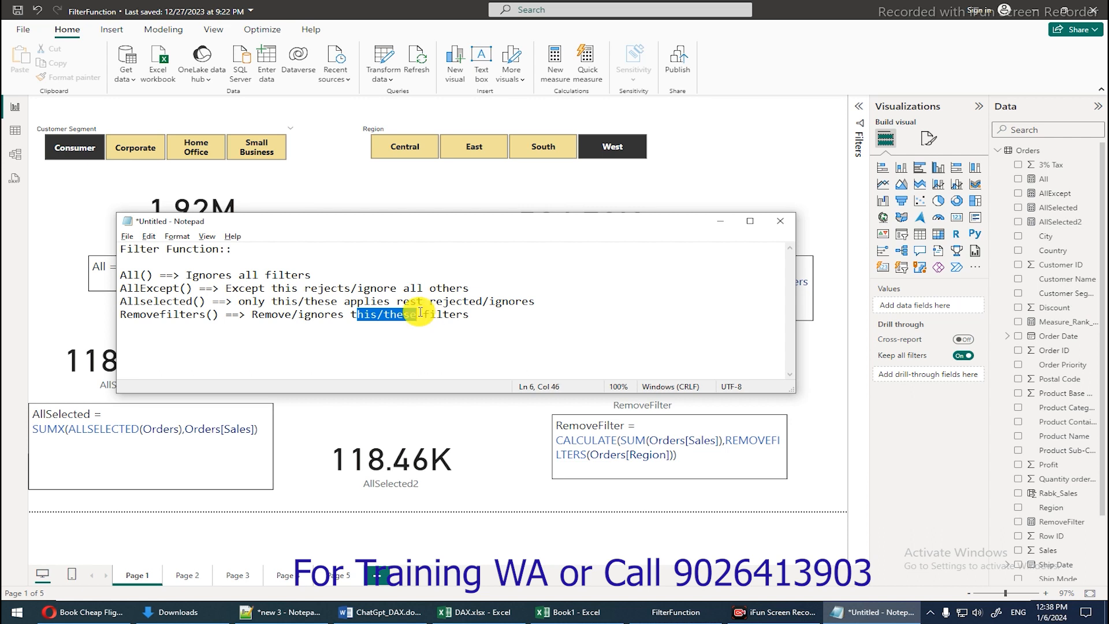
{"action": "left_click_drag", "start_coordinate": [469, 315], "coordinate": [126, 313]}
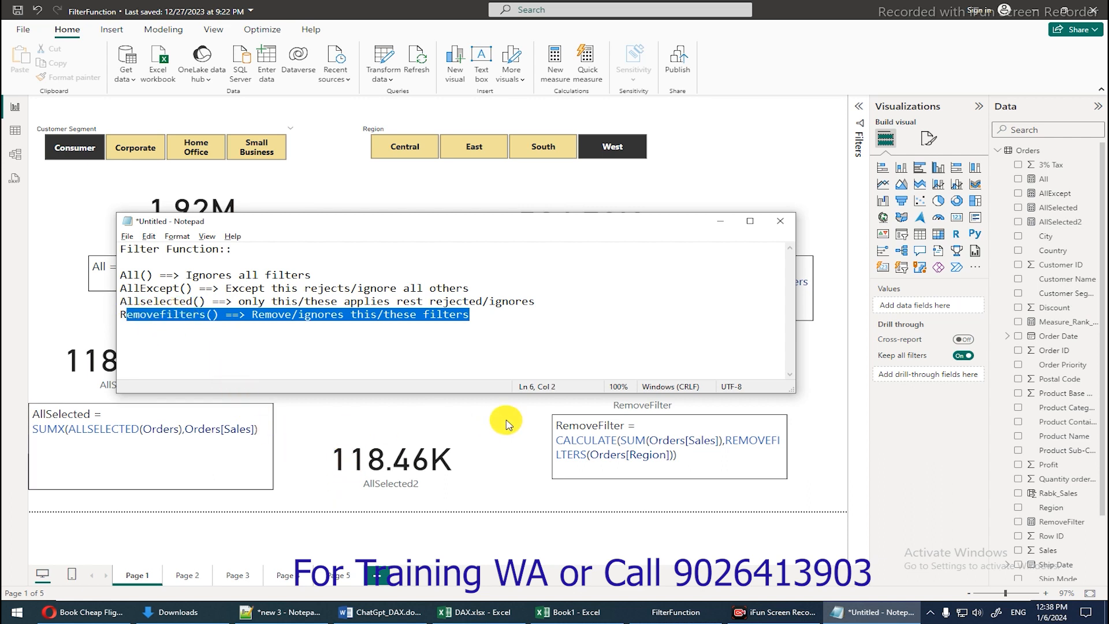
{"action": "left_click", "coordinate": [540, 409]}
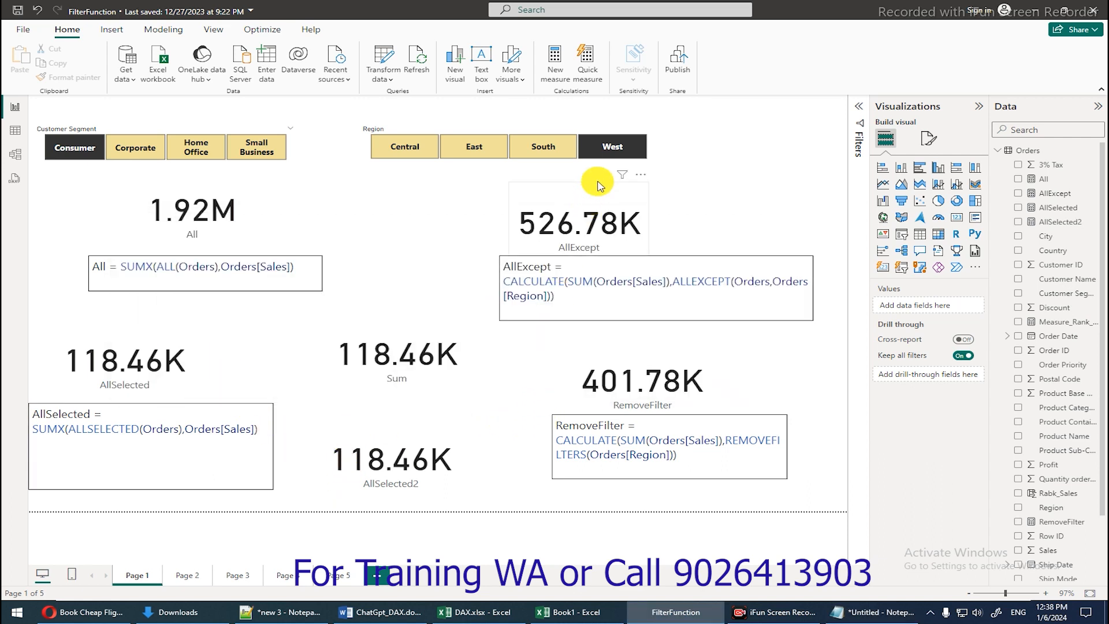
- Clear the West and Consumer slicer selections, and highlight REMOVEFILTERS(Orders[Region]) in the RemoveFilter text box
{"action": "left_click", "coordinate": [610, 151]}
{"action": "left_click", "coordinate": [87, 152]}
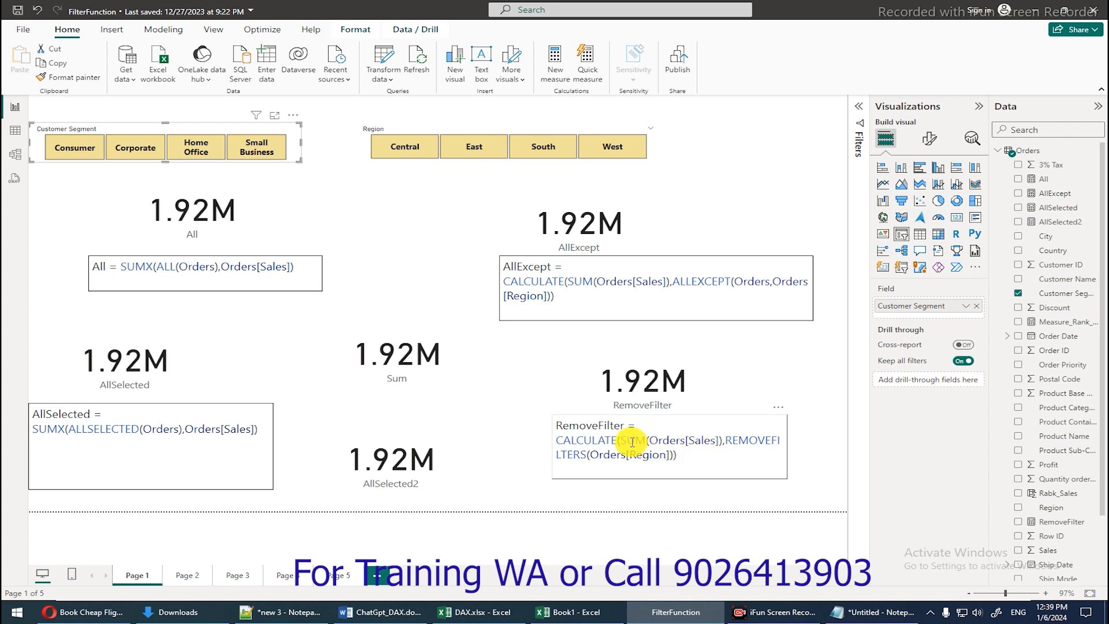
{"action": "left_click_drag", "start_coordinate": [624, 440], "coordinate": [679, 458]}
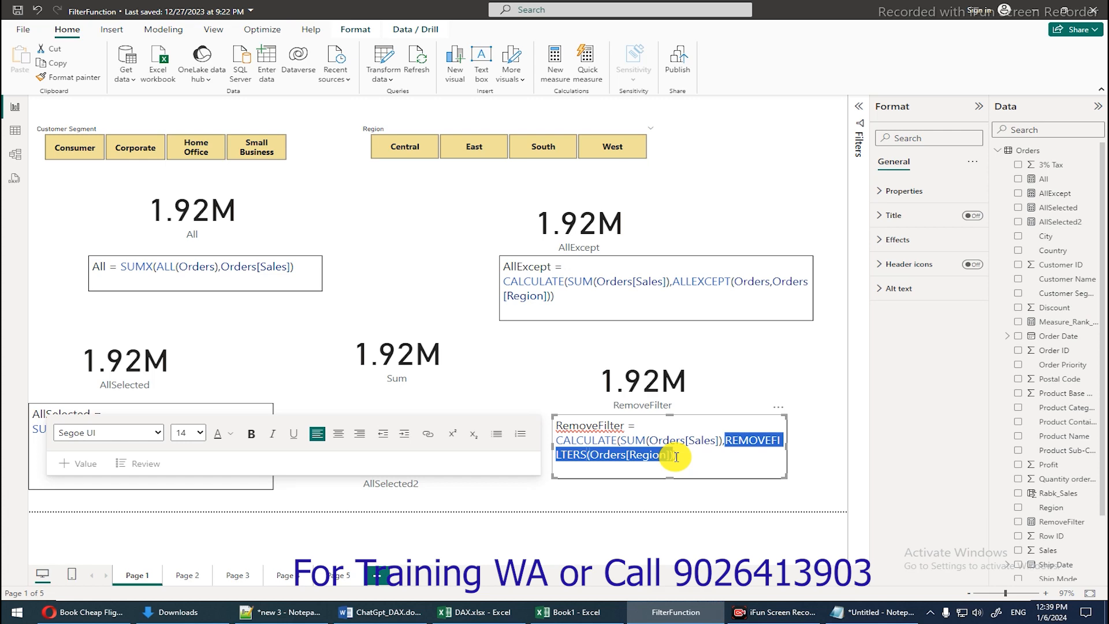
- Switch to Book1 in Excel, widen the Region column to show its full header, and select the 3% Tax header cell
{"action": "left_click", "coordinate": [575, 612]}
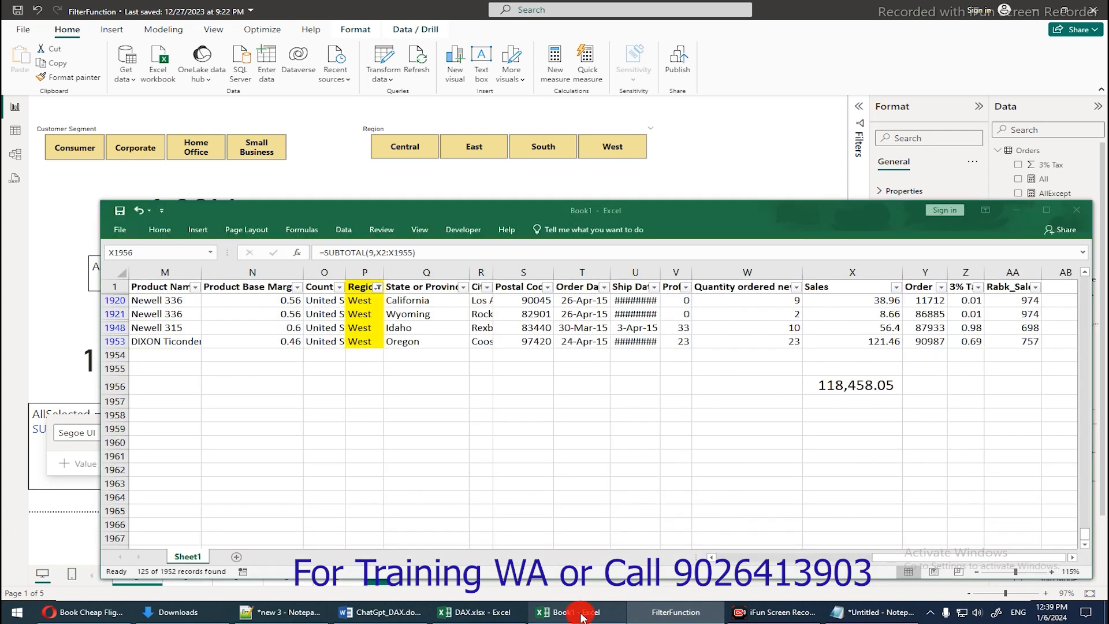
{"action": "left_click_drag", "start_coordinate": [383, 272], "coordinate": [416, 279]}
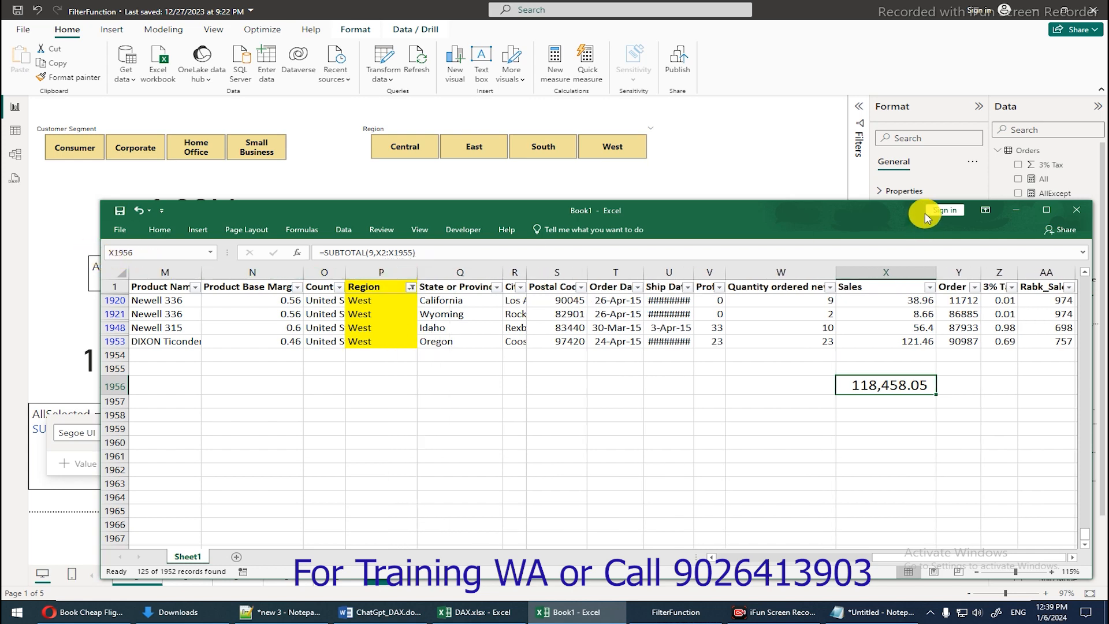
{"action": "double_click", "coordinate": [999, 286]}
{"action": "left_click_drag", "start_coordinate": [999, 286], "coordinate": [722, 280]}
{"action": "key", "text": "Escape"}
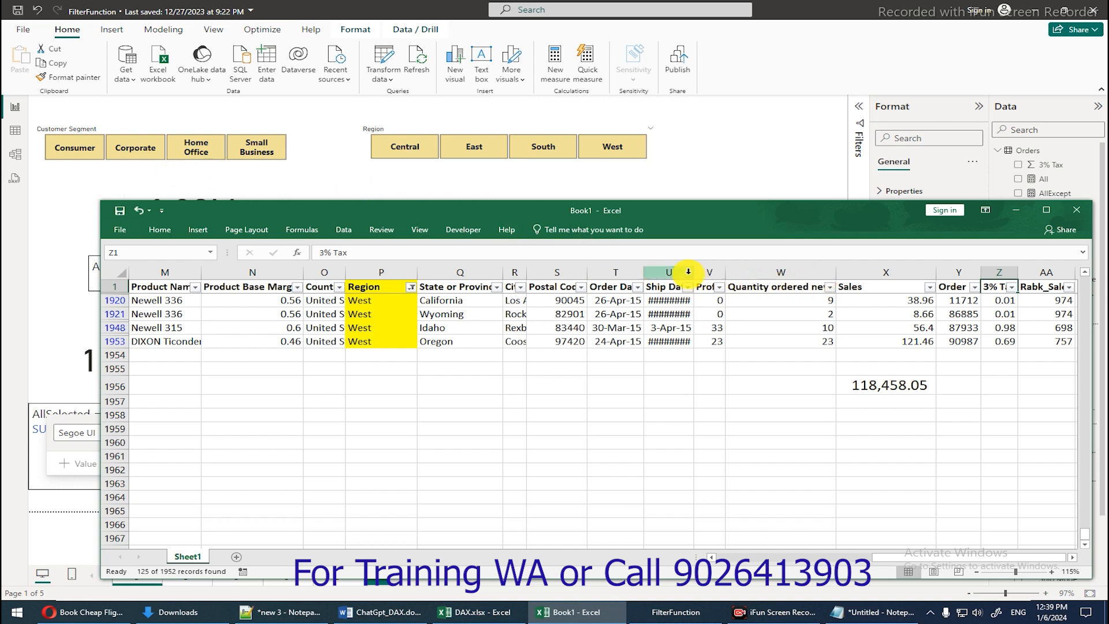
- Widen the Ship Date column to show its full dates, and select the Region column from its header down to row 1955
{"action": "left_click_drag", "start_coordinate": [695, 275], "coordinate": [718, 275]}
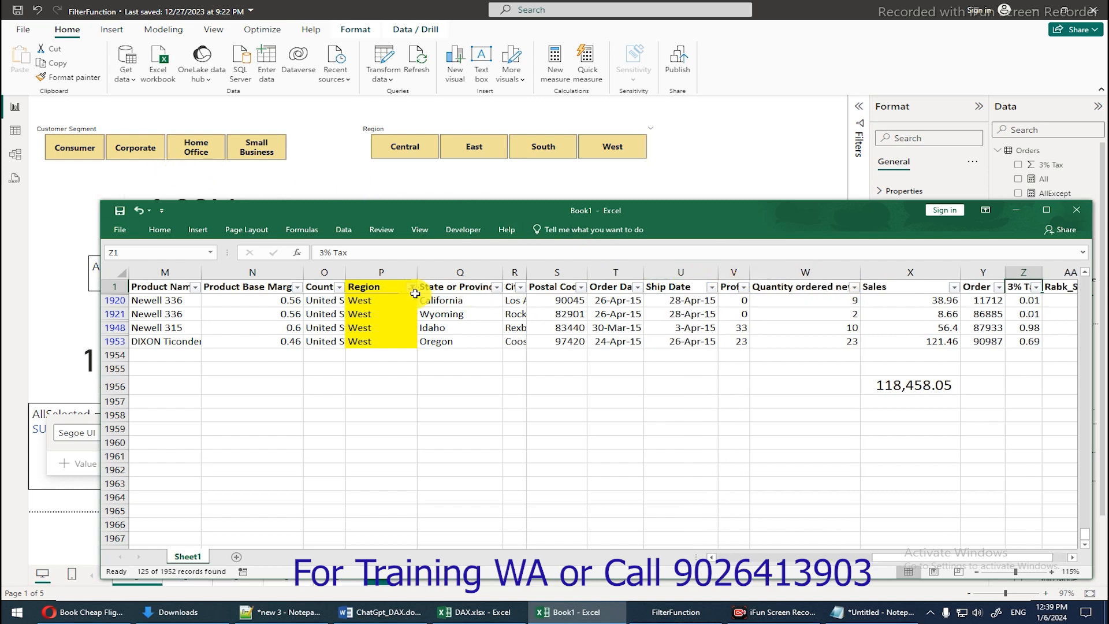
{"action": "left_click", "coordinate": [385, 286]}
{"action": "left_click_drag", "start_coordinate": [385, 286], "coordinate": [380, 372]}
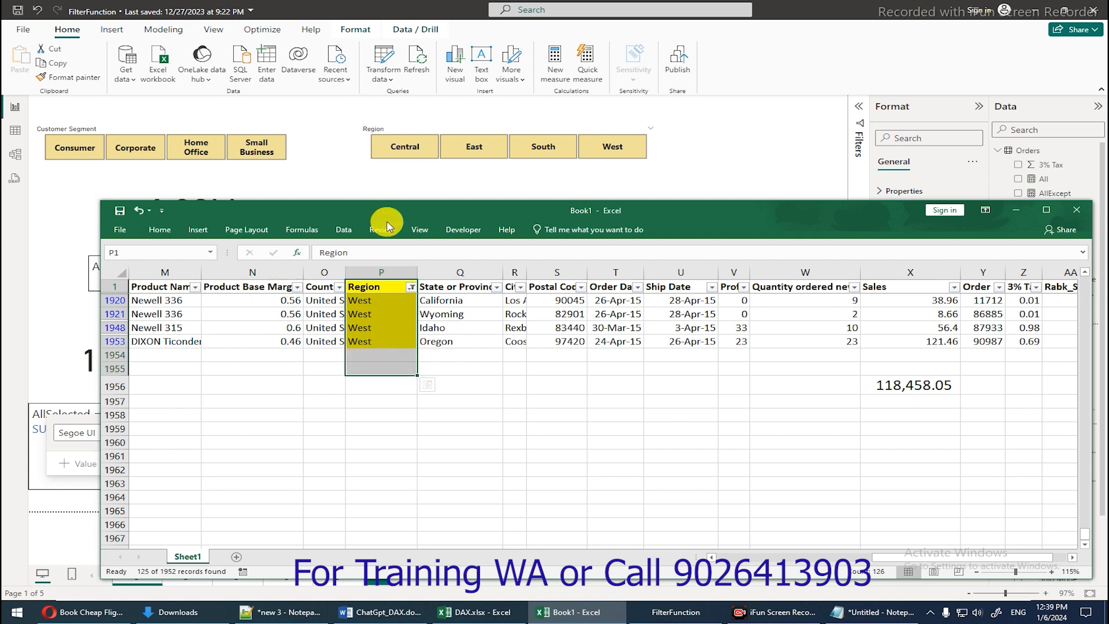
- Return to the Power BI report, filter the cards by the Small Business customer segment to check RemoveFilter, and clear that selection
{"action": "left_click", "coordinate": [762, 156]}
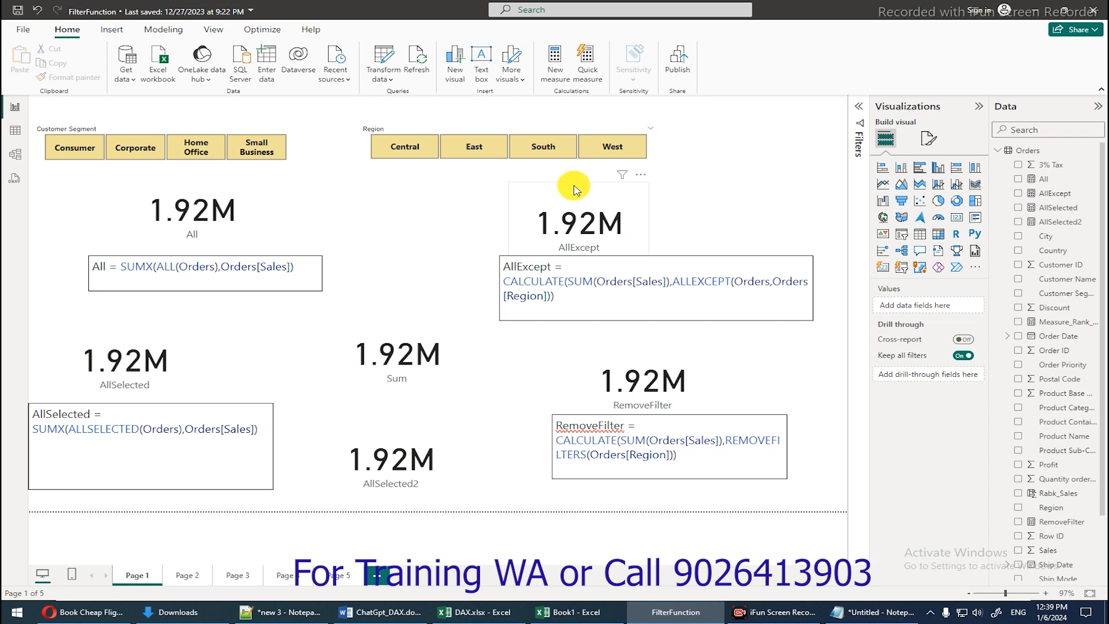
{"action": "left_click", "coordinate": [266, 157]}
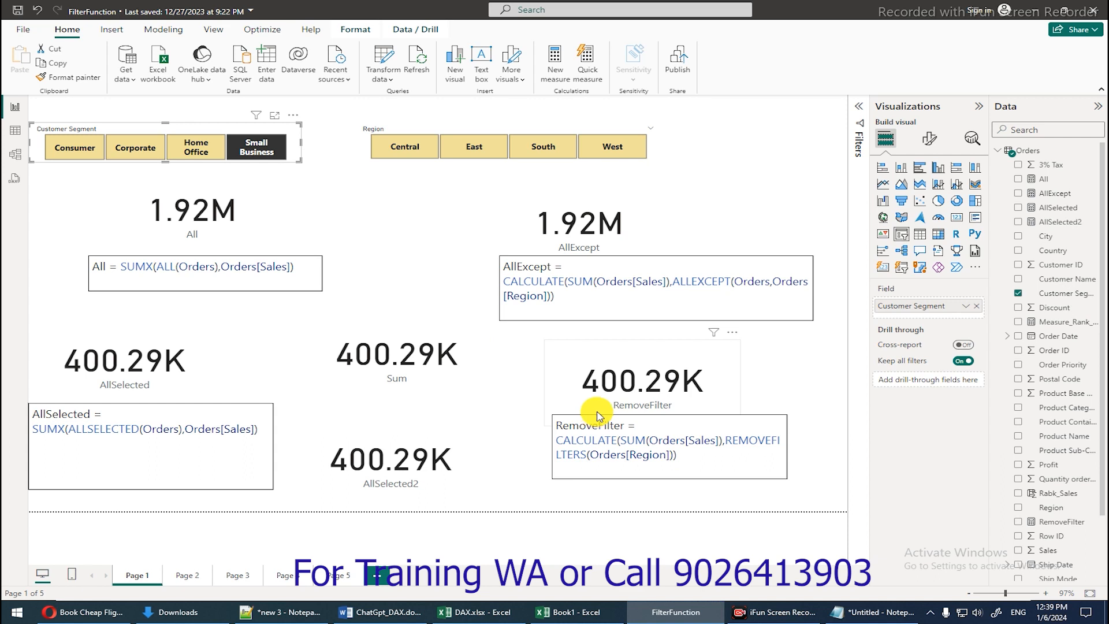
{"action": "left_click", "coordinate": [256, 155]}
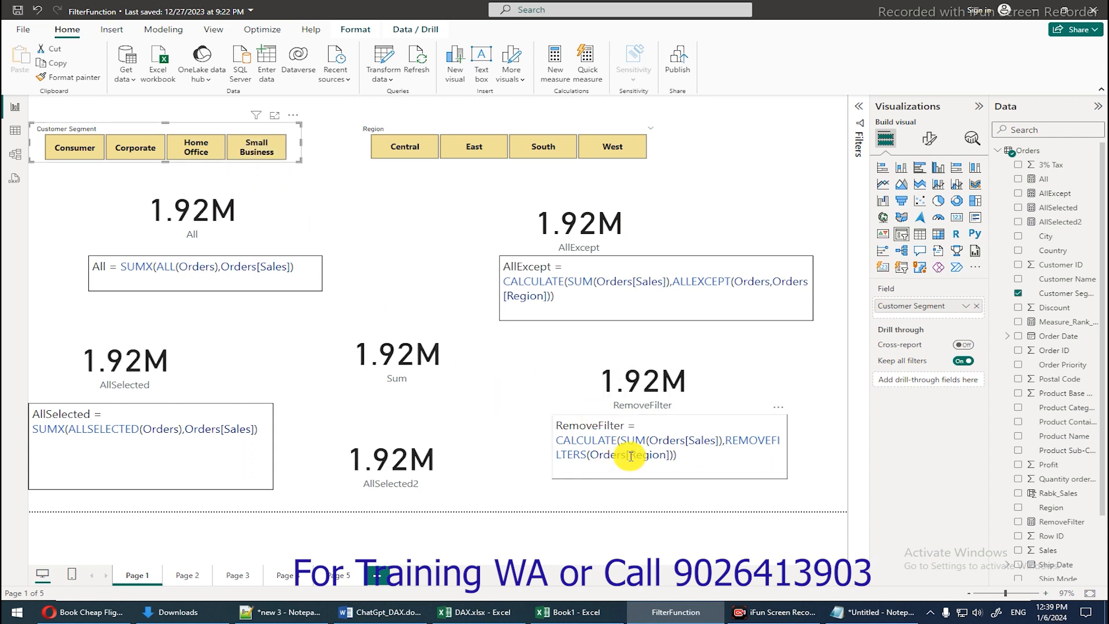
- Filter the Region slicer by South and East in turn, compare the RemoveFilter card with the others, and clear the region selection
{"action": "left_click", "coordinate": [558, 147]}
{"action": "left_click", "coordinate": [473, 151]}
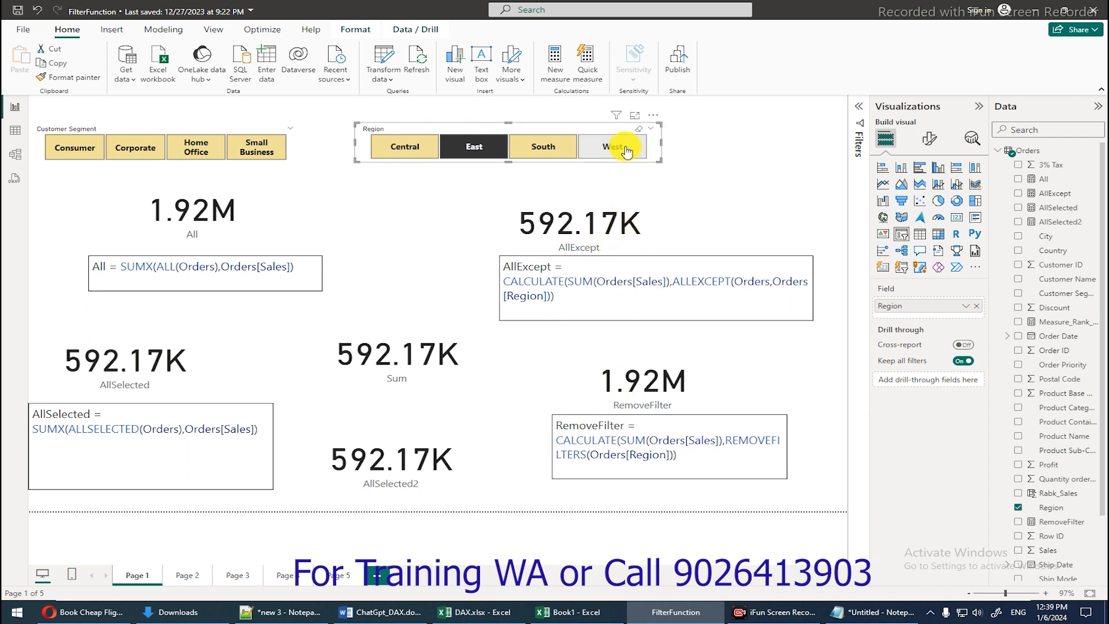
{"action": "left_click", "coordinate": [471, 151]}
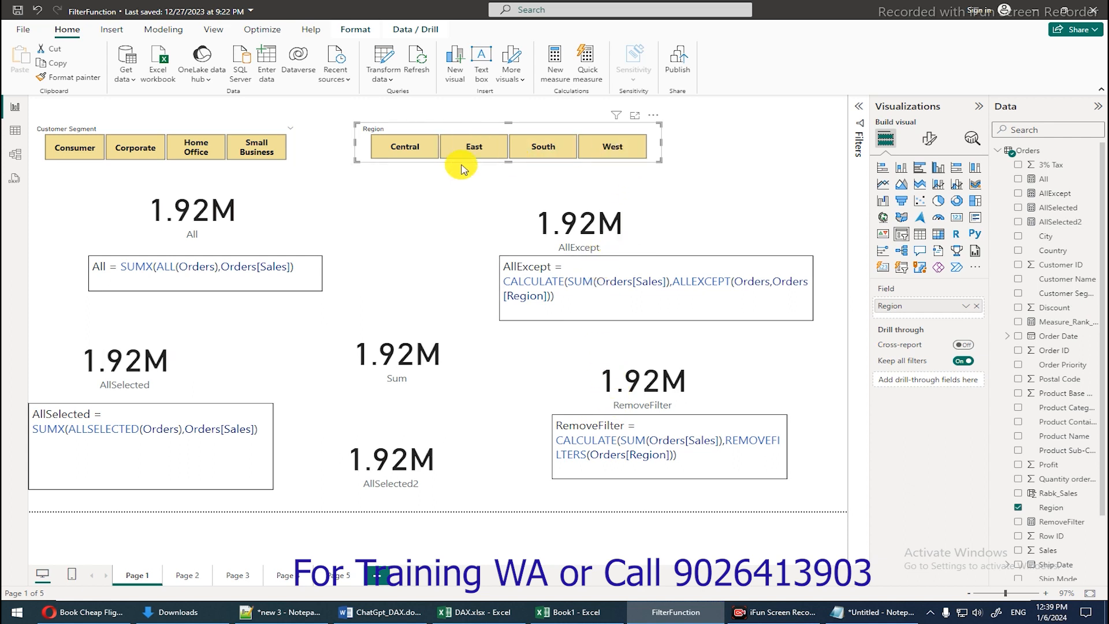
- Compare the cards for the Central region combined with Small Business and with Corporate, and clear both slicers
{"action": "left_click", "coordinate": [403, 151]}
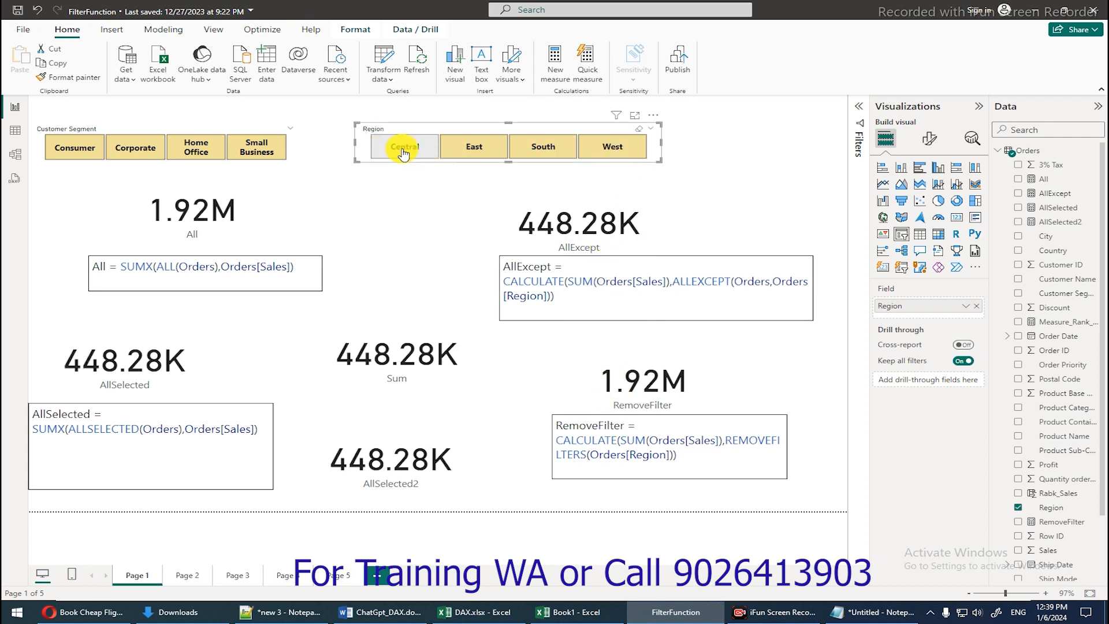
{"action": "left_click", "coordinate": [253, 159]}
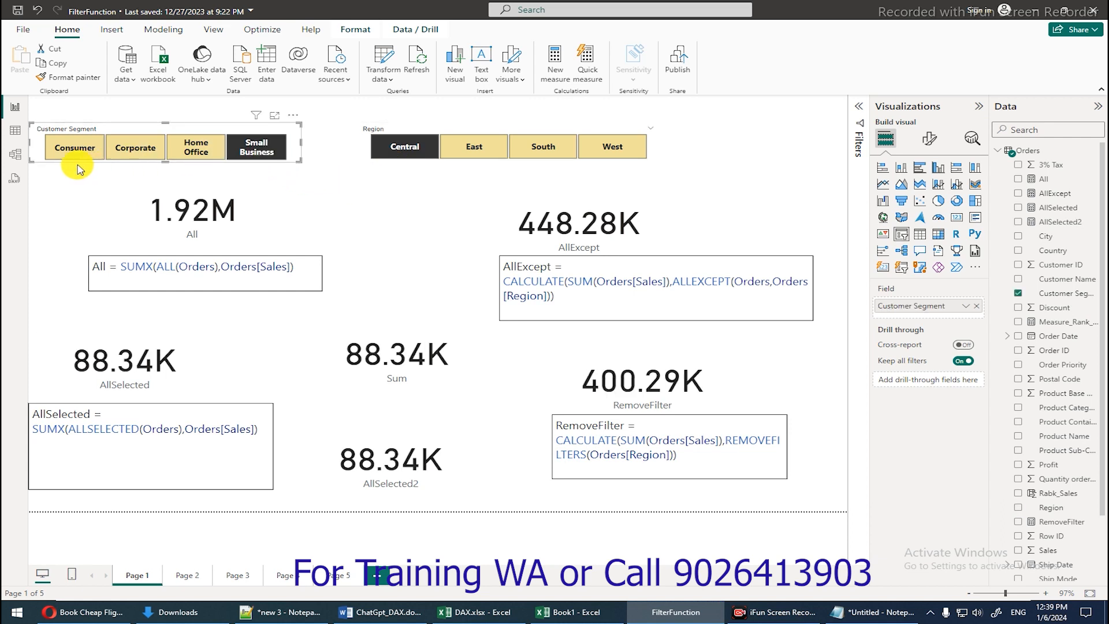
{"action": "left_click", "coordinate": [150, 149]}
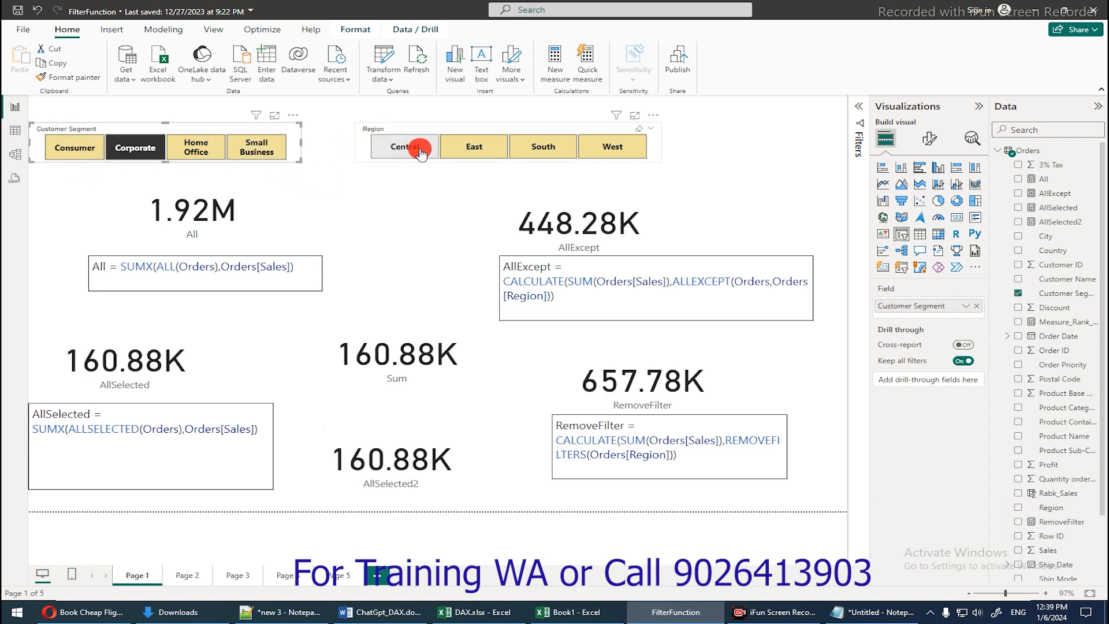
{"action": "left_click", "coordinate": [404, 148]}
{"action": "left_click", "coordinate": [125, 155]}
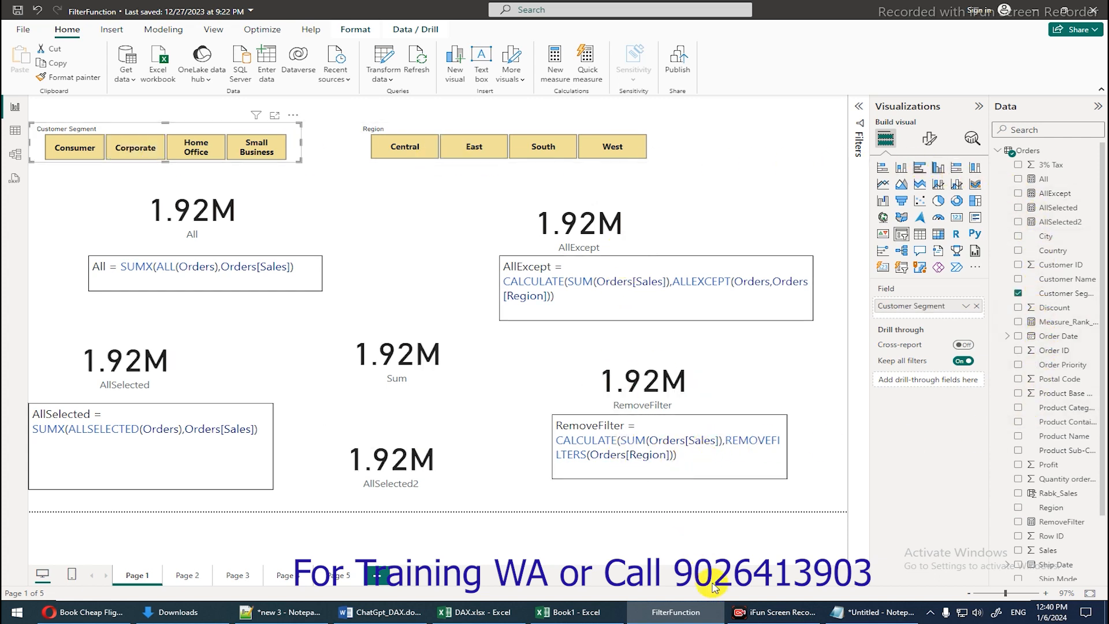
- Switch to the Book1 workbook in Excel to view the West-filtered rows and Sales subtotal
{"action": "left_click", "coordinate": [574, 612]}
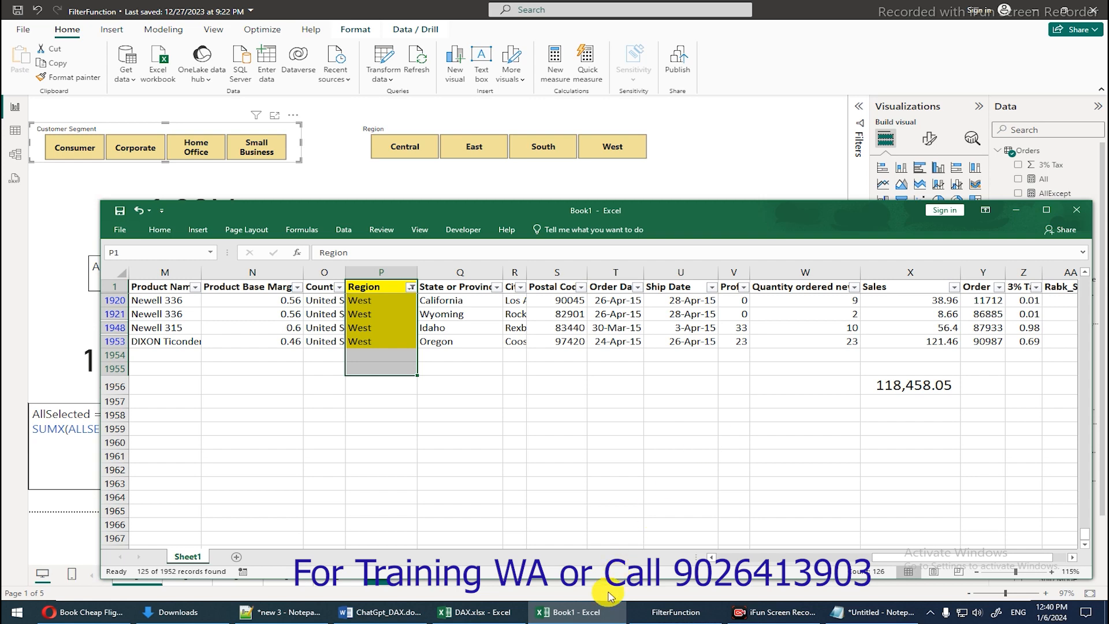
{"action": "mouse_move", "coordinate": [632, 619]}
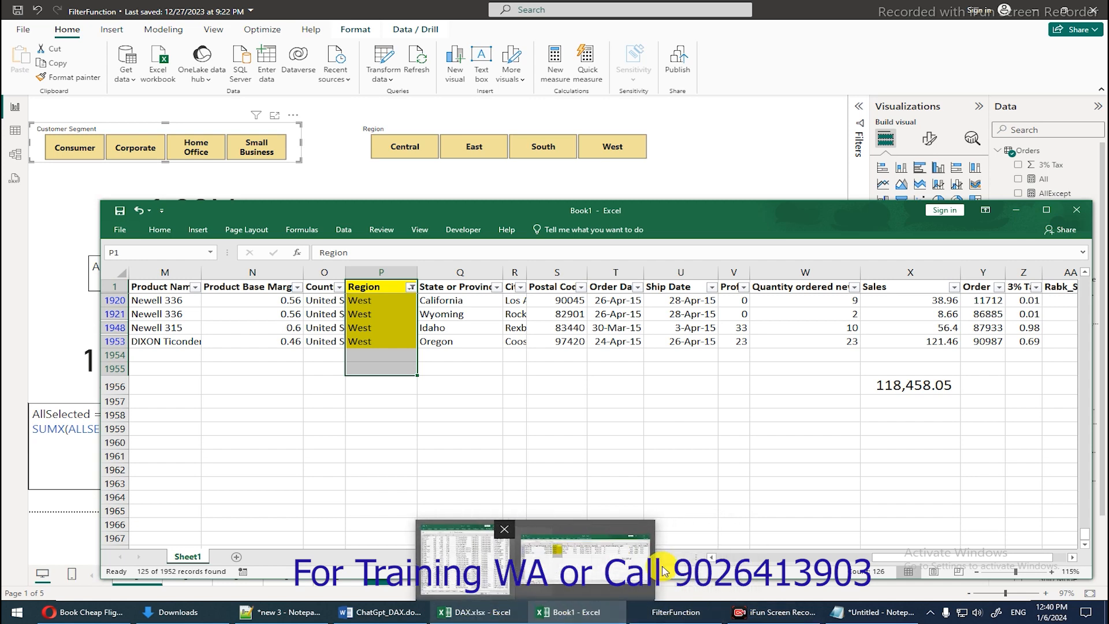
{"action": "mouse_move", "coordinate": [787, 618]}
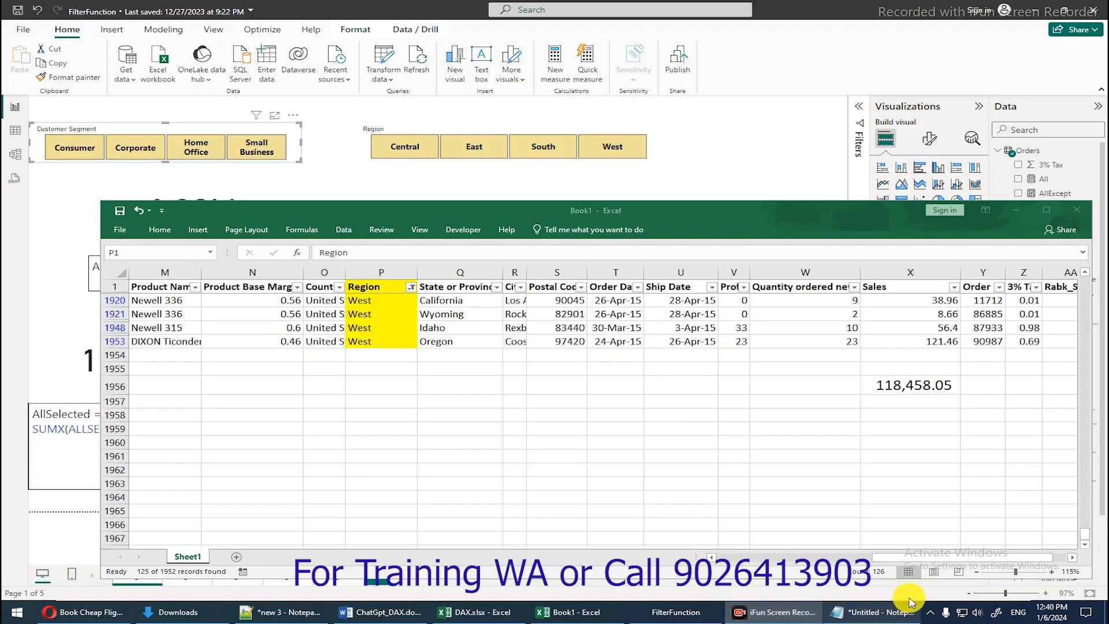